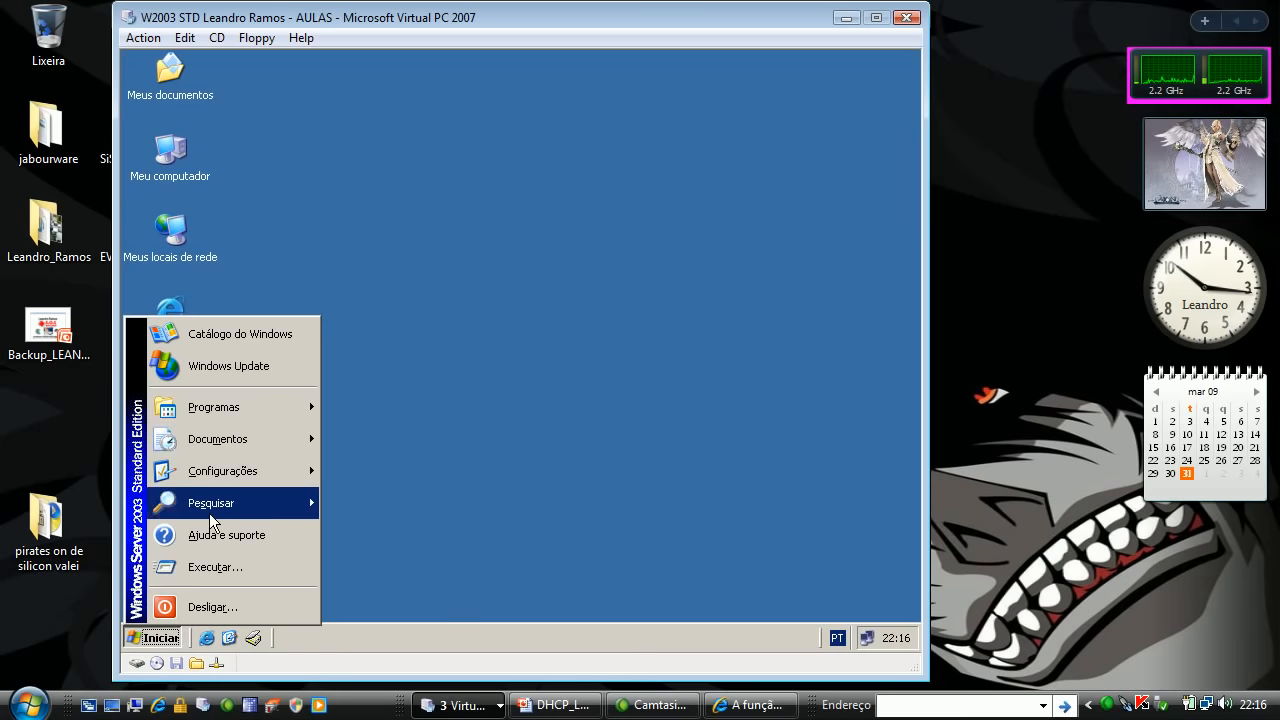
- Examine the DHCP and WINS server roles in the server configuration wizard, and leave it without adding a role
mouse_move(265, 410)
mouse_move(430, 426)
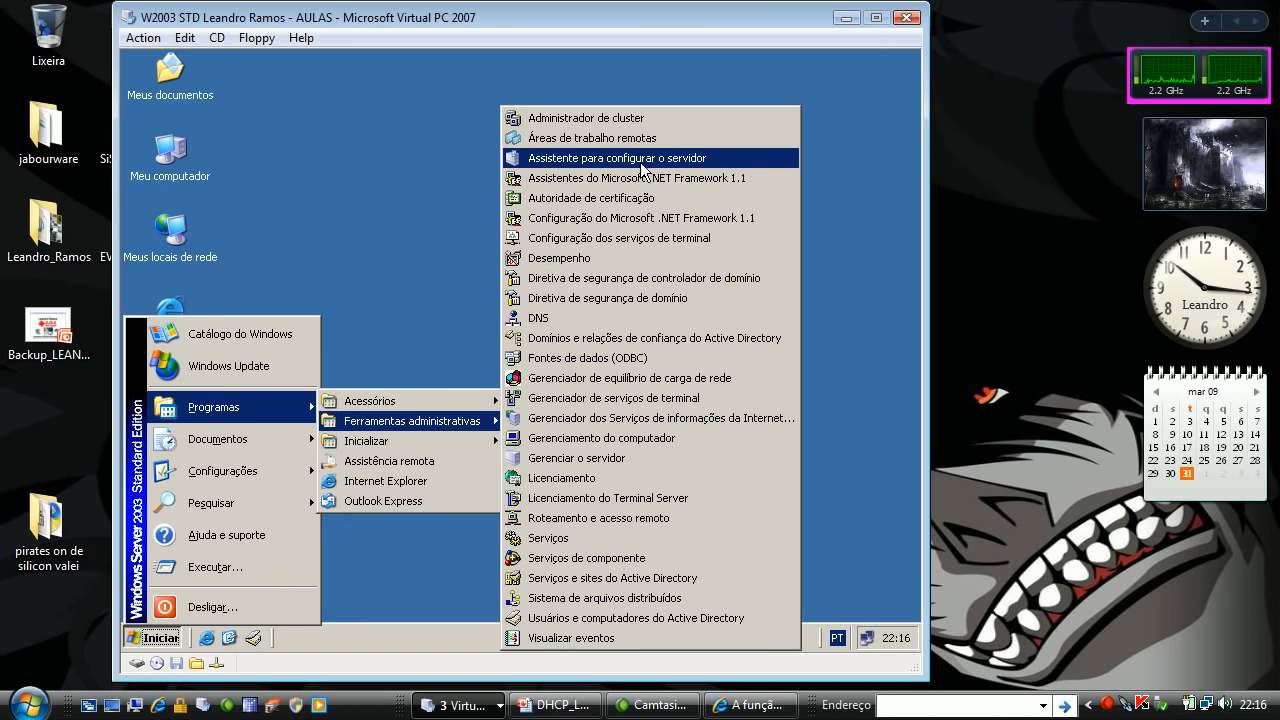
left_click(642, 160)
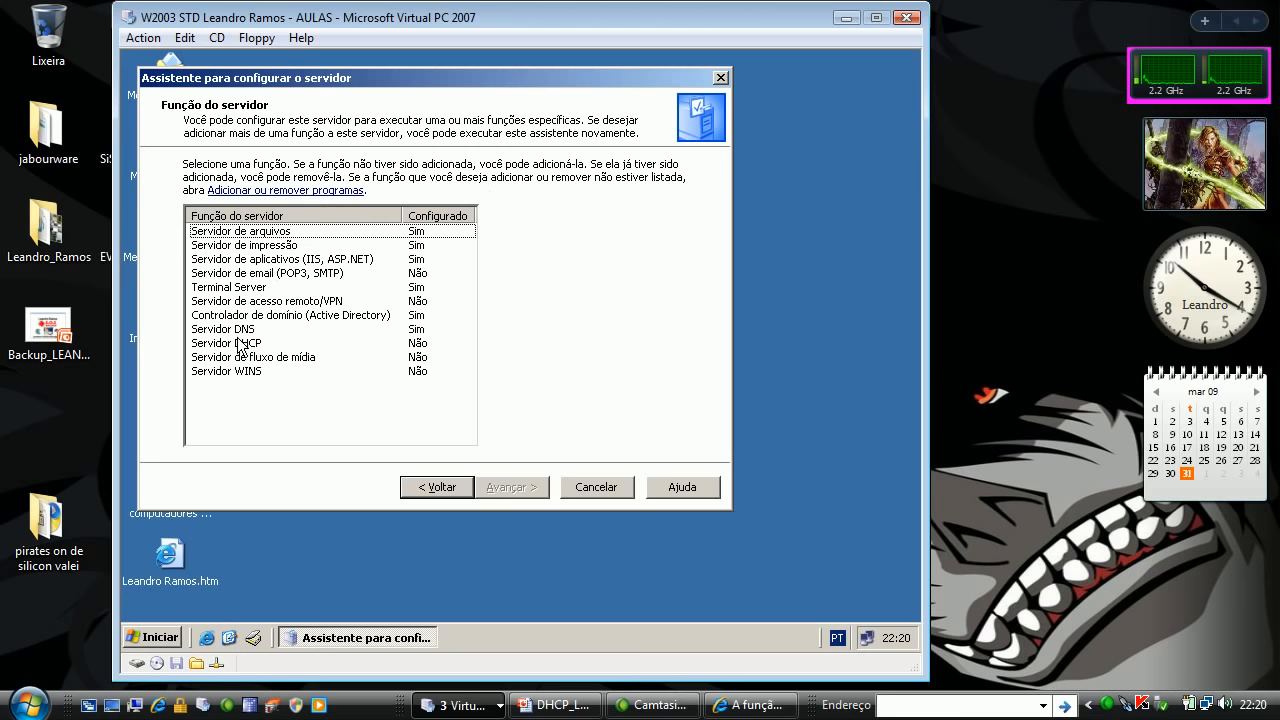
left_click(242, 343)
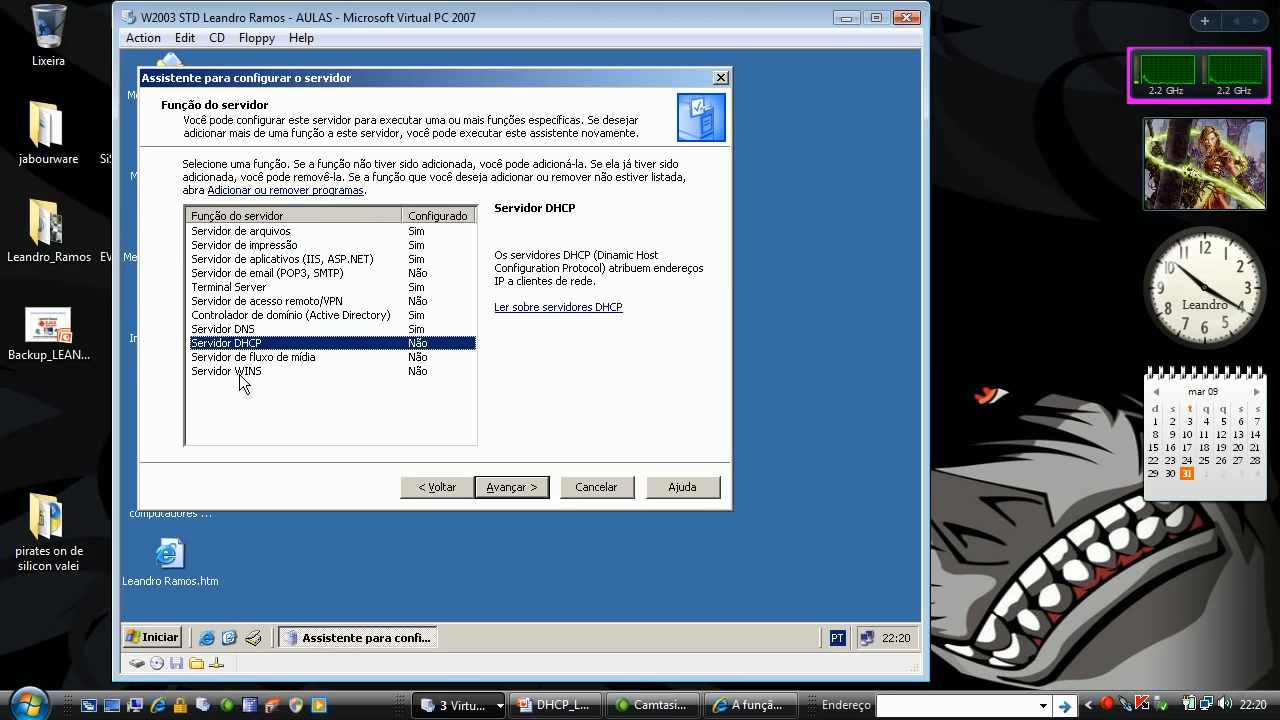
left_click(240, 372)
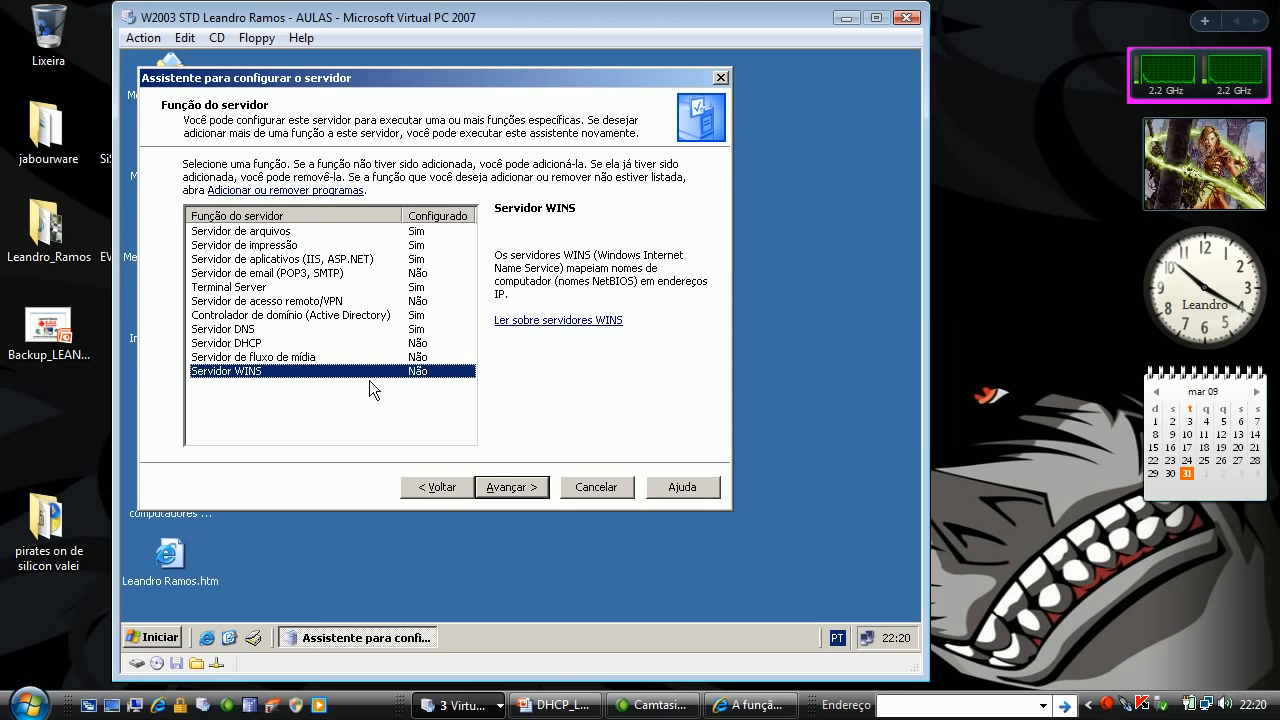
left_click(597, 487)
- Open the Windows Components Wizard from Add or Remove Programs in the Control Panel
left_click(154, 637)
mouse_move(232, 469)
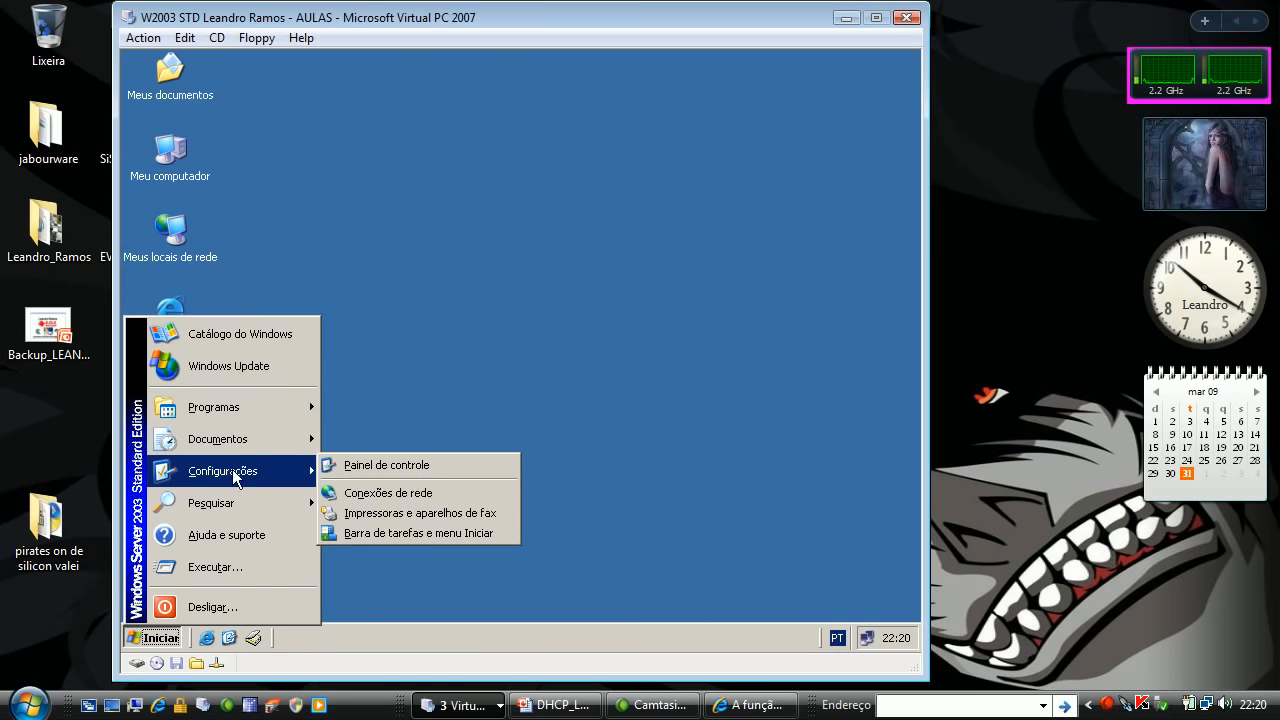
left_click(358, 468)
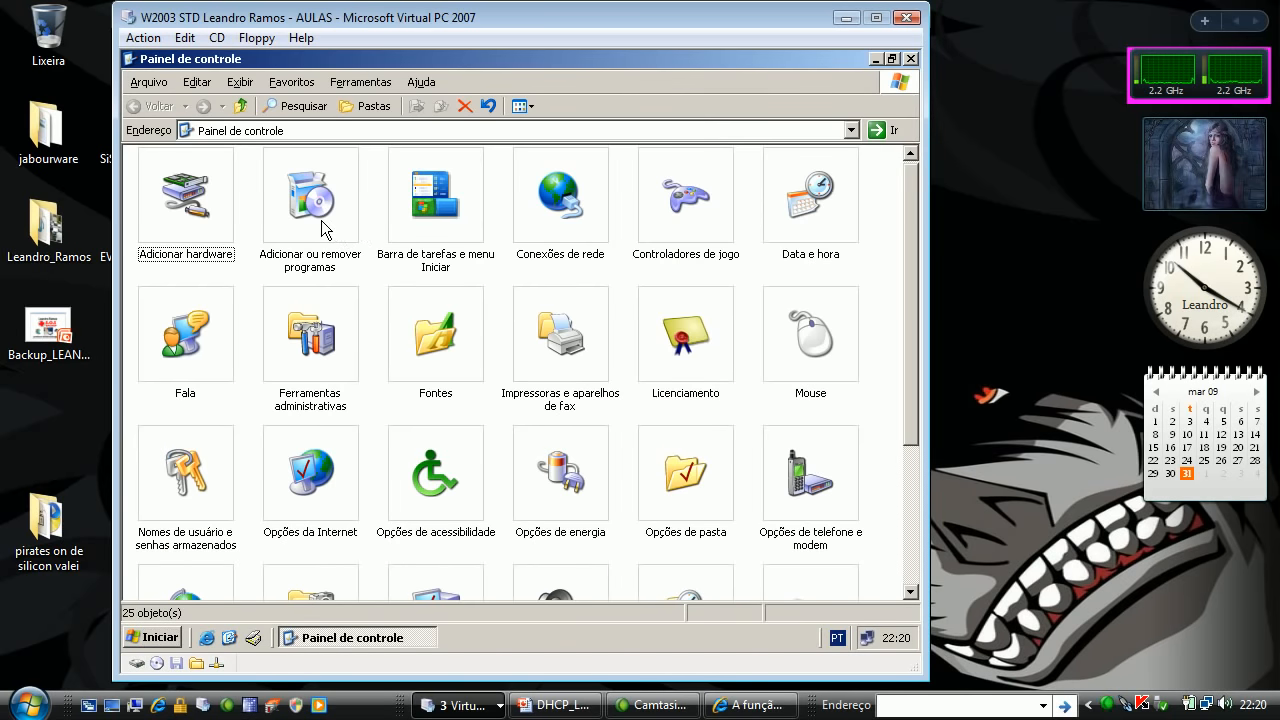
double_click(322, 229)
left_click(255, 280)
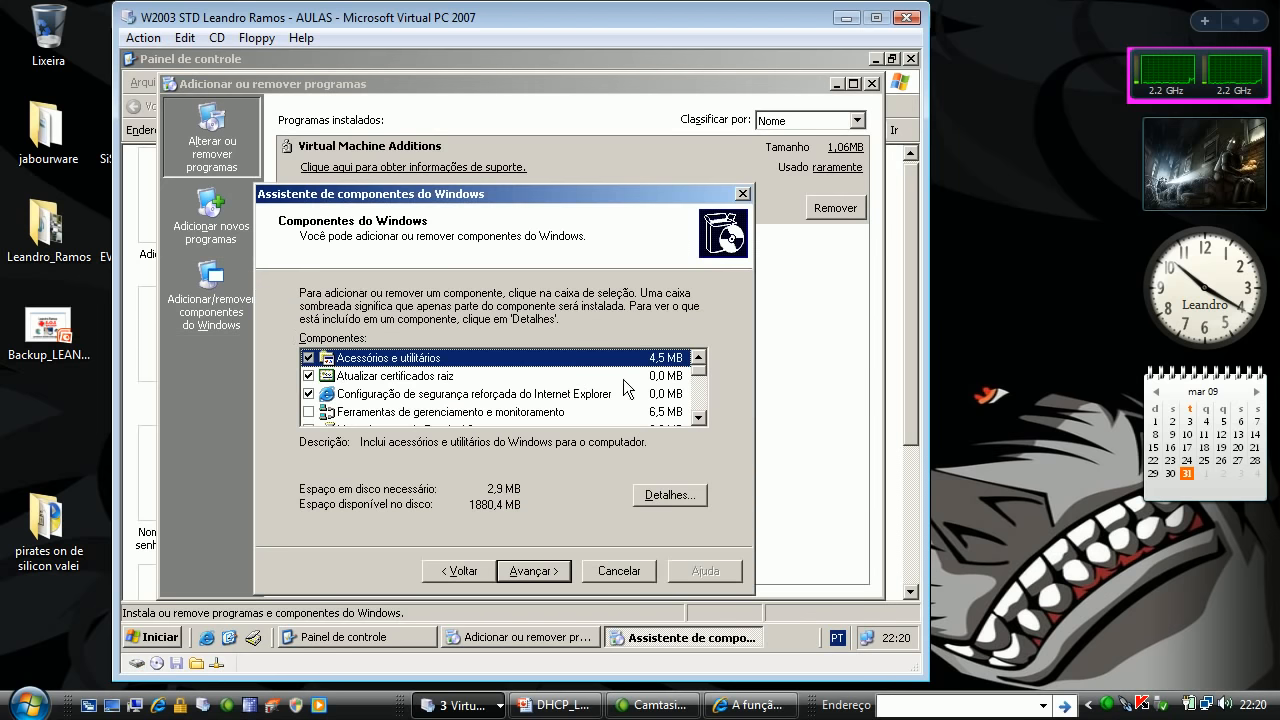
- Open the details of the Serviços de rede component to list its subcomponents
left_click(698, 419)
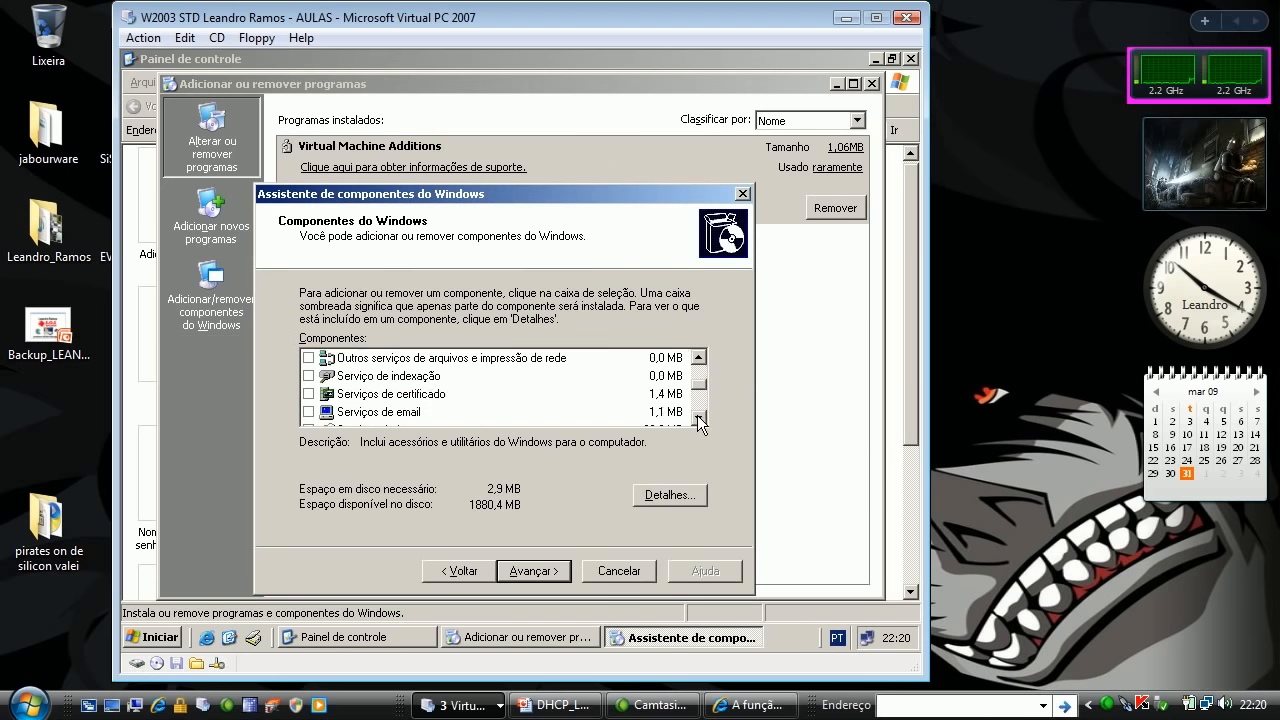
left_click(698, 419)
left_click(698, 419)
left_click(698, 419)
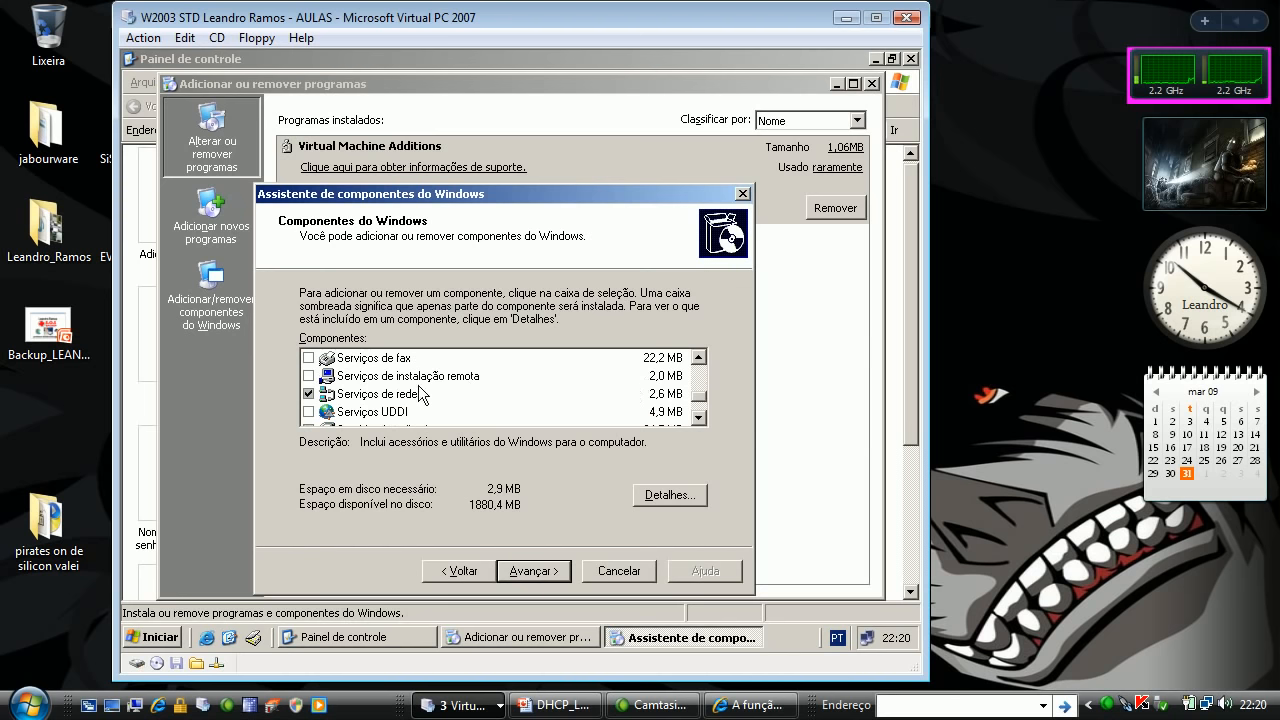
left_click(407, 400)
left_click(664, 496)
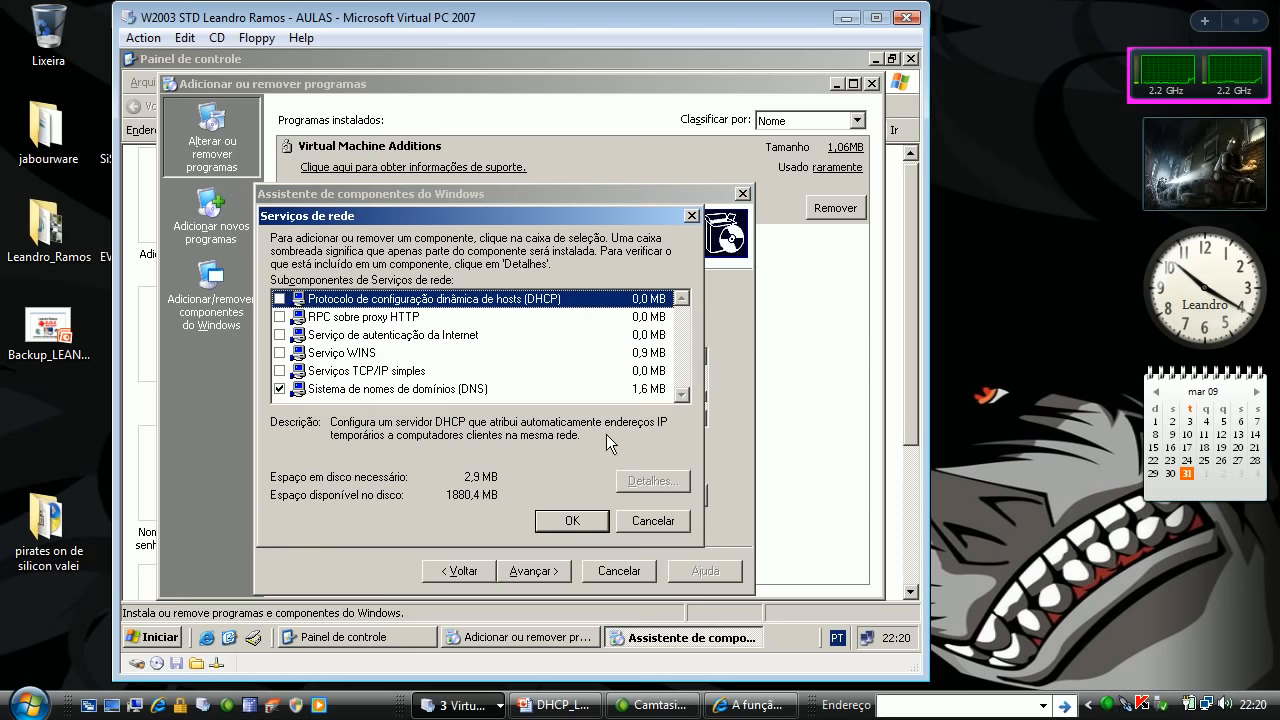
- Install the DHCP and WINS network services, finish the components wizard and close the Control Panel windows
left_click(279, 299)
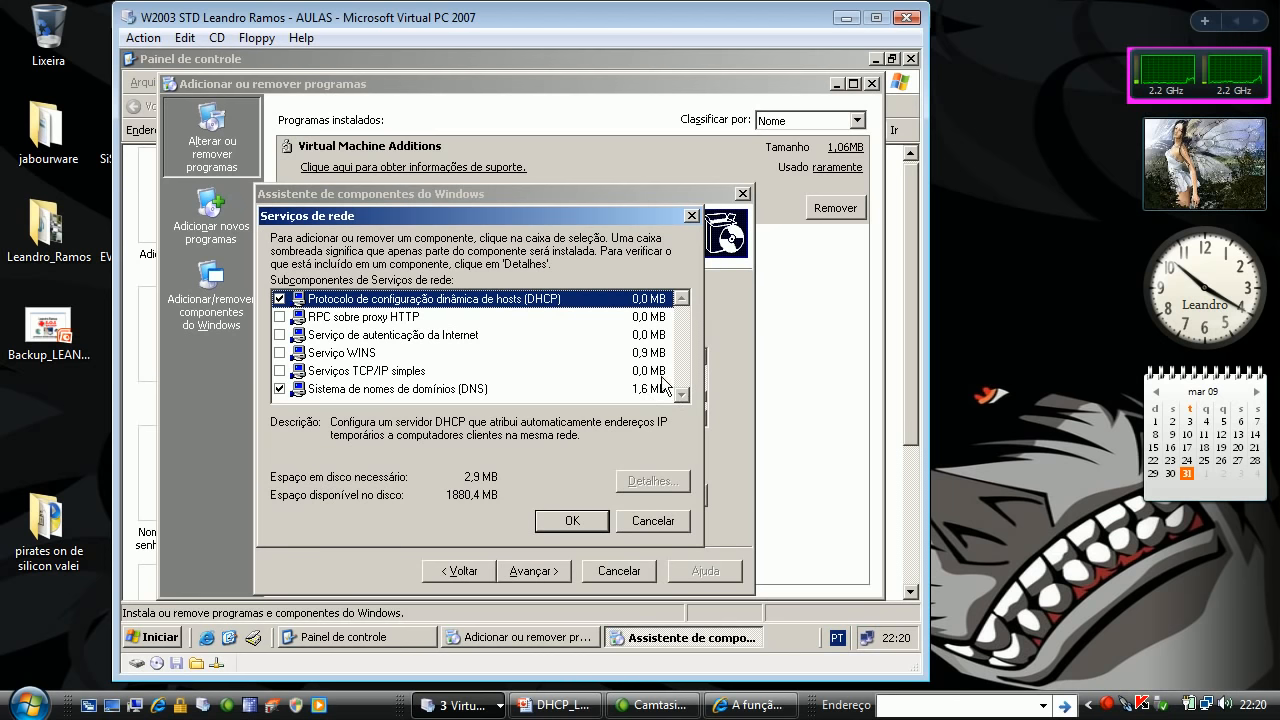
left_click(571, 520)
left_click(533, 570)
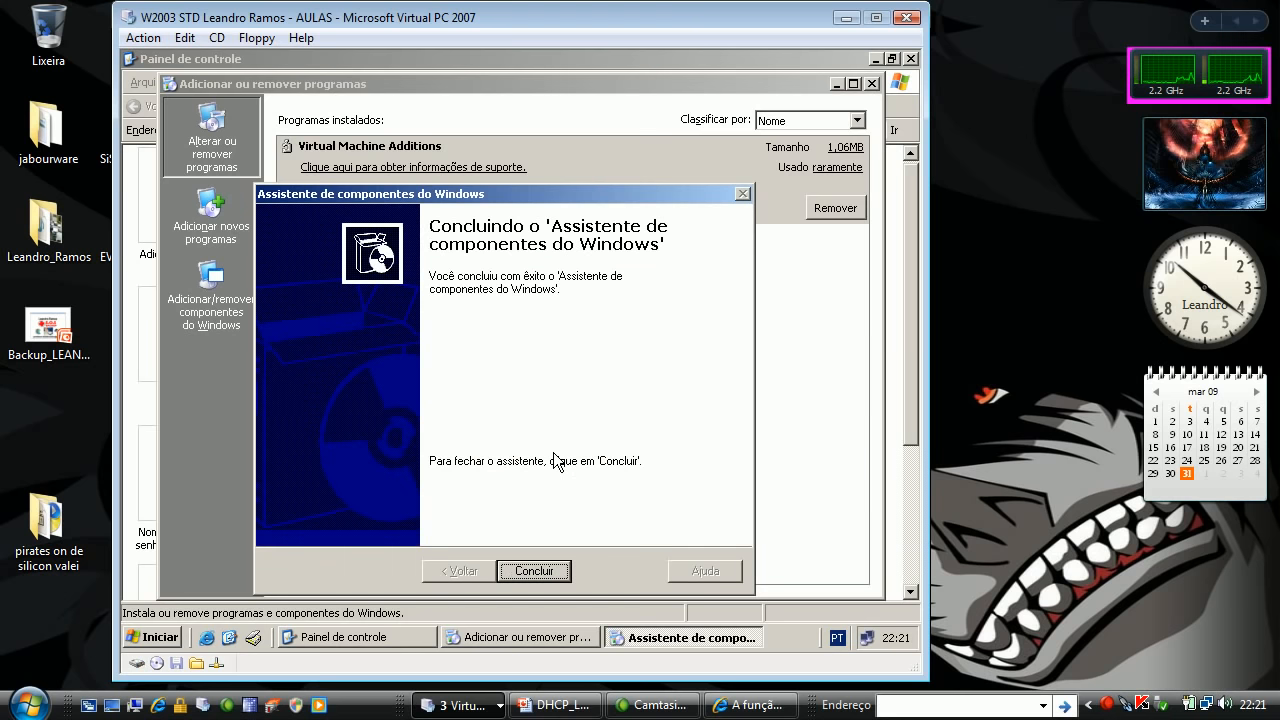
left_click(548, 573)
left_click(872, 84)
left_click(911, 59)
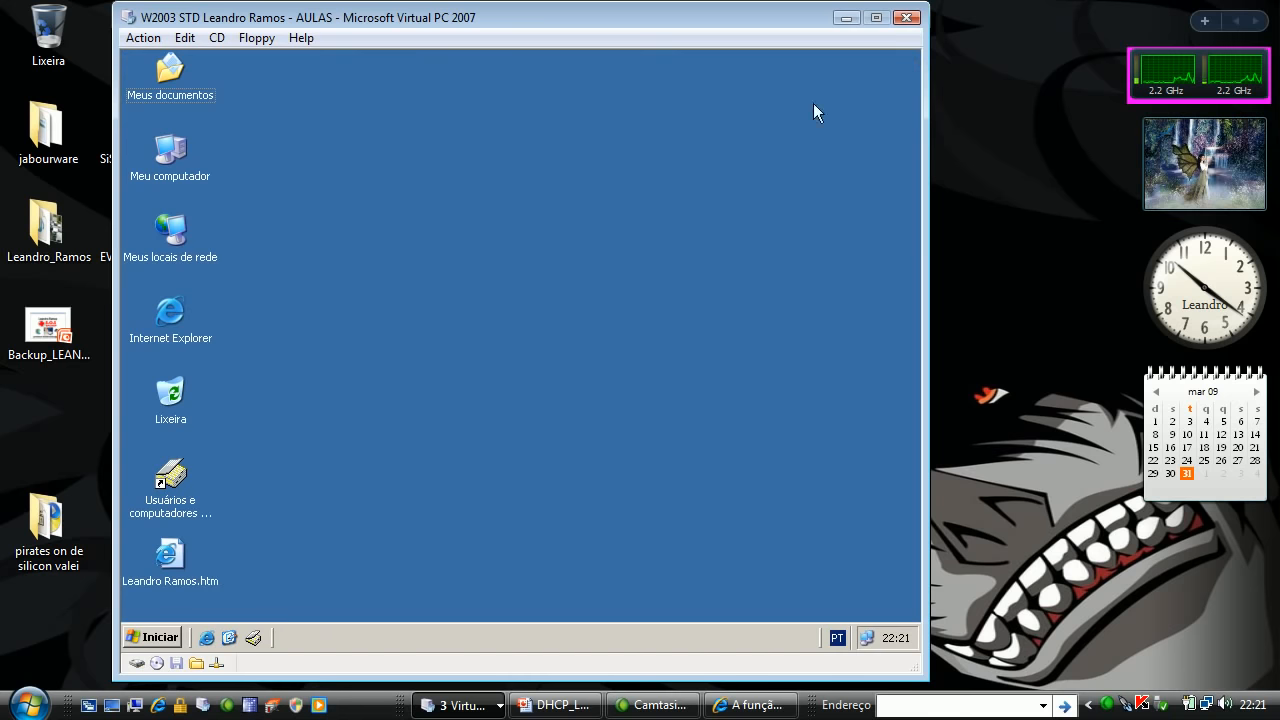
- Open the WINS console, examine the SRVLOST server's active registrations and replication partners, and close the console
left_click(160, 638)
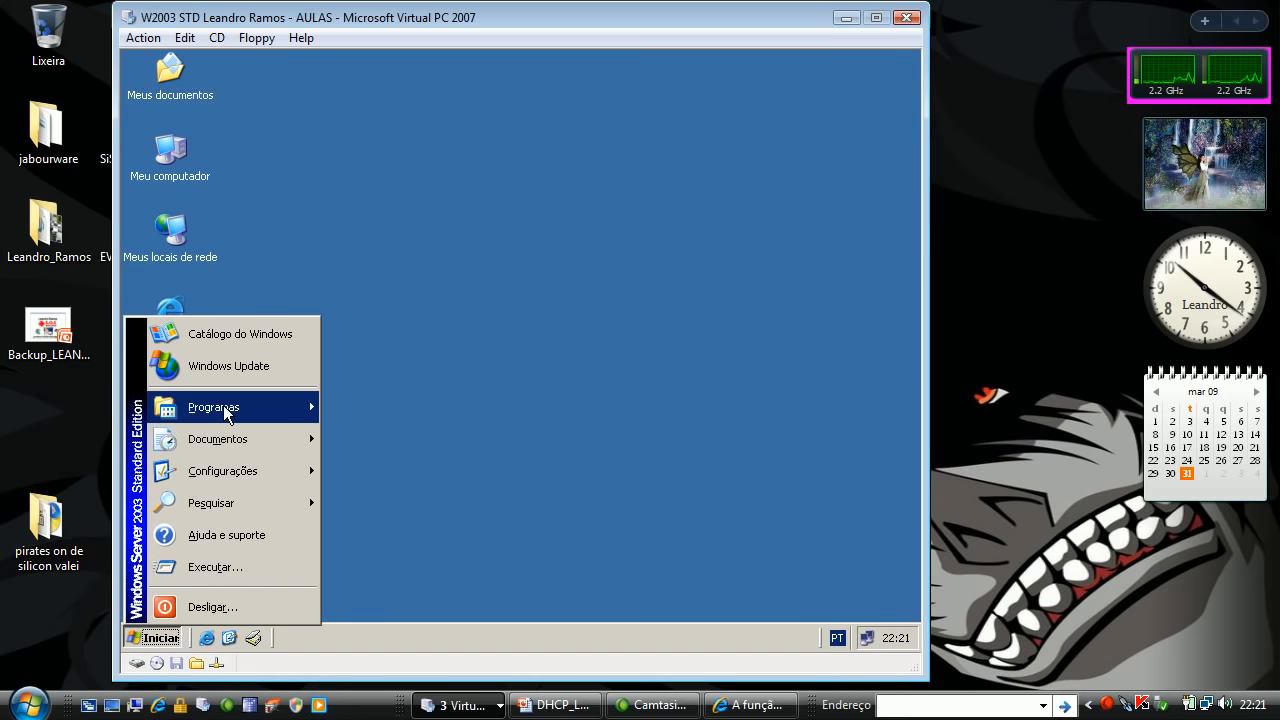
mouse_move(226, 414)
mouse_move(434, 425)
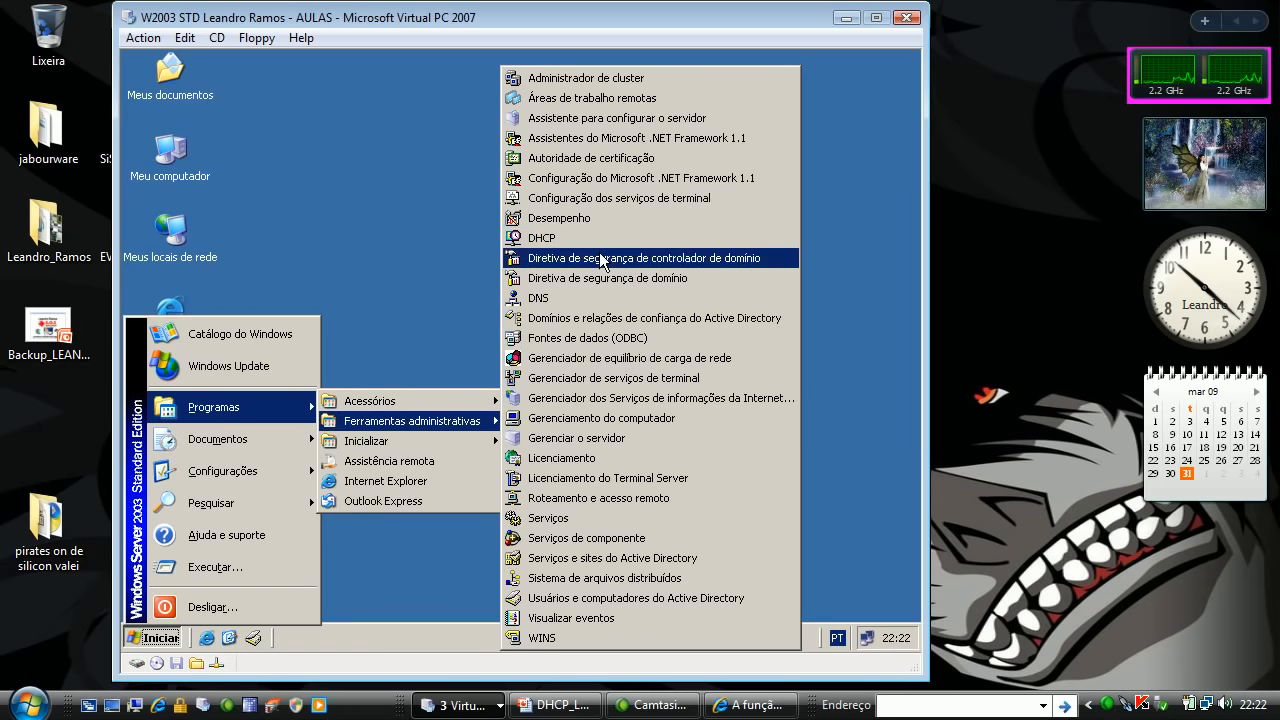
left_click(540, 620)
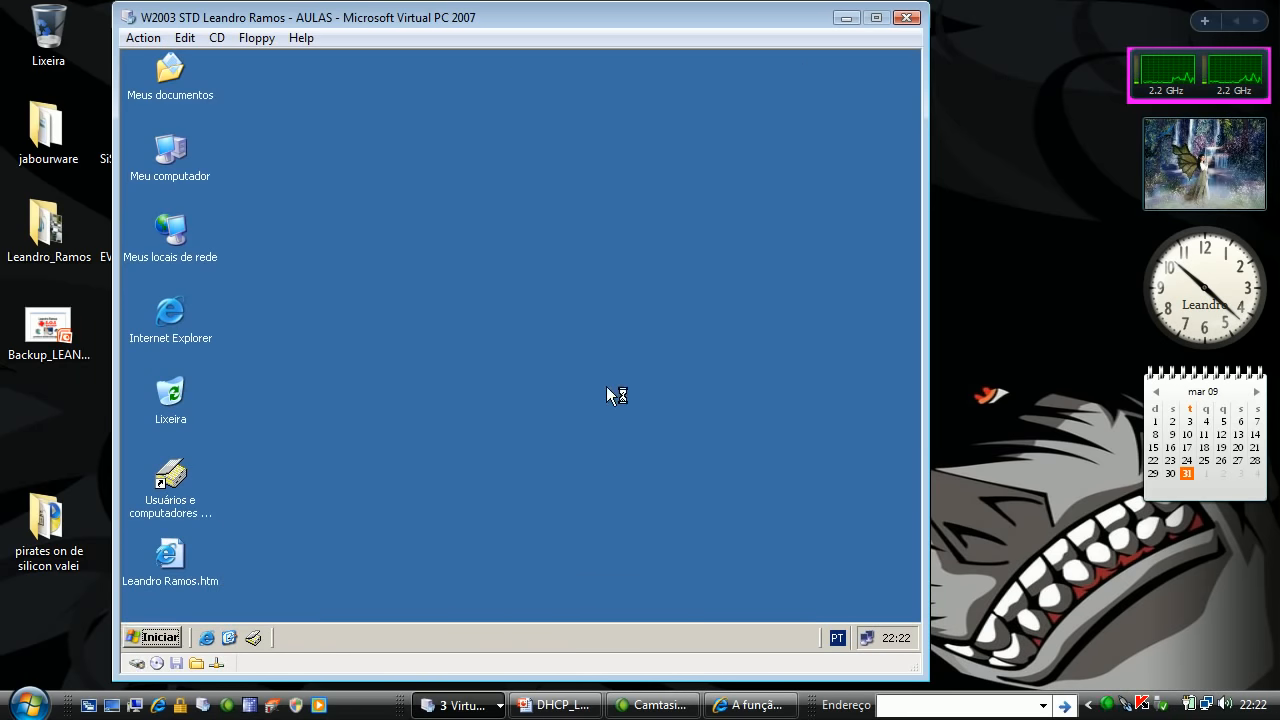
double_click(498, 65)
double_click(173, 165)
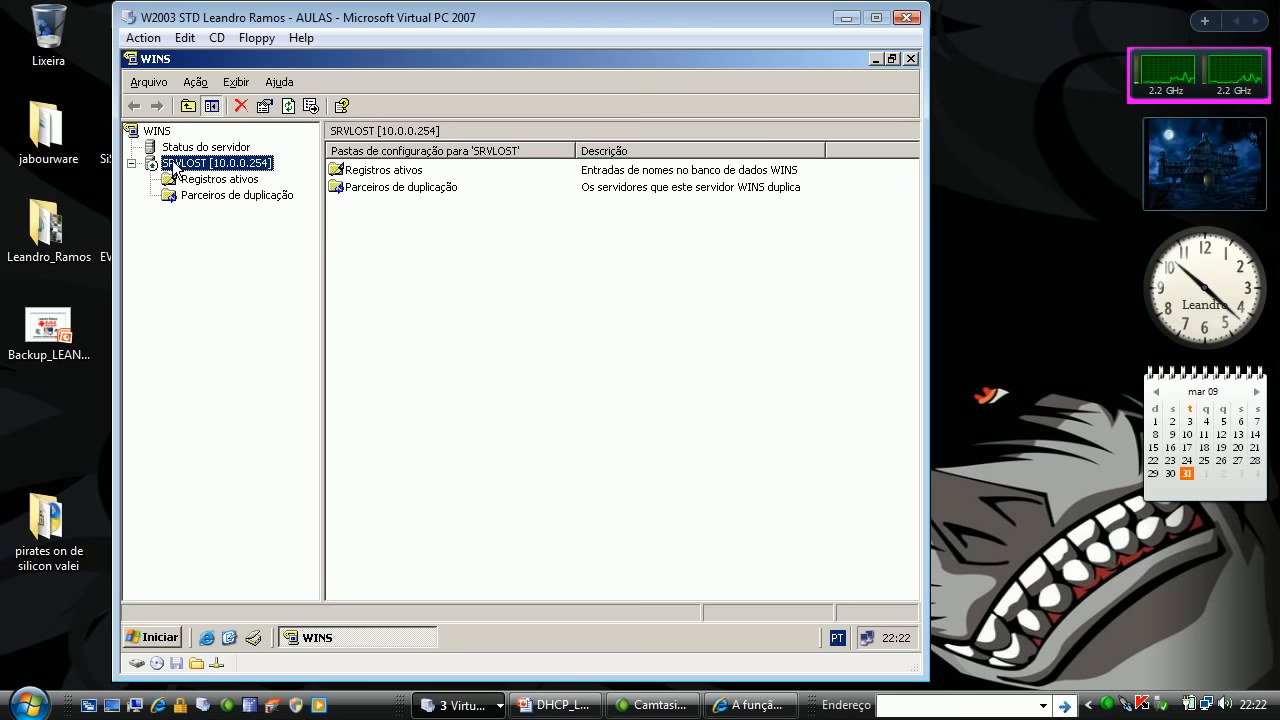
left_click(236, 179)
left_click(238, 196)
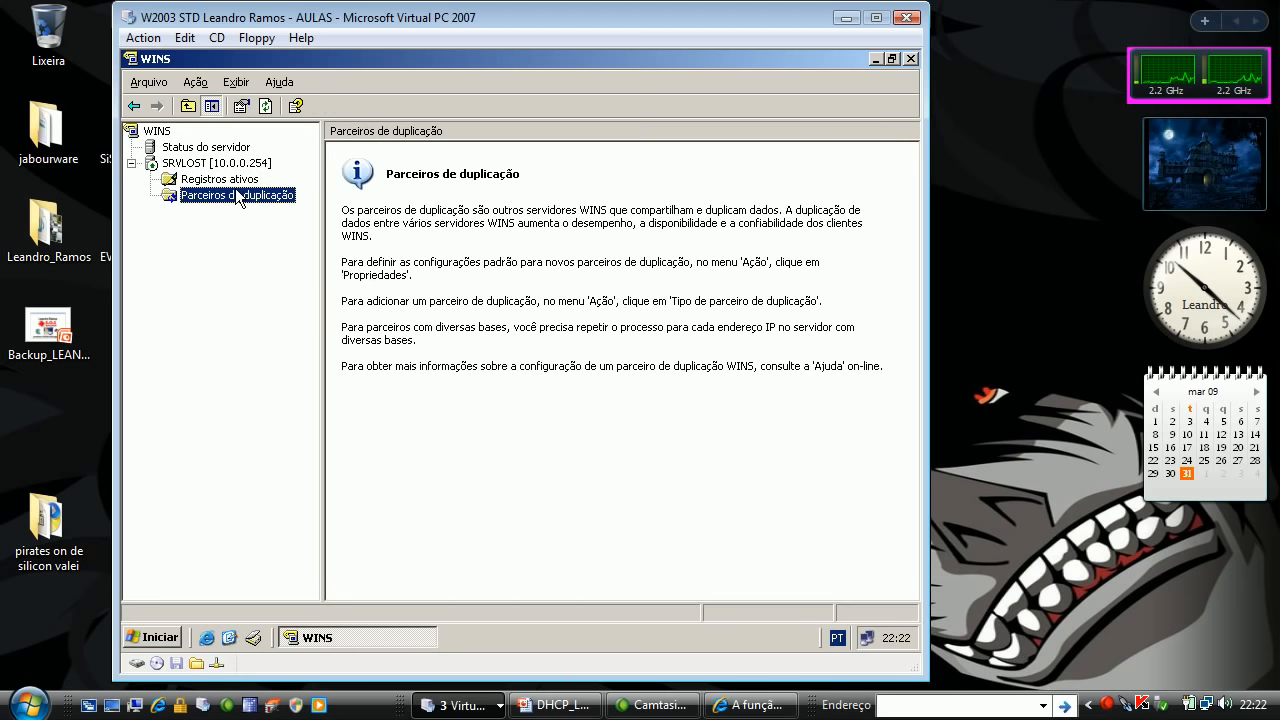
double_click(241, 166)
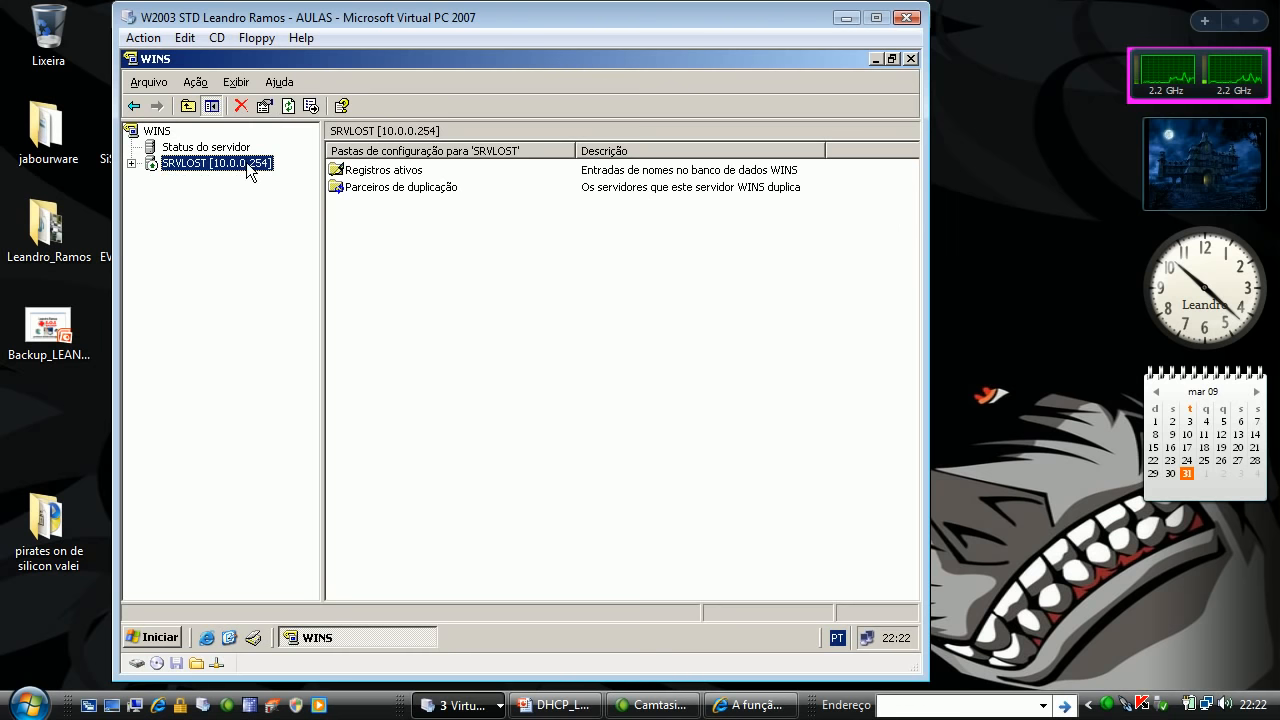
double_click(246, 162)
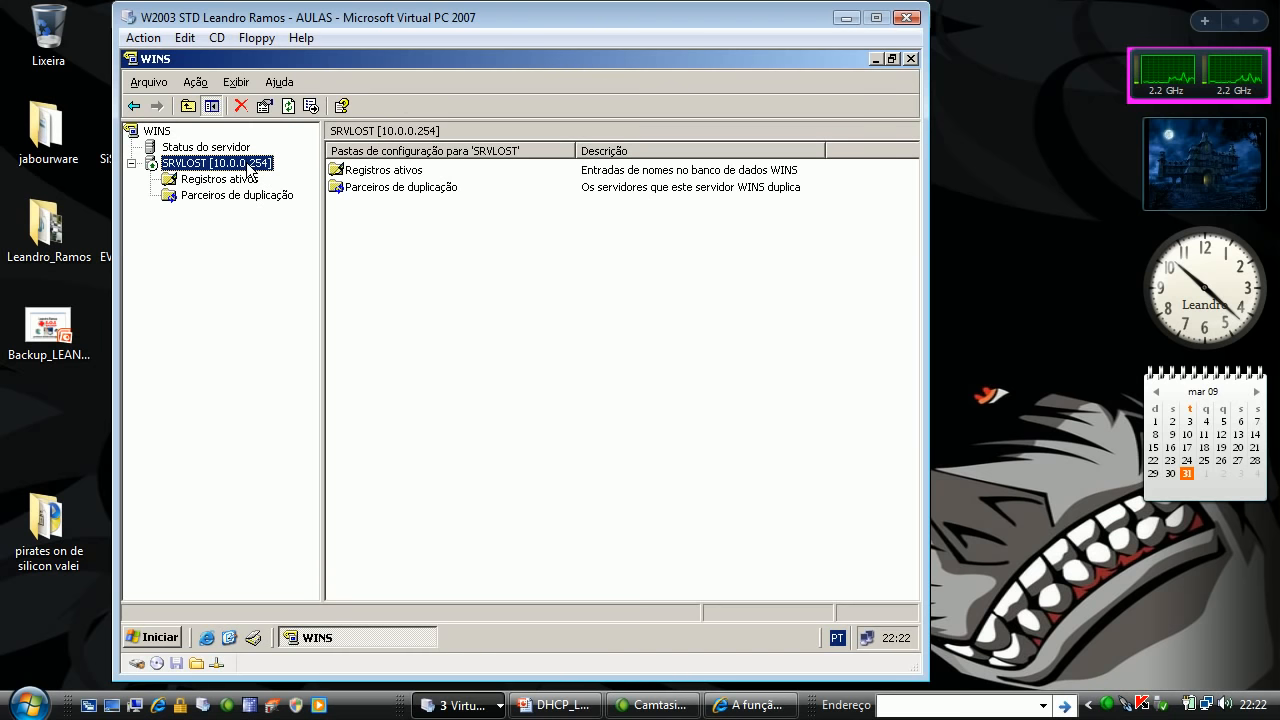
left_click(907, 57)
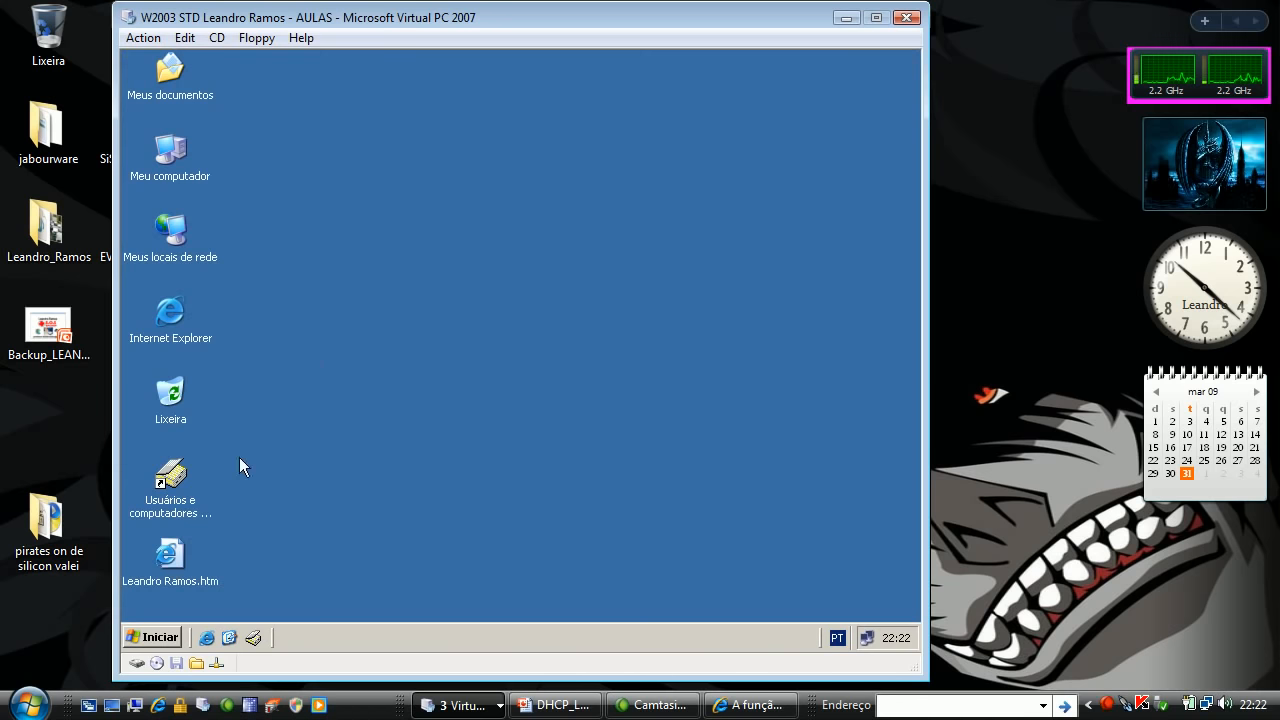
- Open the DHCP console from the administrative tools, maximize it and expand the server node
left_click(138, 635)
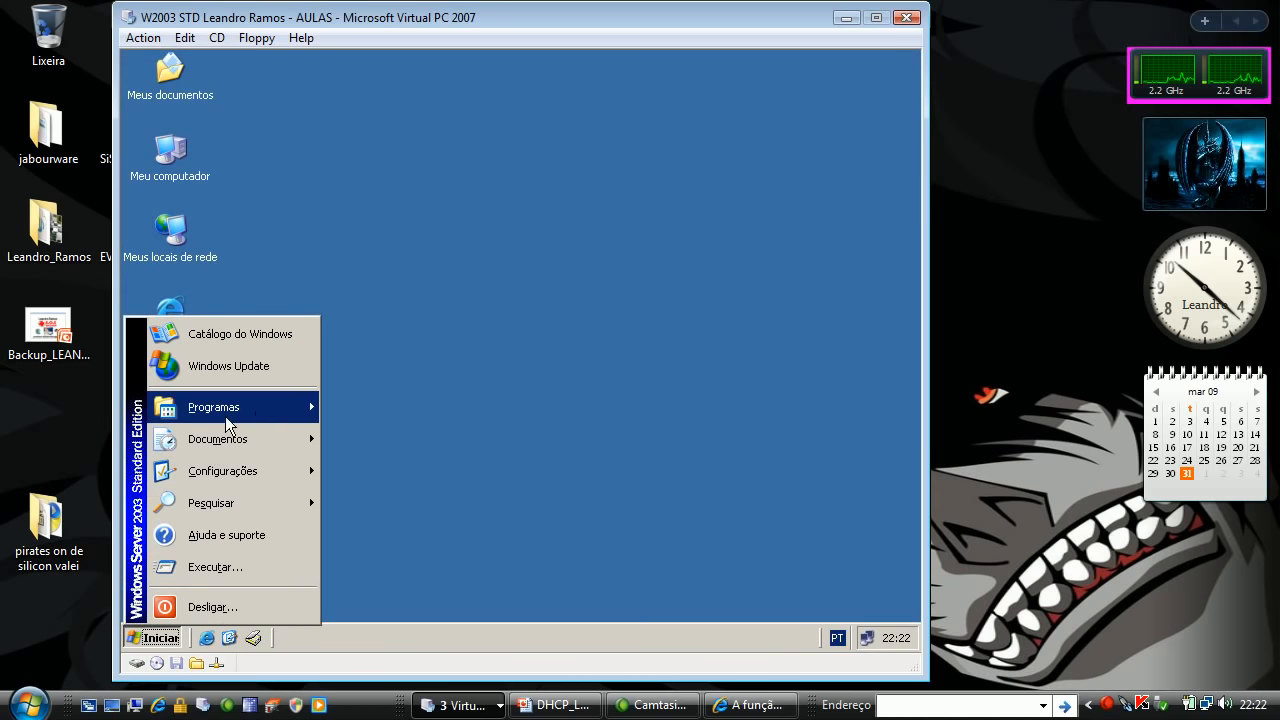
mouse_move(226, 418)
mouse_move(358, 425)
left_click(541, 237)
double_click(598, 105)
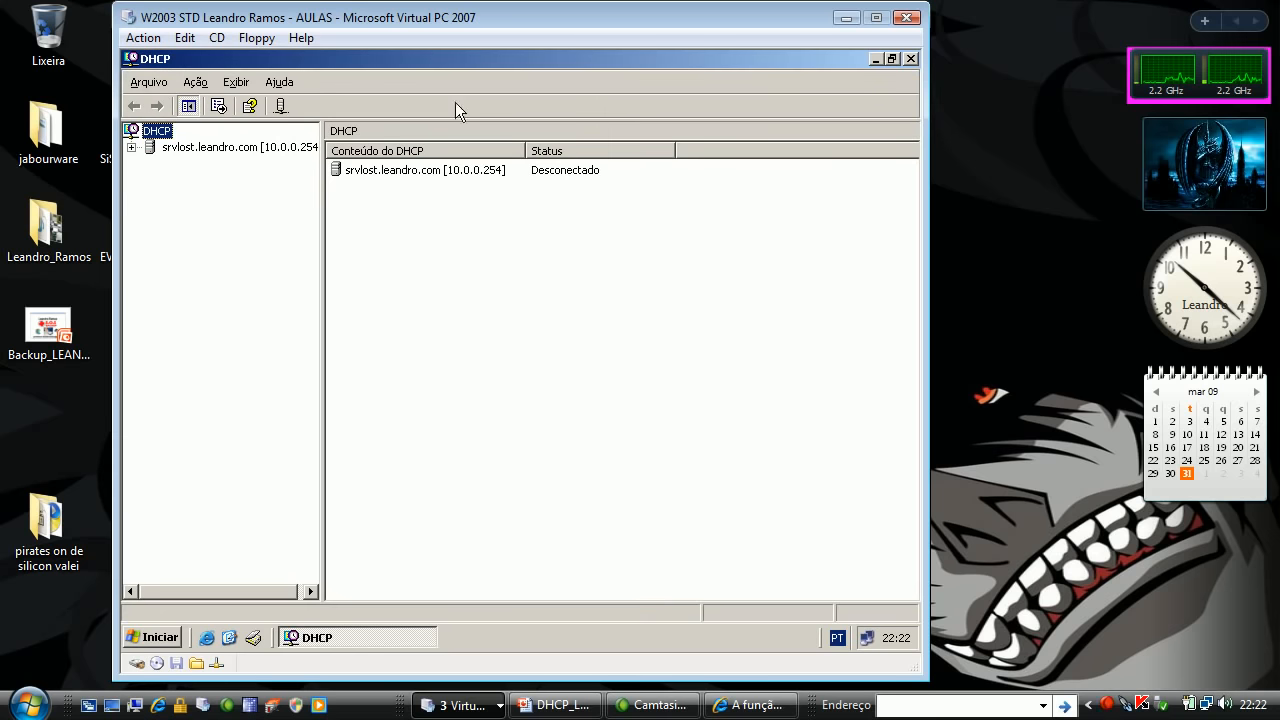
double_click(253, 148)
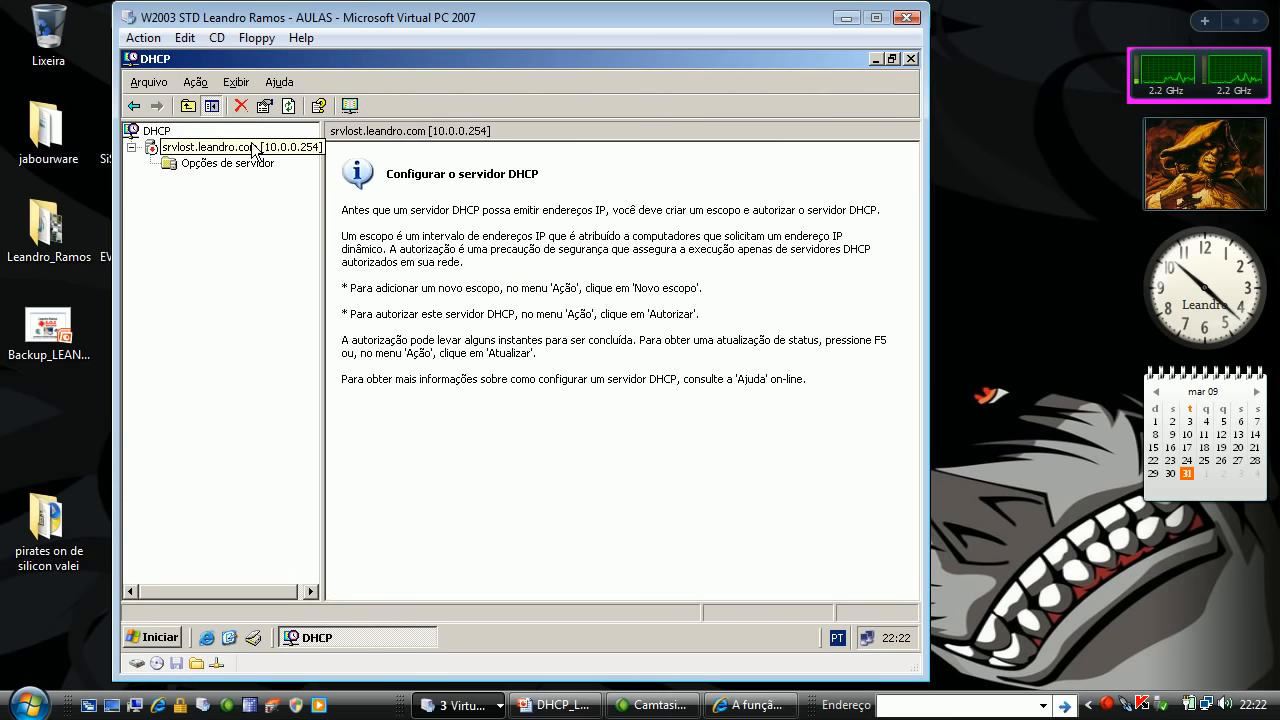
left_click(156, 153)
- Minimize the DHCP console and check the TCP/IP address settings of Conexão local, leaving its properties without changes
left_click(875, 59)
right_click(170, 235)
left_click(215, 410)
right_click(277, 366)
left_click(306, 525)
double_click(377, 379)
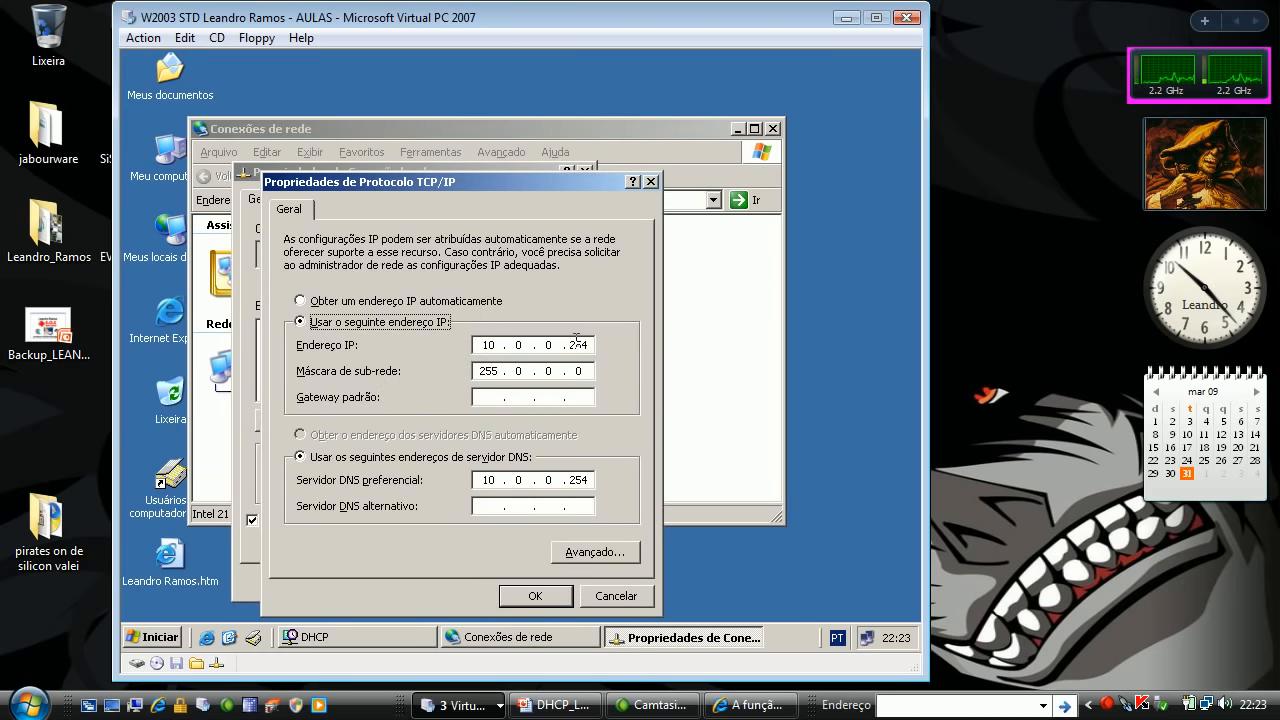
left_click(613, 591)
left_click(548, 580)
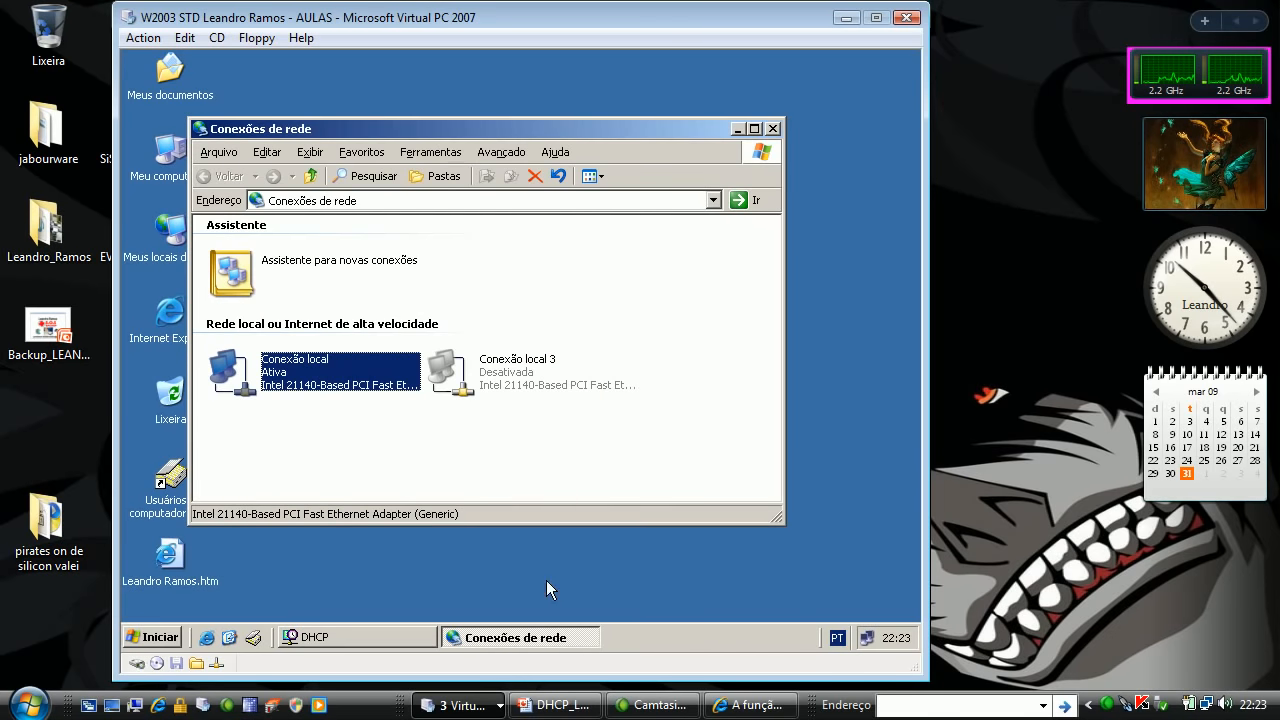
- Open a blank WordPad document and set the font size to 26
left_click(170, 637)
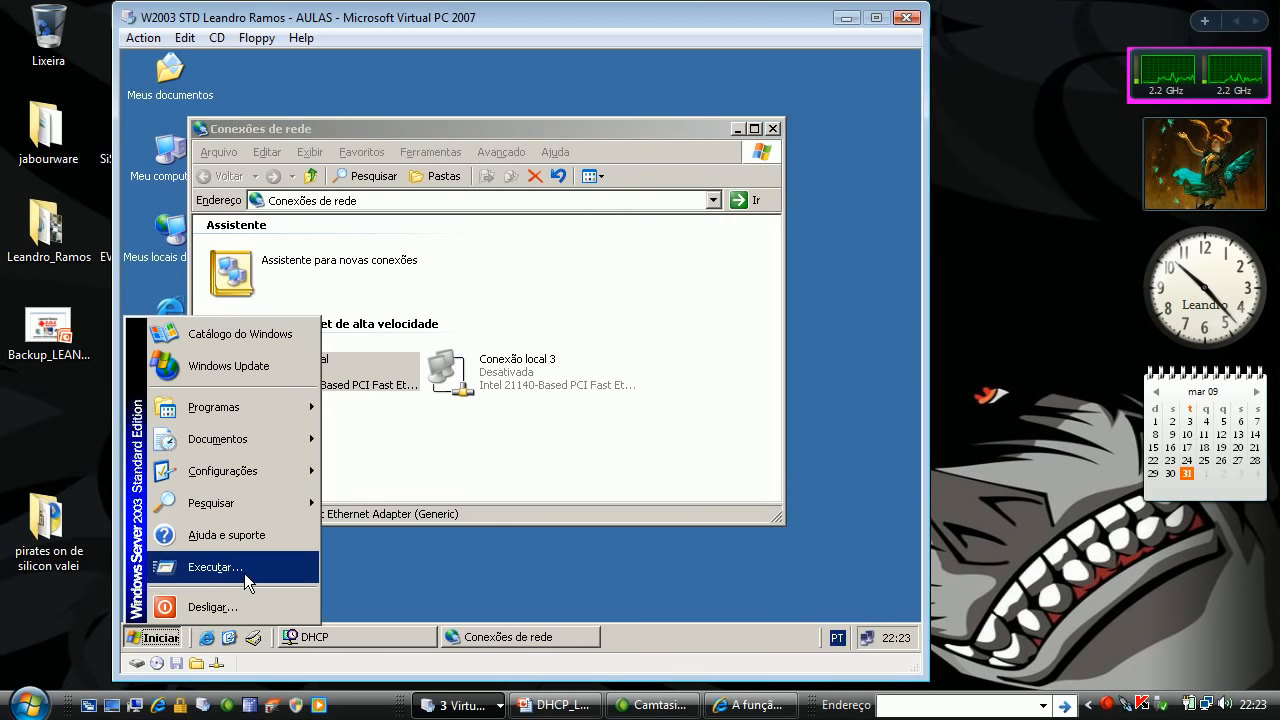
mouse_move(273, 408)
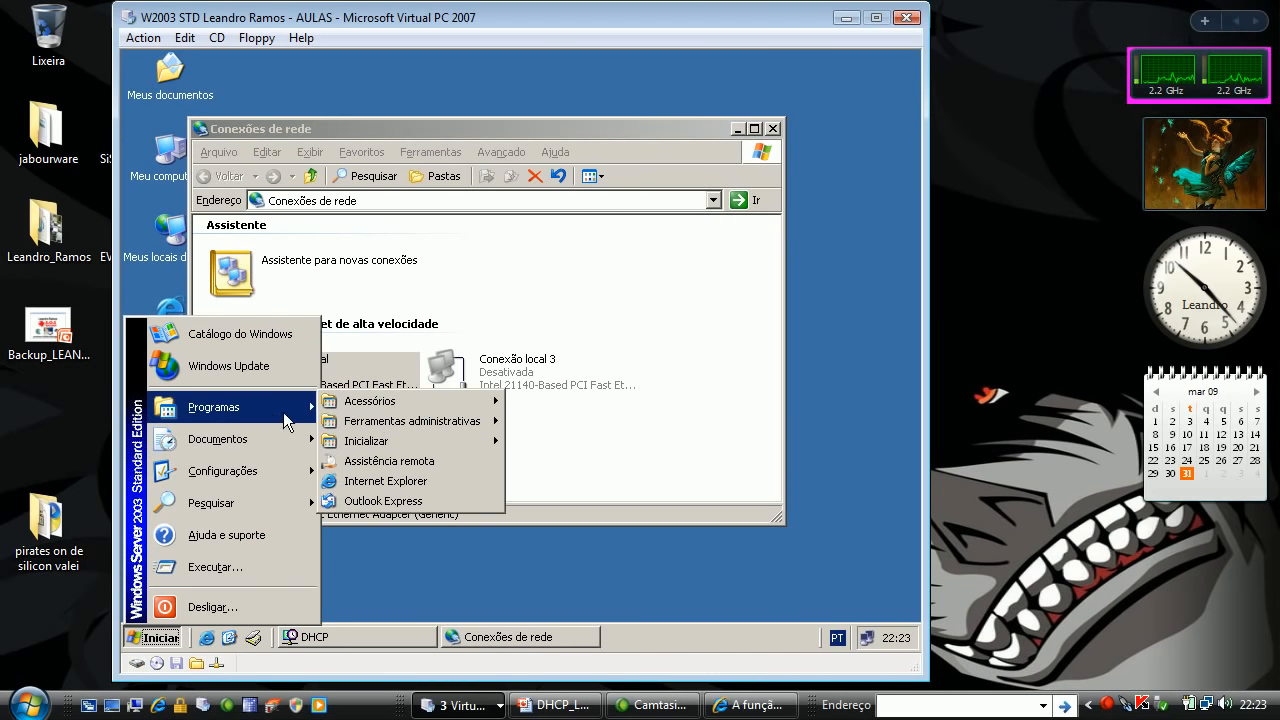
mouse_move(425, 424)
mouse_move(460, 401)
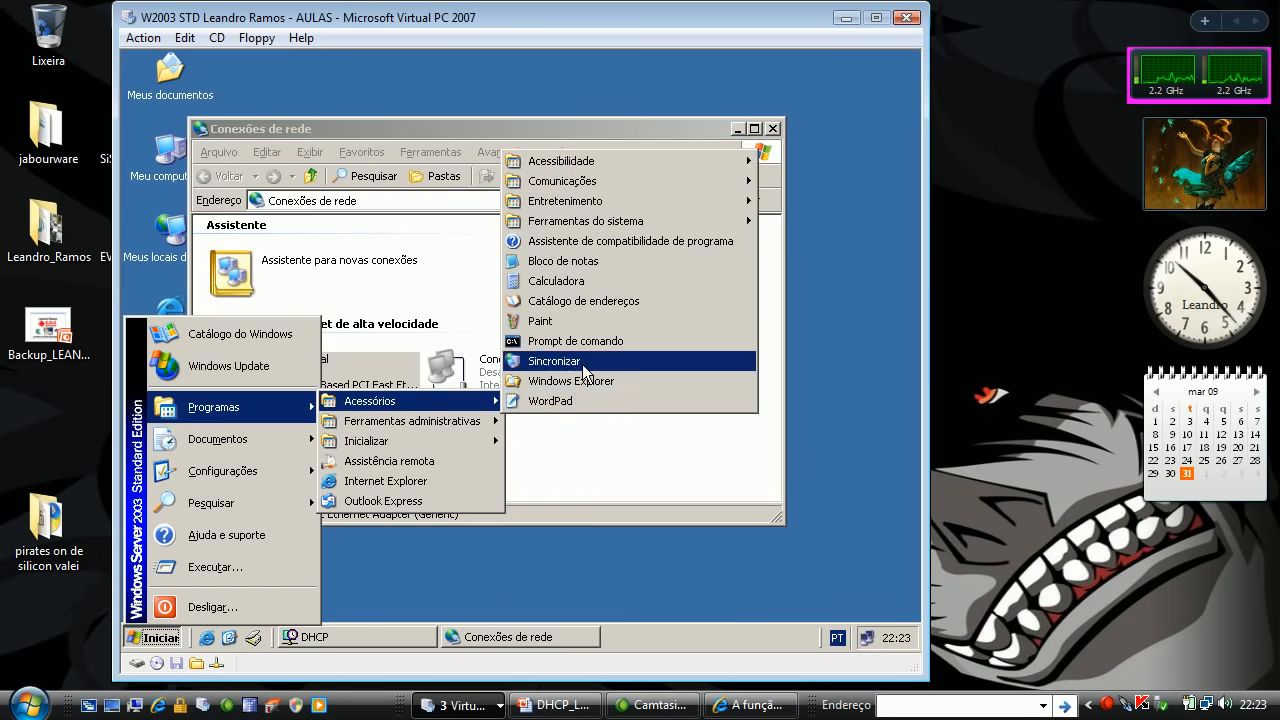
left_click(560, 400)
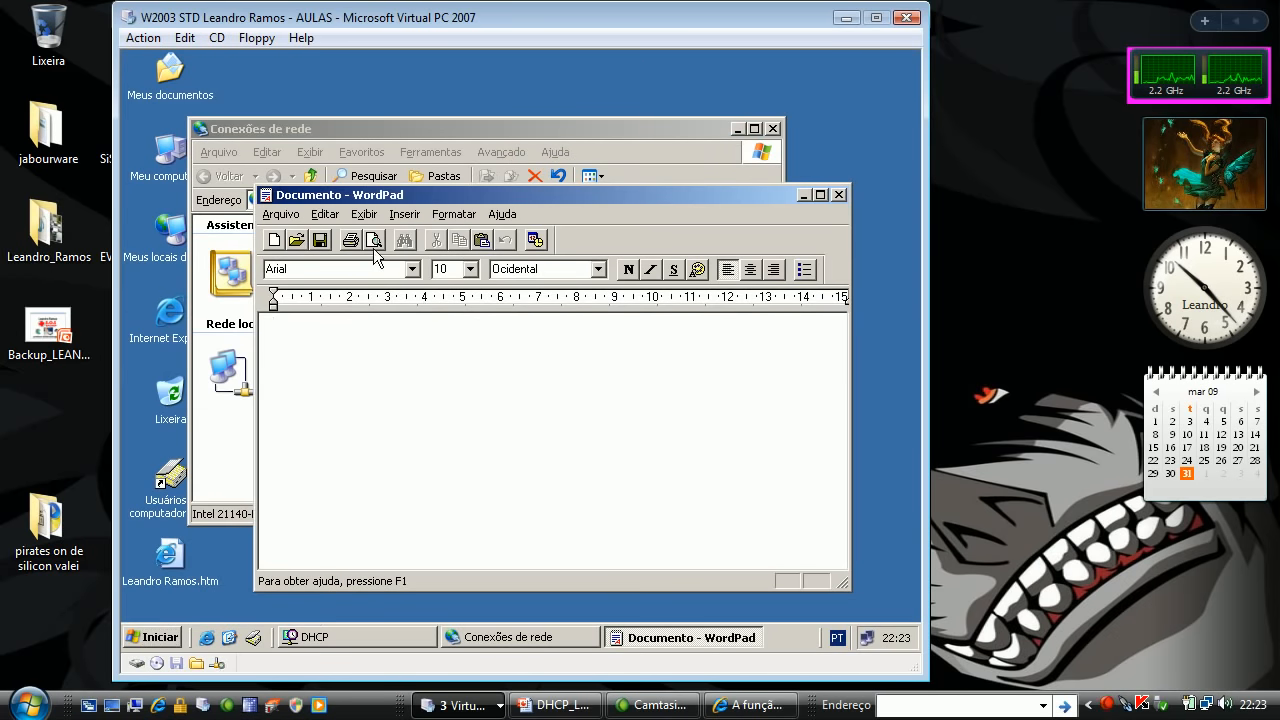
left_click(469, 269)
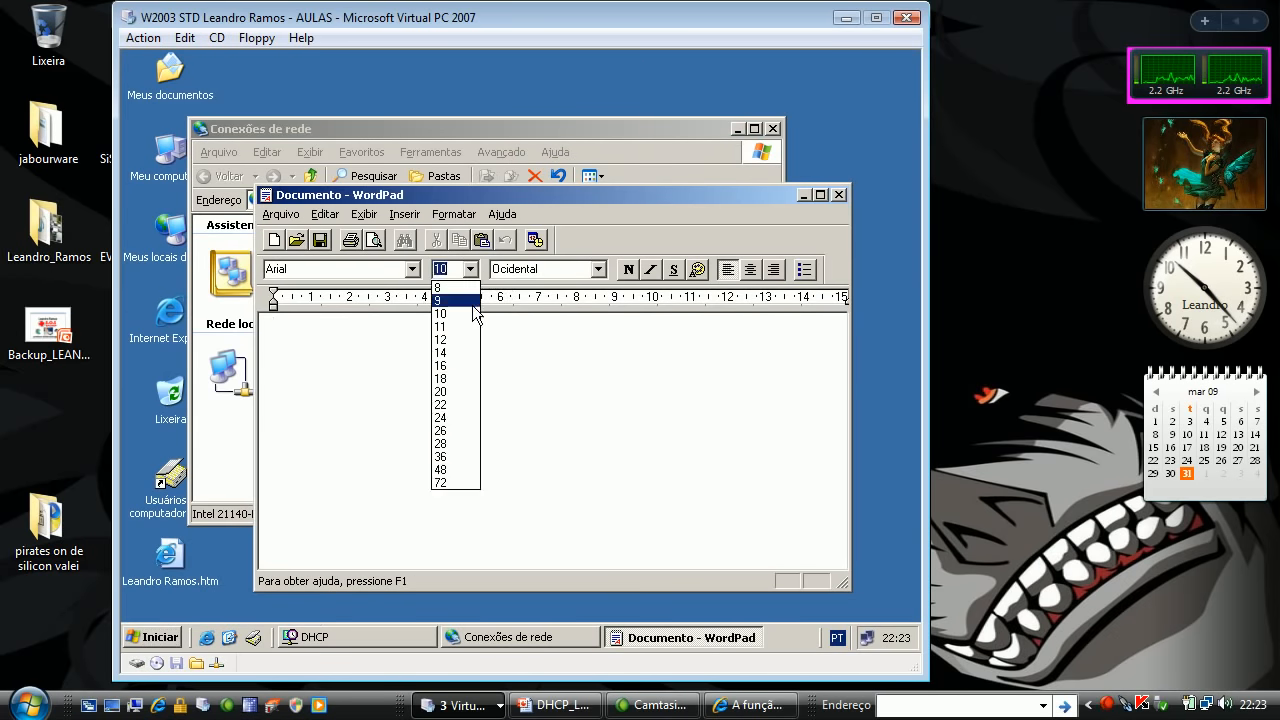
left_click(443, 430)
- Note the scope's address range in the document: "Ip Inicial 10.0.0.100" and "Ip Final 10.0.0.150" on separate lines
type("Ip")
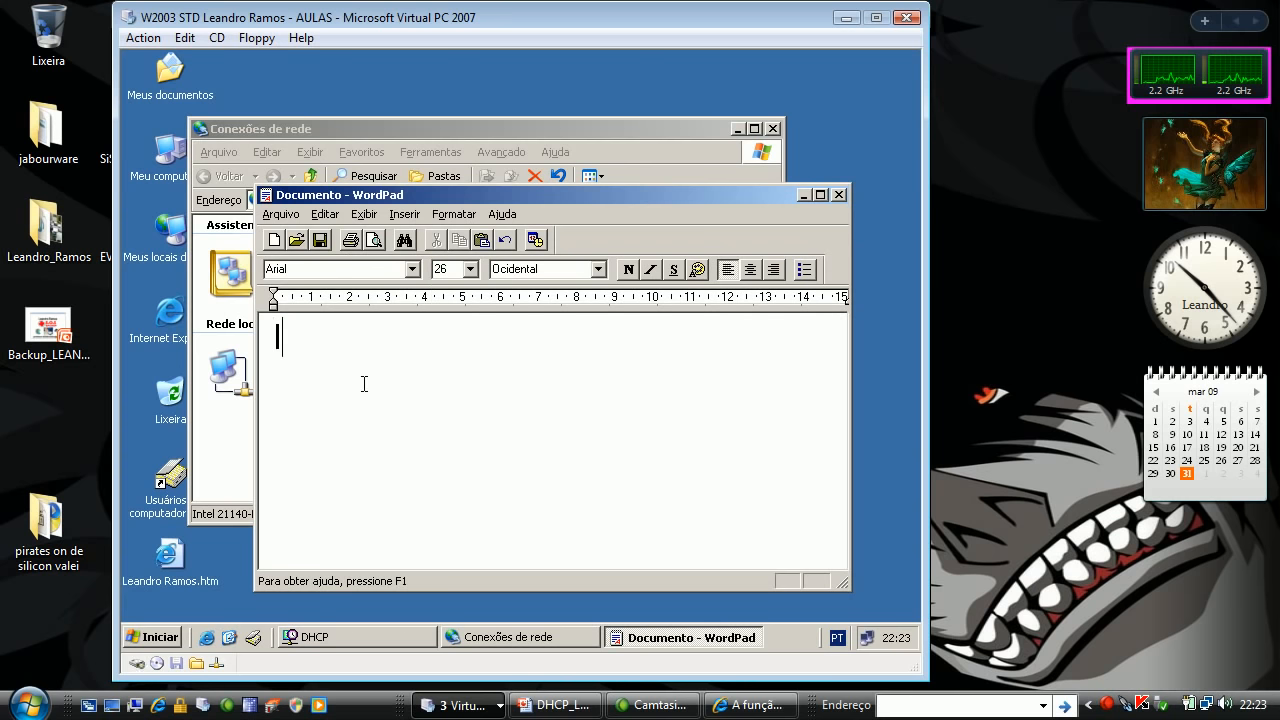
type(" Inicial 10.0.0.100")
key("Return")
type("Ip Final 10.0.0.150")
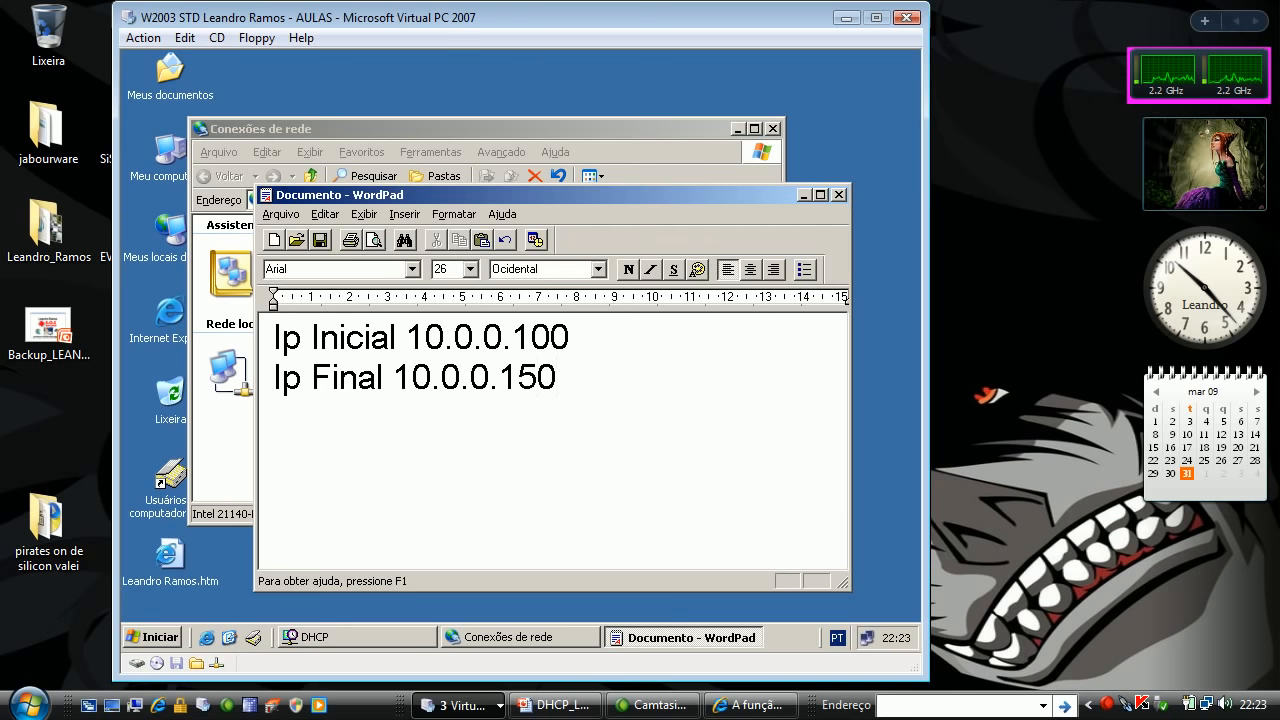
- Add the exclusion range on a new line as "Exclusão 10.0.0.124 - 10.0.0.130"
key("Return")
type("Excl")
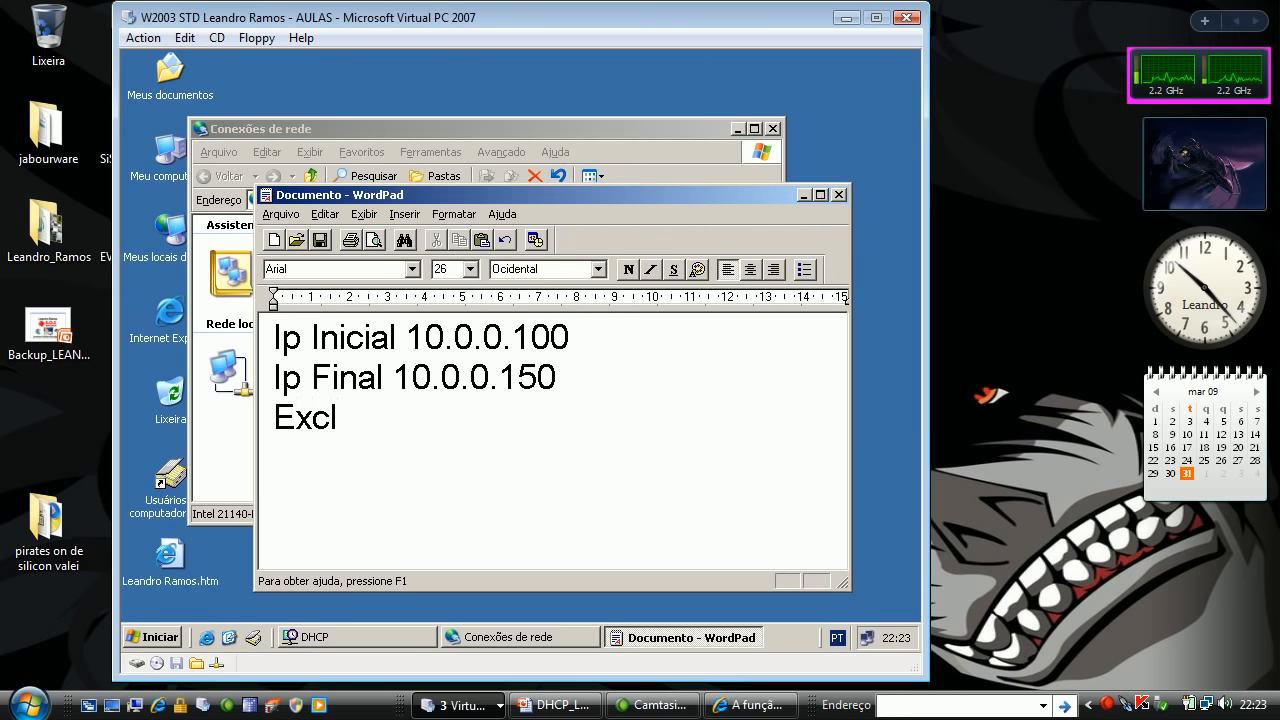
type("us")
type("ão ")
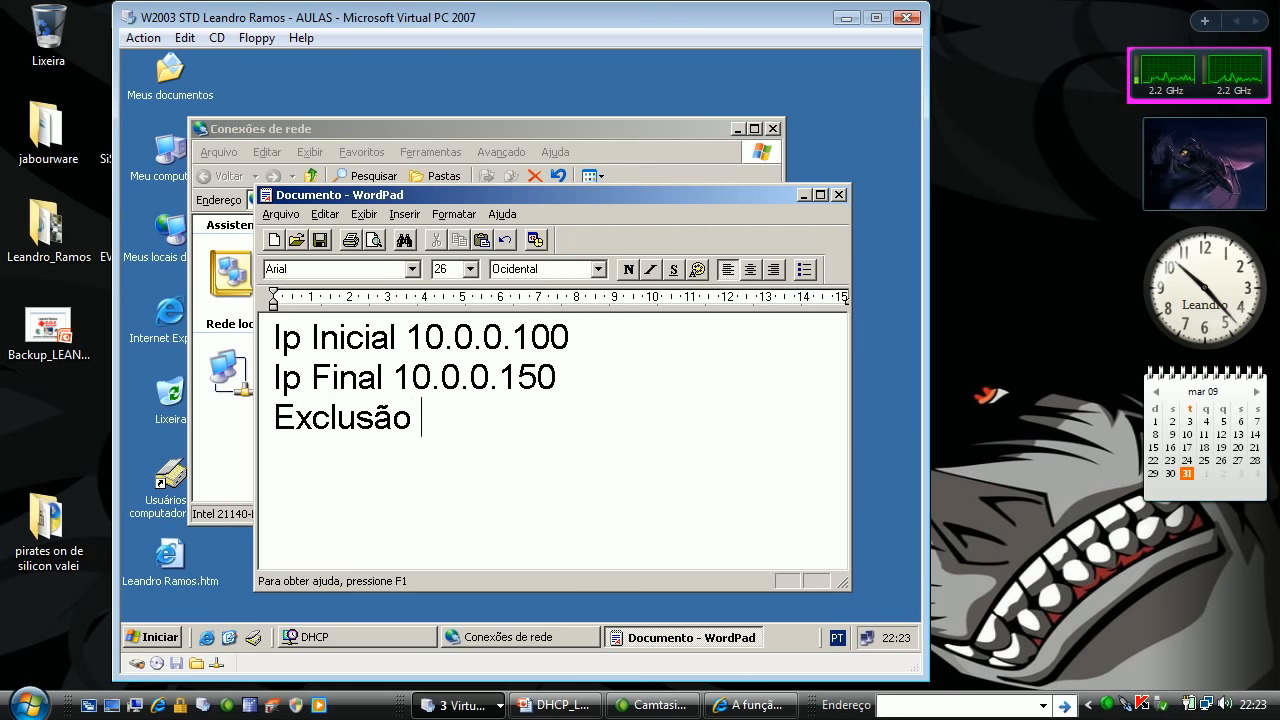
type("10.0.0.124")
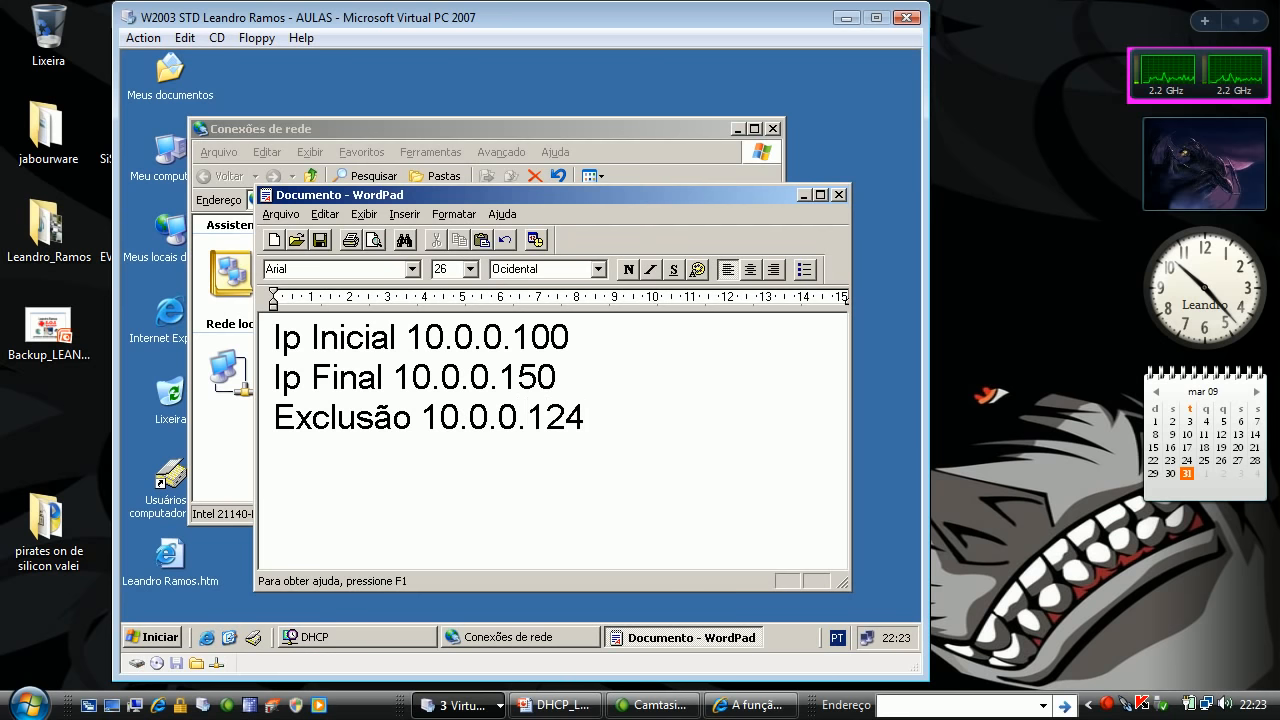
type(" 10.0.0.")
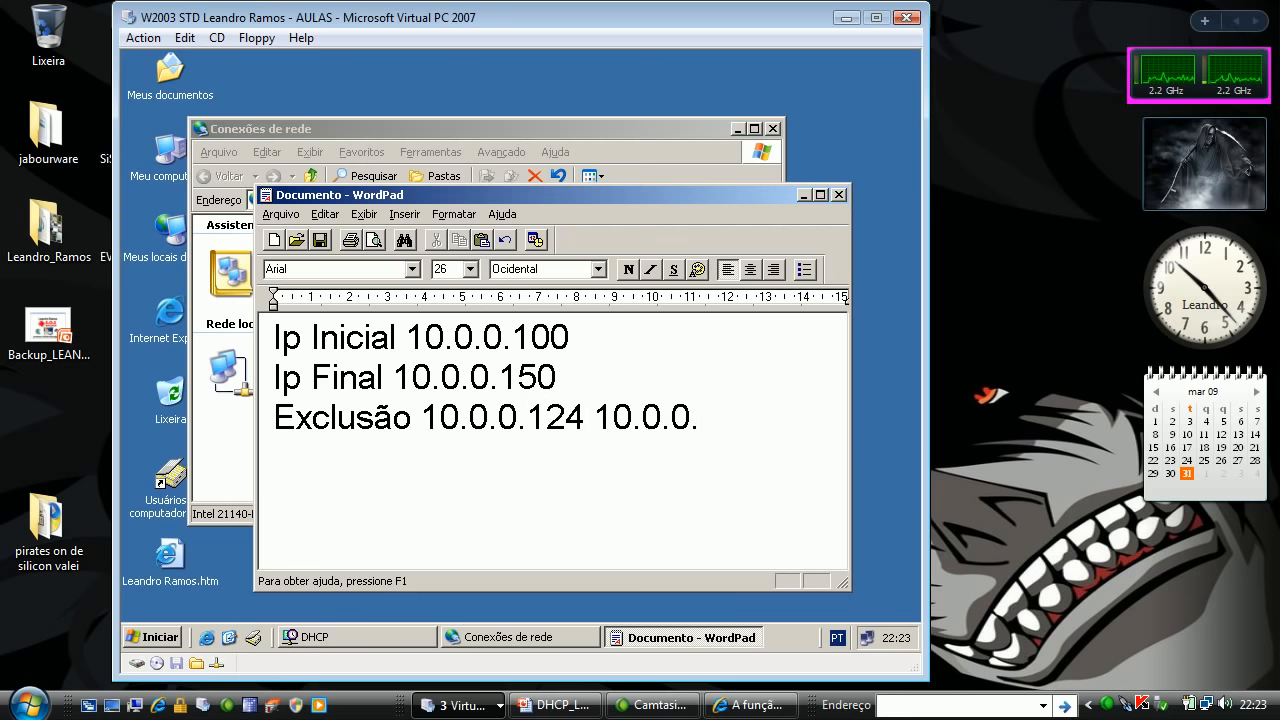
type("130")
key("Left")
key("Left")
key("Left")
key("Left")
key("Left")
key("Left")
key("Left")
key("Left")
key("Left")
key("Left")
key("Left")
type("-")
key("Right")
key("Right")
key("Right")
key("Right")
key("Right")
key("Right")
key("Right")
key("Right")
key("Right")
key("Right")
key("Right")
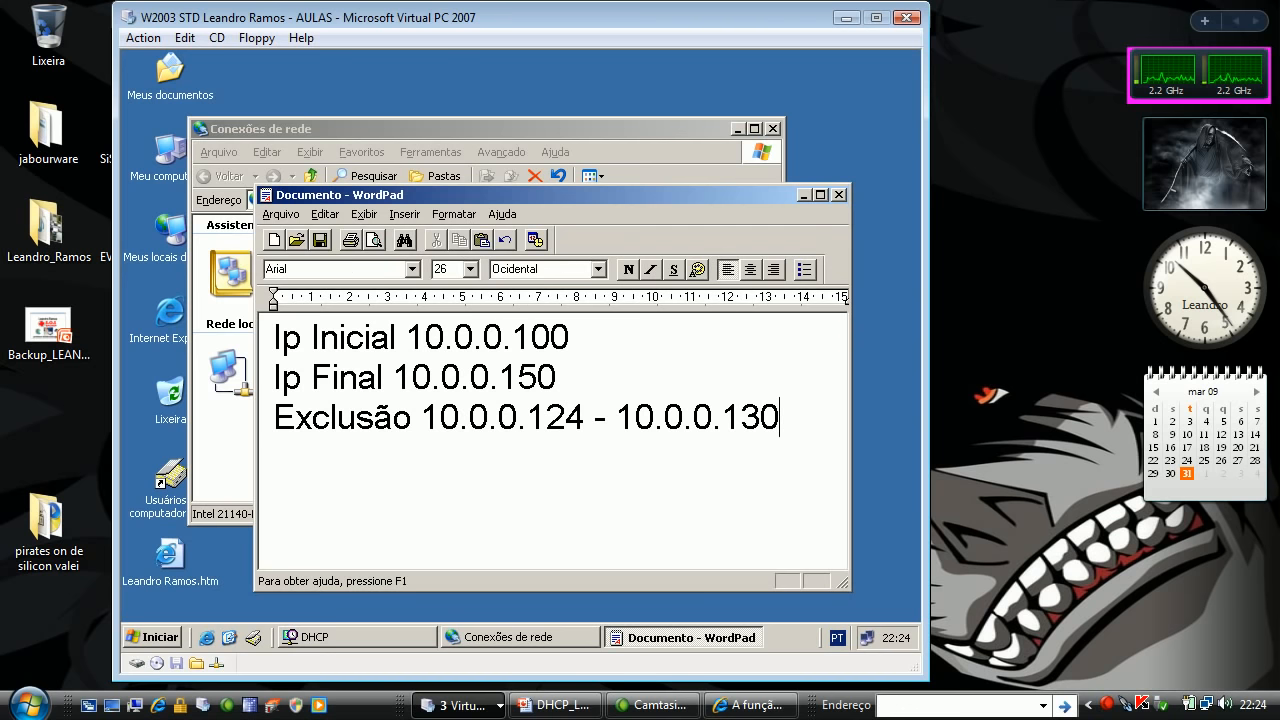
- Add a line for the default gateway reading "Gateway - 10.0.0.1"
key("Return")
type("Gatway")
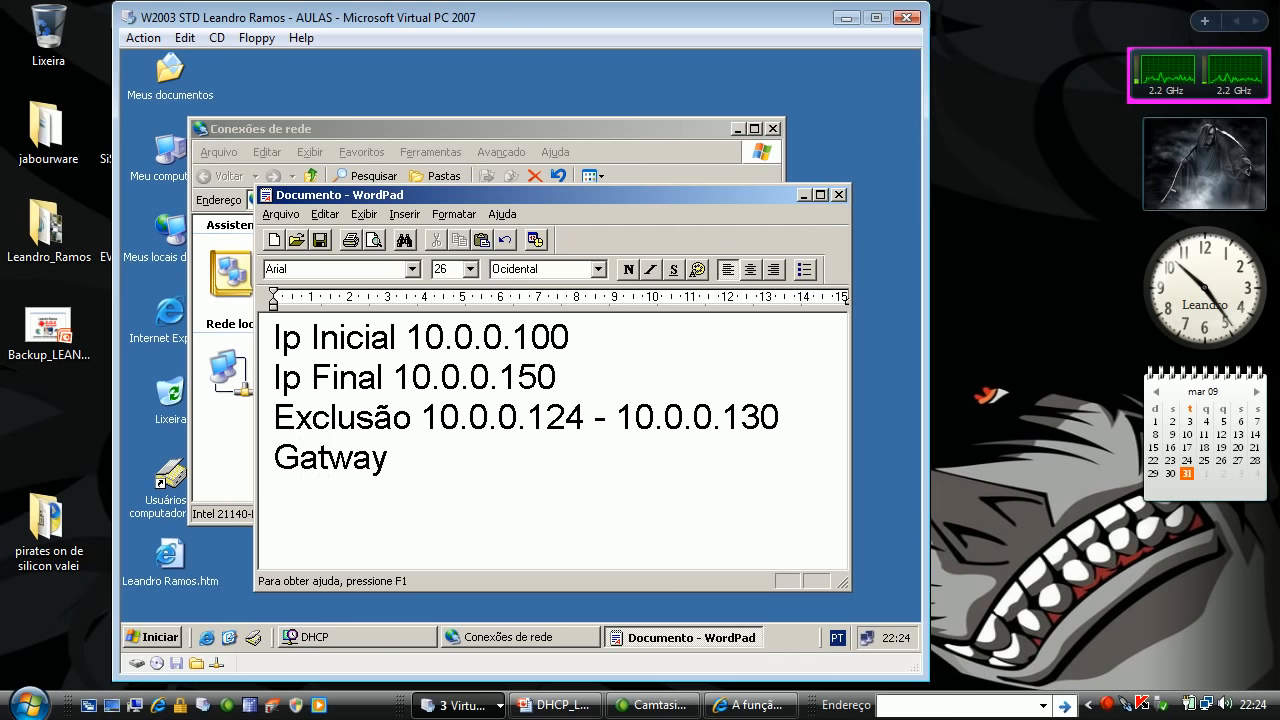
key("Left")
key("Left")
key("Left")
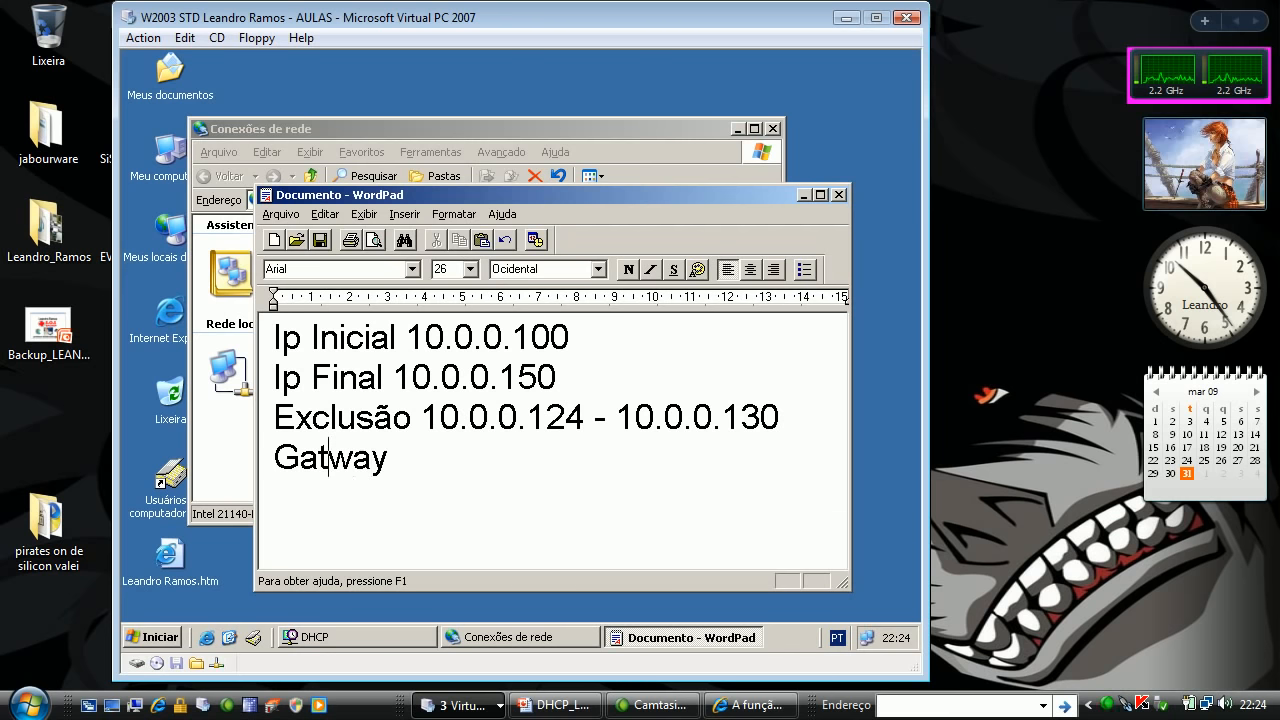
type("e")
key("Right")
key("Right")
key("Right")
type("- ")
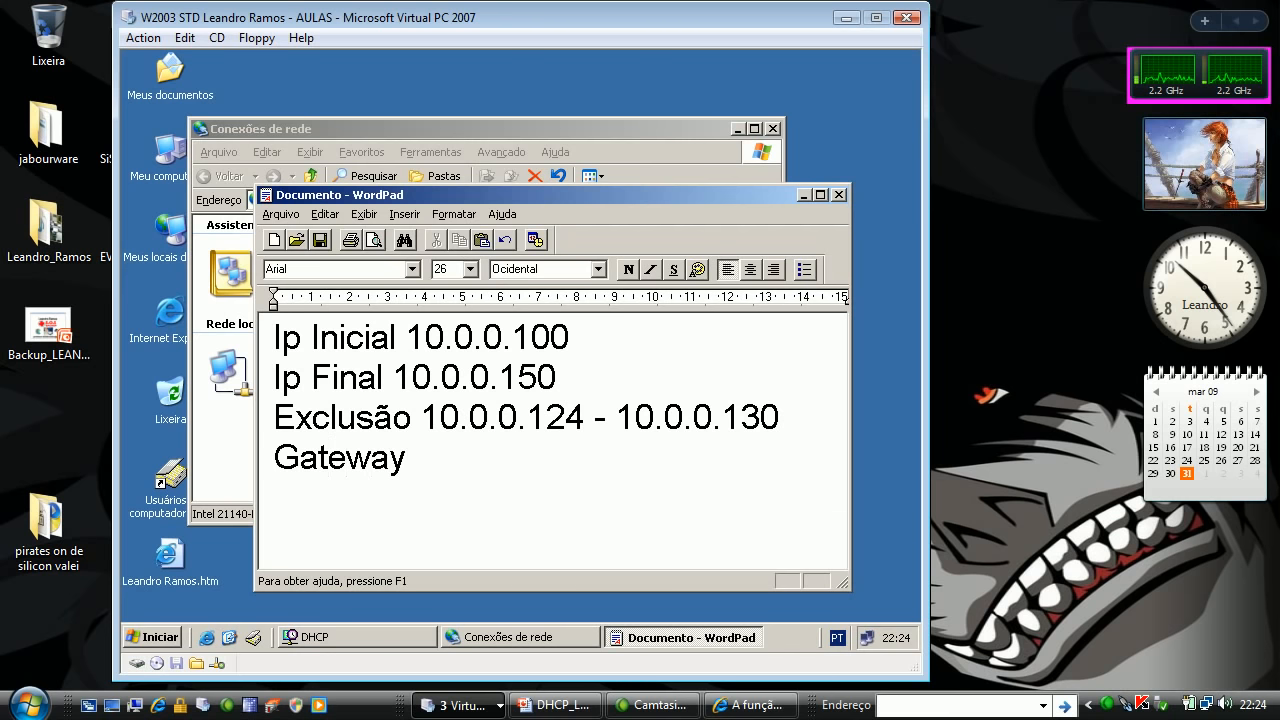
type("10.0.0.1")
- Add two lines for the name servers: "DNS 10.0.0.254" and "WINS 10.0.0.254"
key("Return")
type("DNS 10.0.0.254")
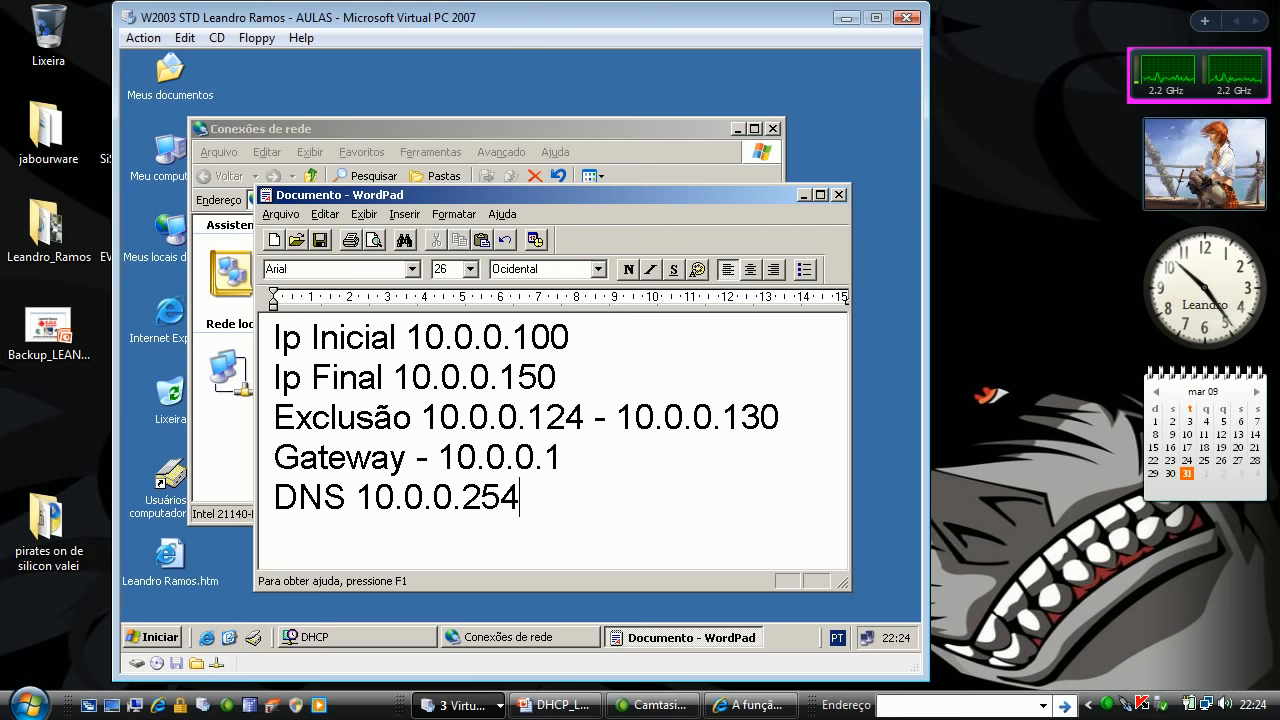
key("Return")
type("WINS 10.0.0.254")
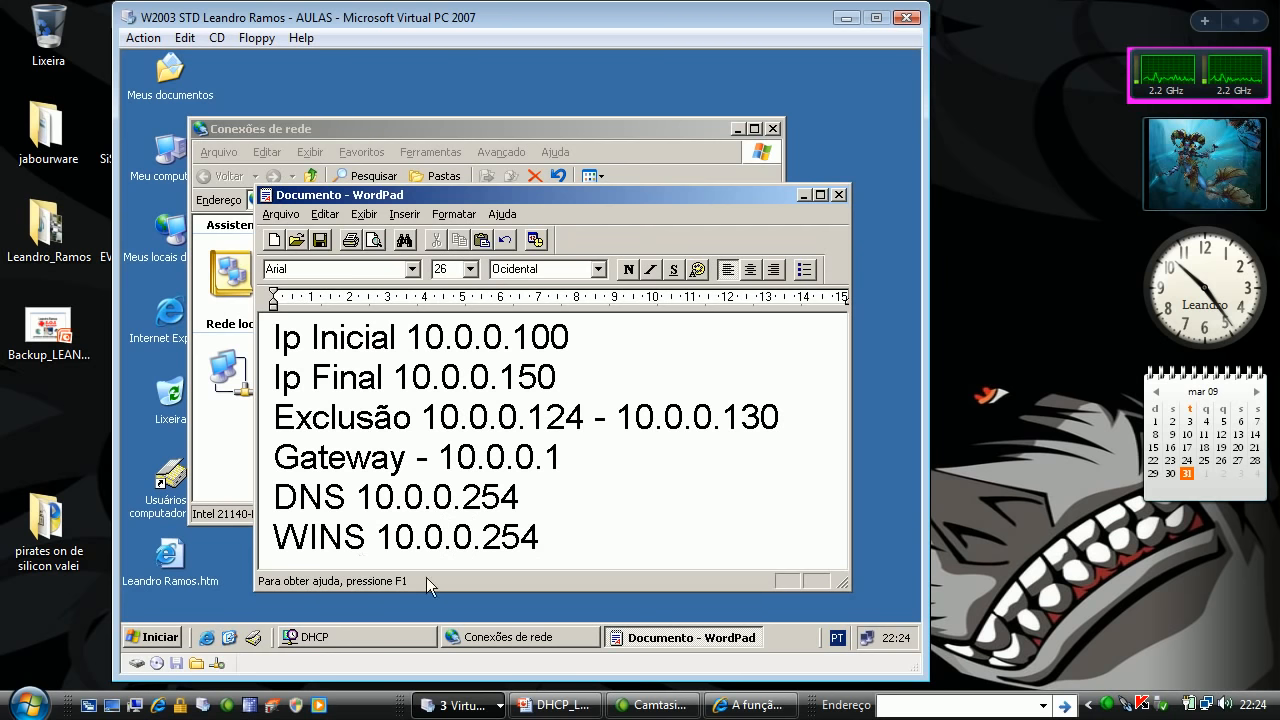
- Minimize the notes document, return to the DHCP console and start a new scope on the srvlost server
left_click(806, 197)
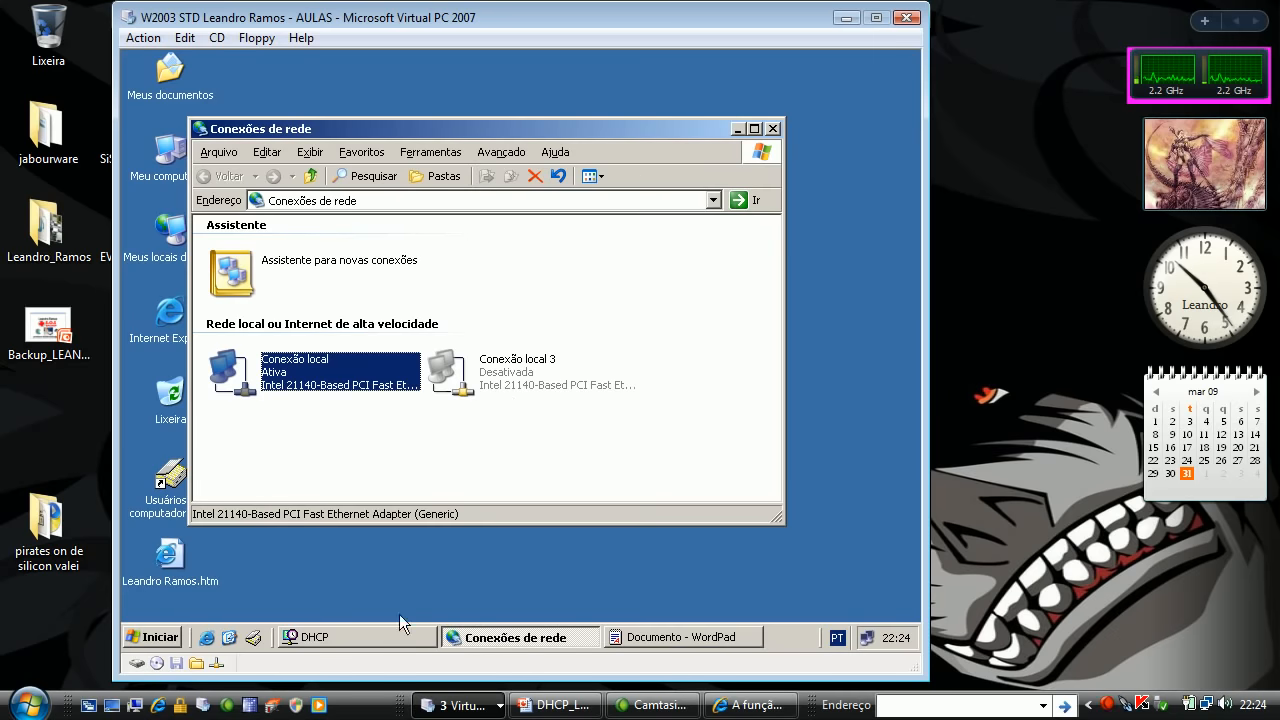
left_click(365, 637)
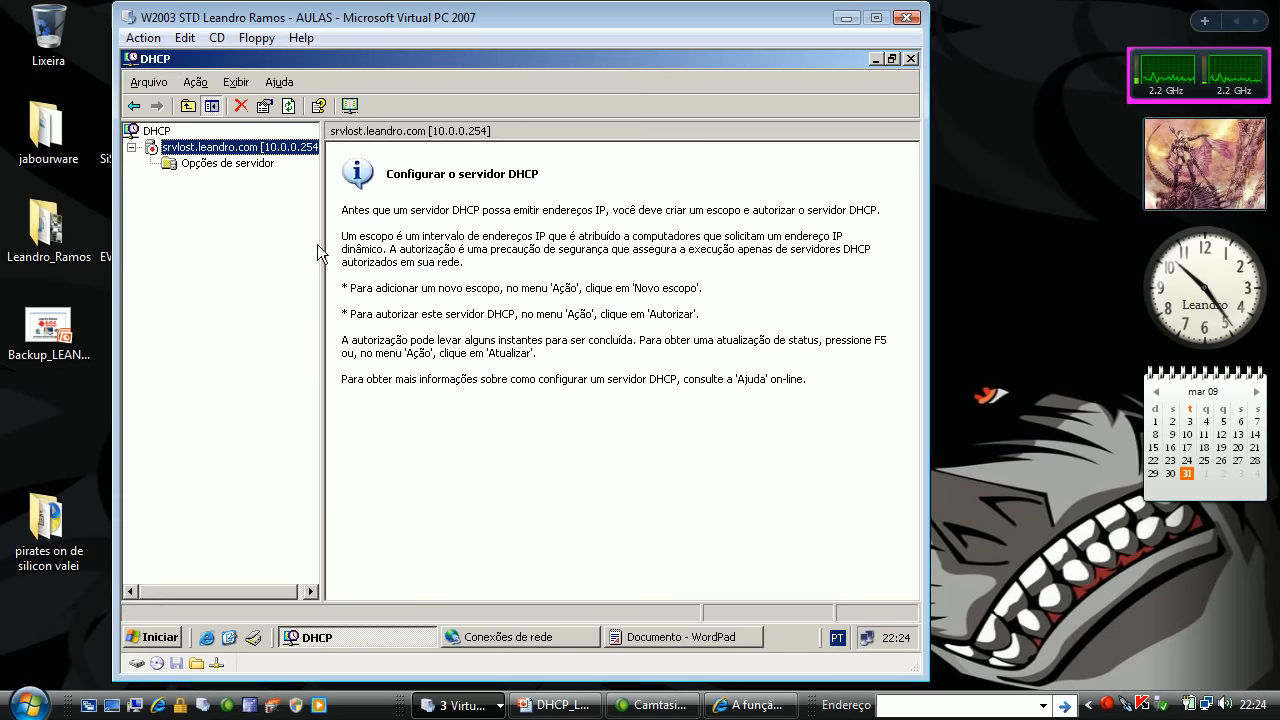
right_click(206, 149)
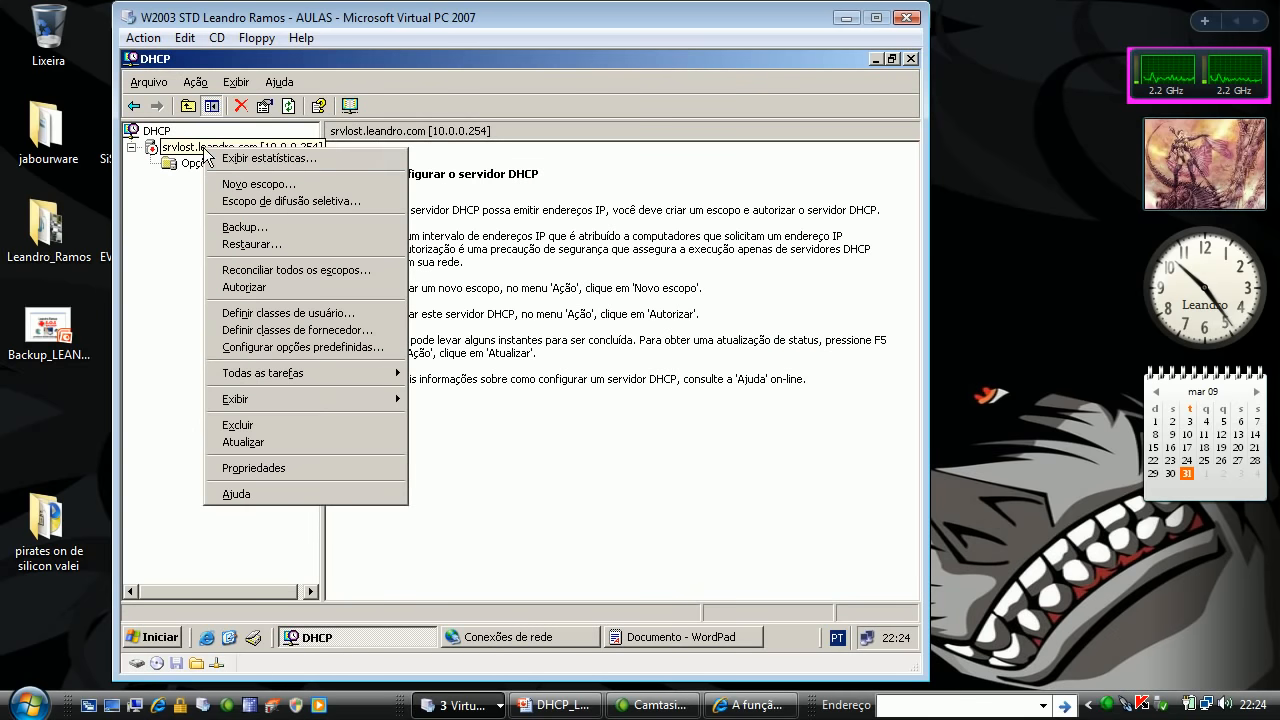
left_click(254, 185)
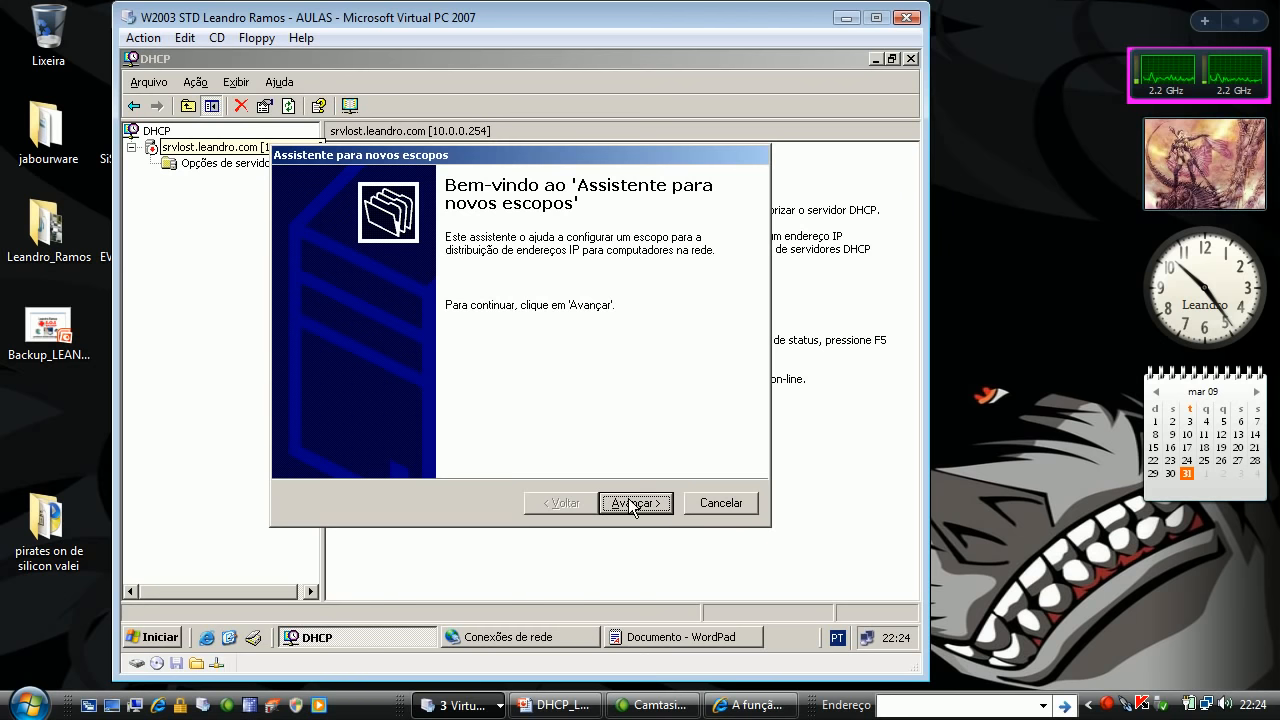
- Name the scope with the owner's full name plus "Escopo" and give it the description "Escopo de Teste"
left_click(629, 502)
type("Leandro Ramos Es")
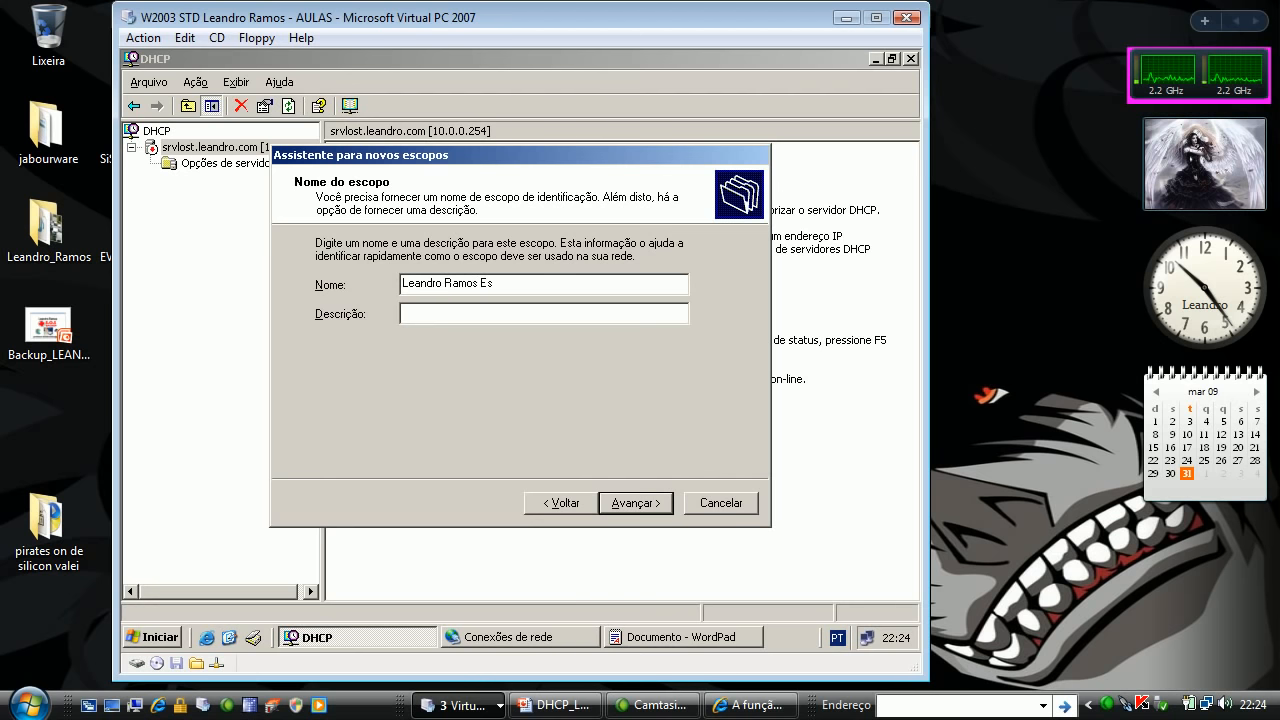
type("copo")
left_click(457, 312)
type("Escopo de Teste")
left_click(623, 503)
- Set the scope's address range from 10.0.0.100 to 10.0.0.150
type("10.0.0.100")
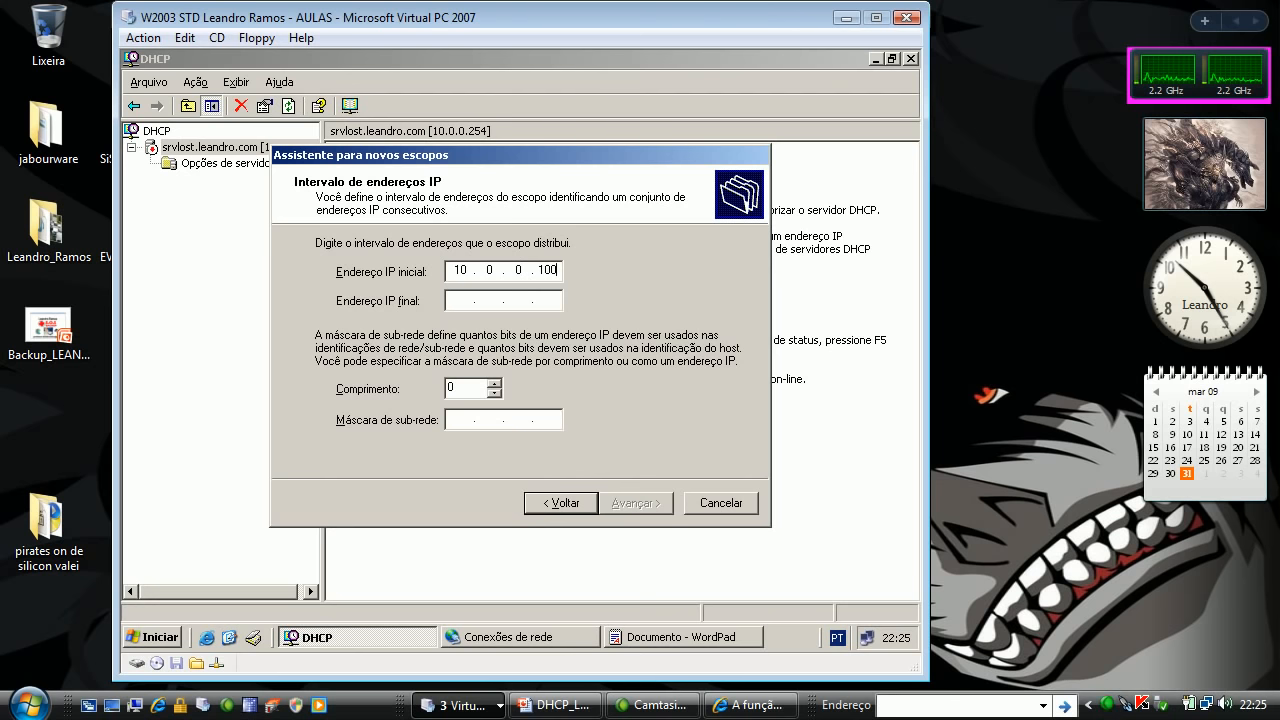
left_click(452, 301)
type("10 . 0 . 0 . 150")
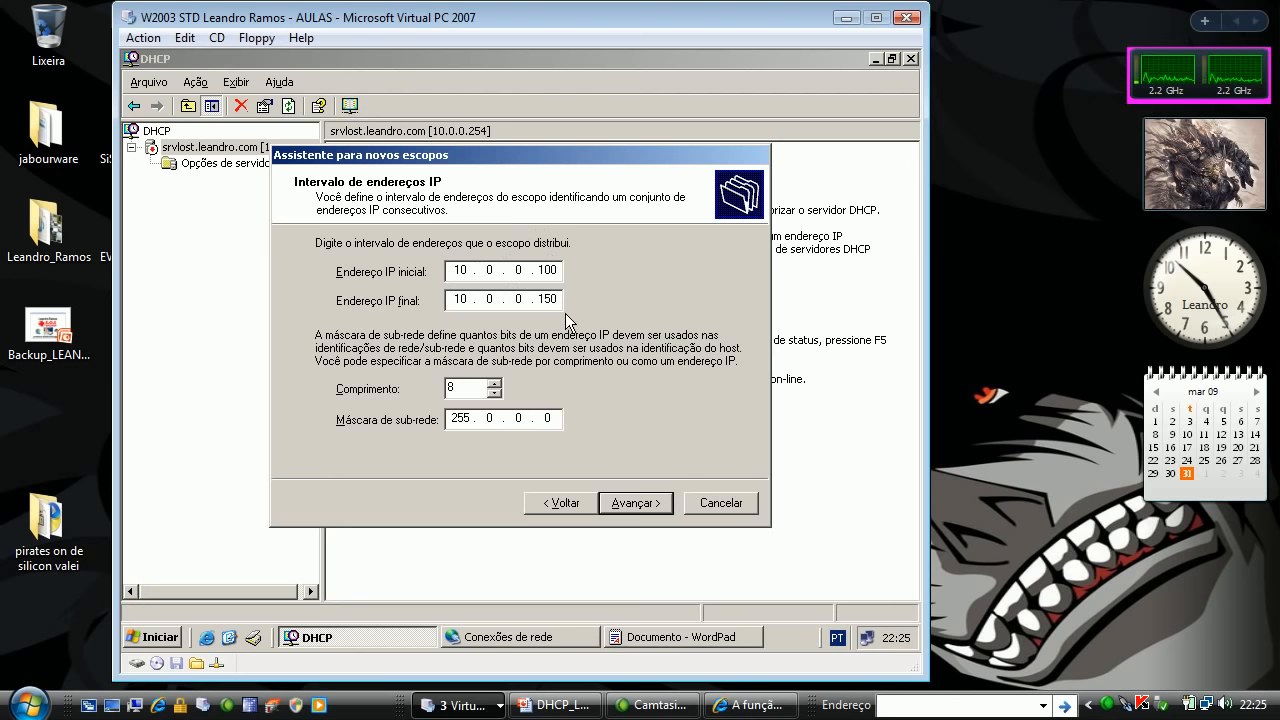
- Try longer subnet mask lengths for the scope and set the length back to 8
left_click(493, 384)
left_click(493, 384)
left_click(493, 384)
left_click(493, 384)
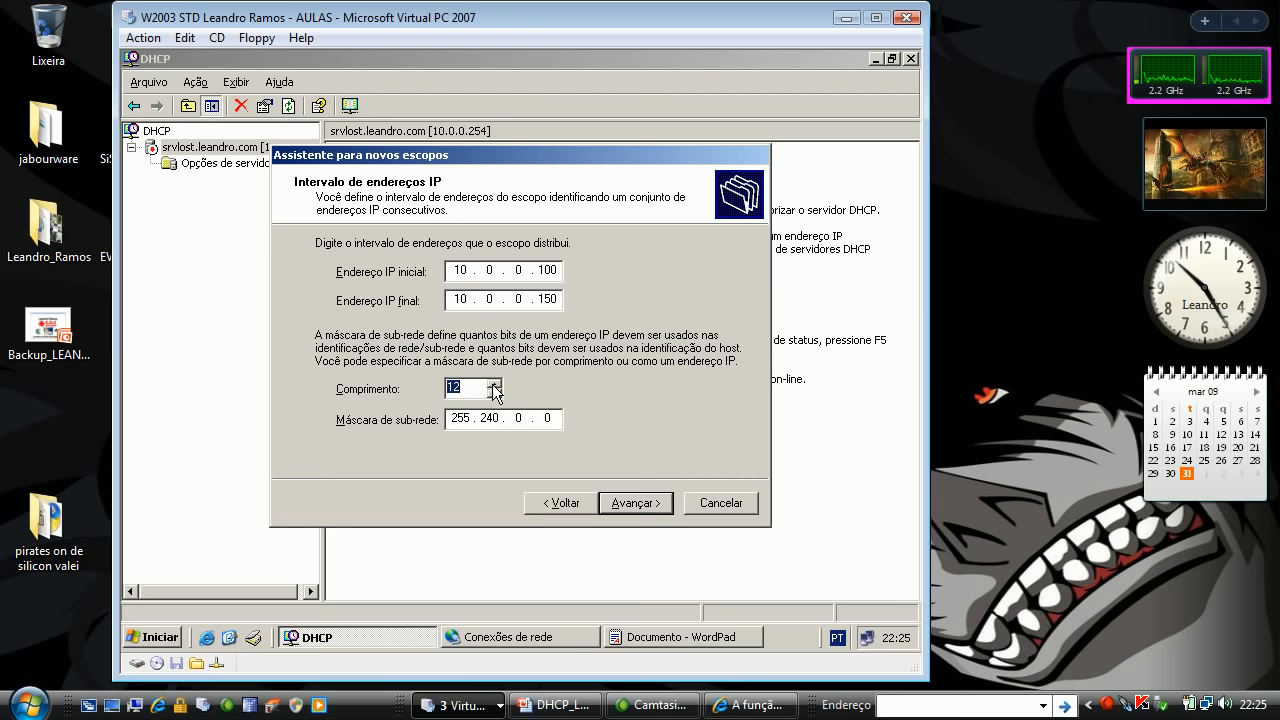
left_click(493, 384)
left_click(493, 384)
left_click(493, 384)
left_click(493, 384)
left_click(493, 384)
left_click(493, 384)
left_click(493, 384)
type("8")
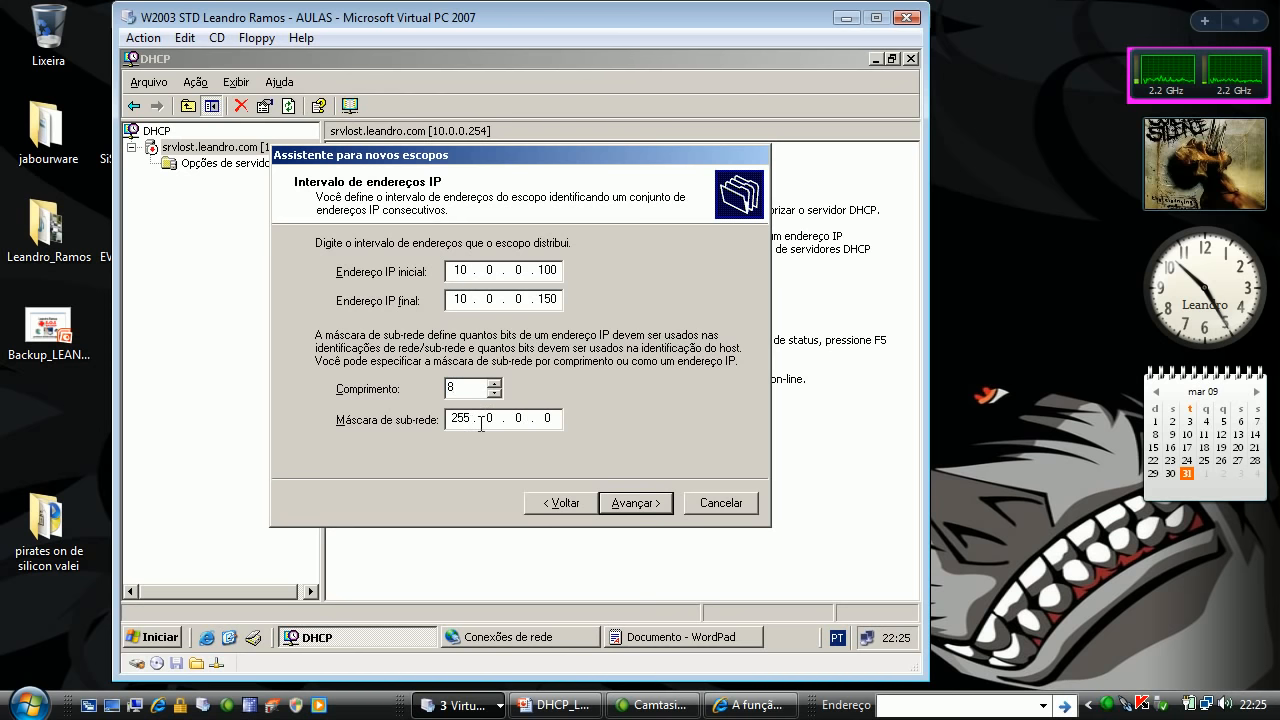
- Accept the address range and exclude the addresses 10.0.0.124 to 10.0.0.130 from distribution
left_click(628, 504)
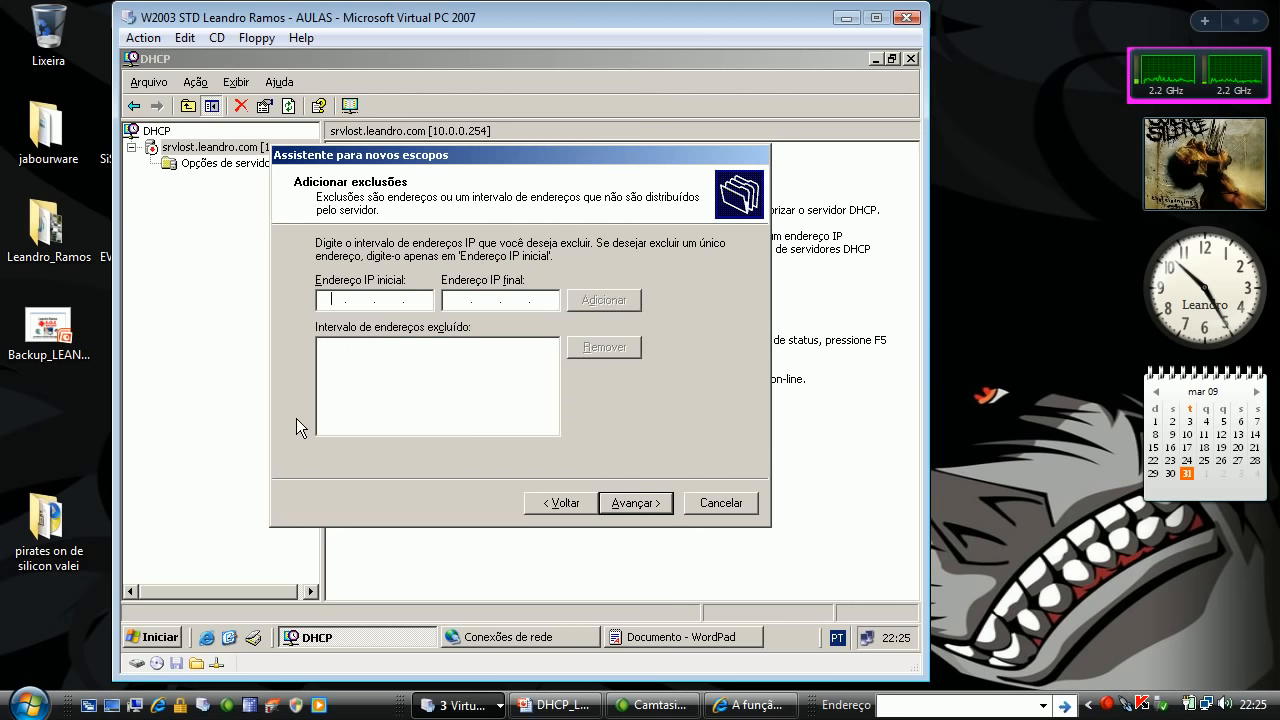
type("10.0.0.124")
key("Tab")
type("10.0.0.130")
left_click(604, 300)
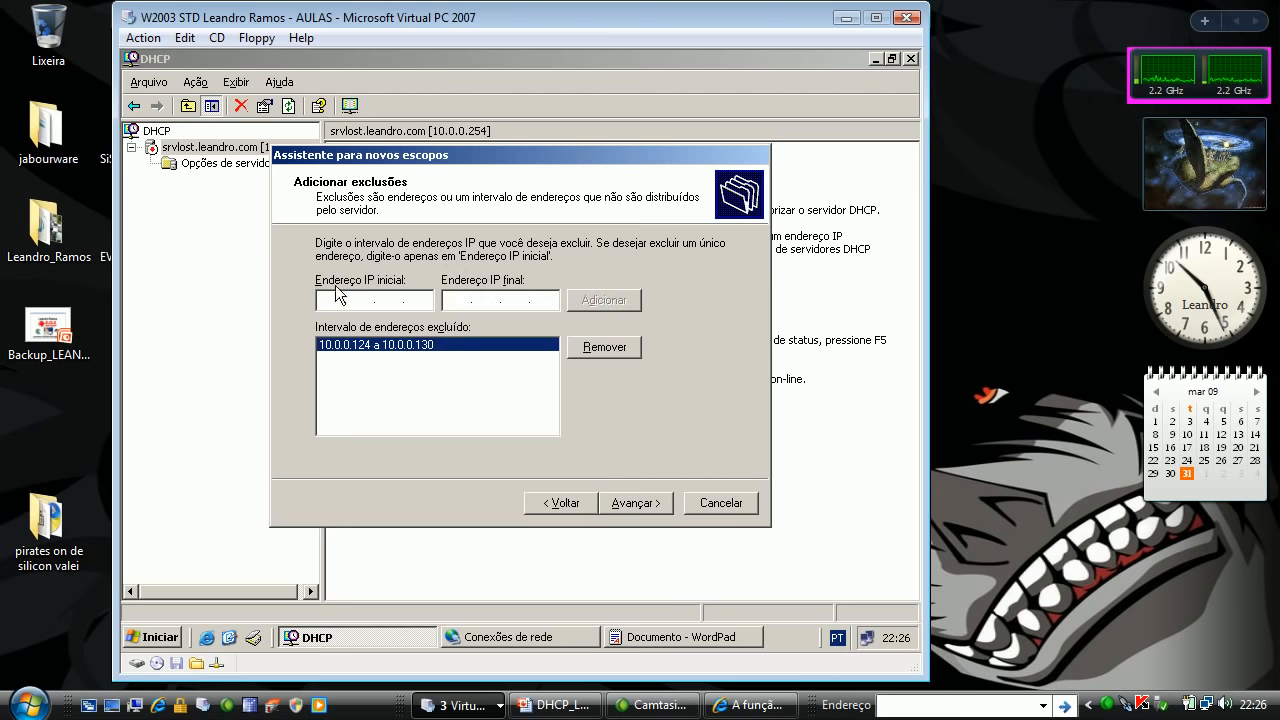
- Continue to the lease duration and limit it to 0 days and 4 hours
left_click(659, 507)
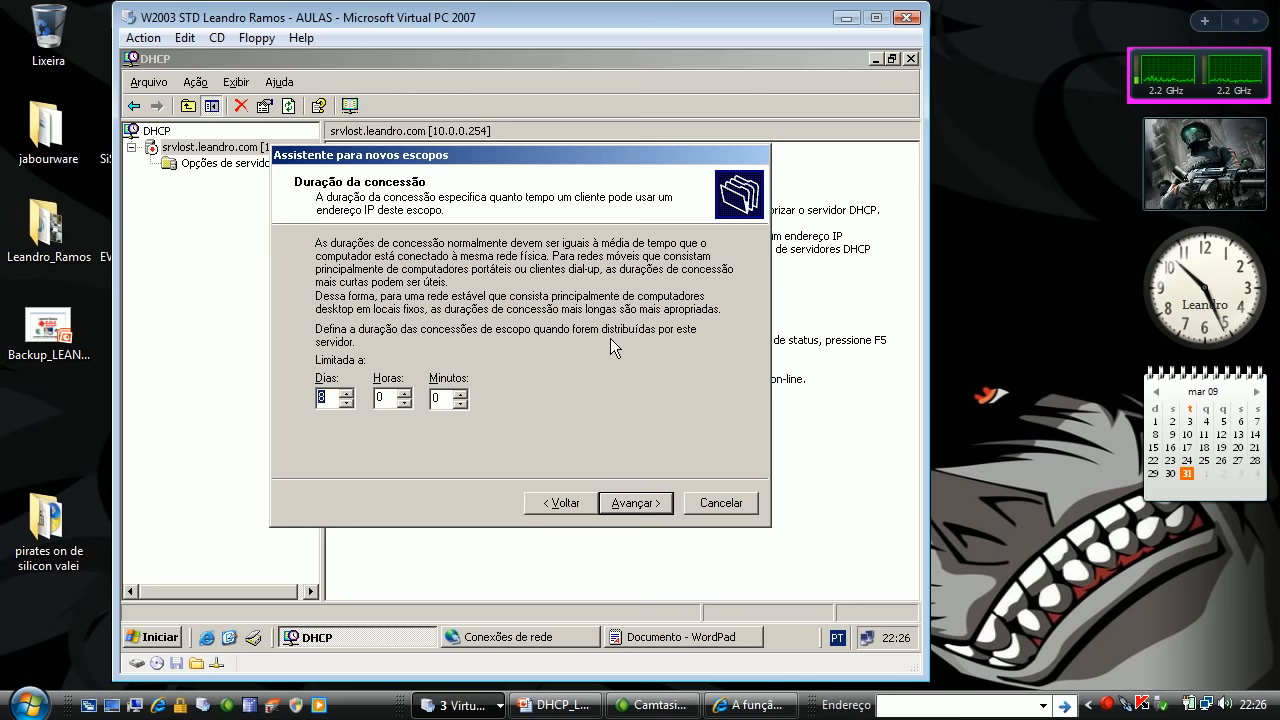
type("0")
key("Tab")
type("4")
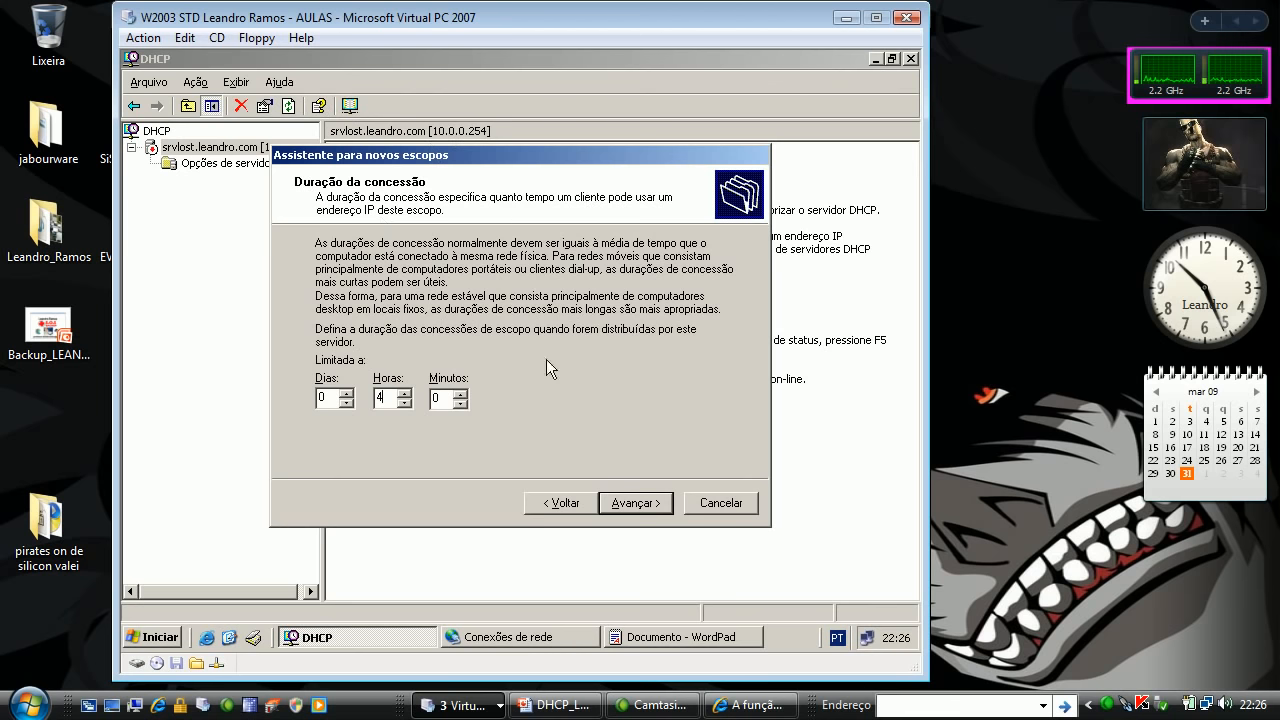
left_click(652, 505)
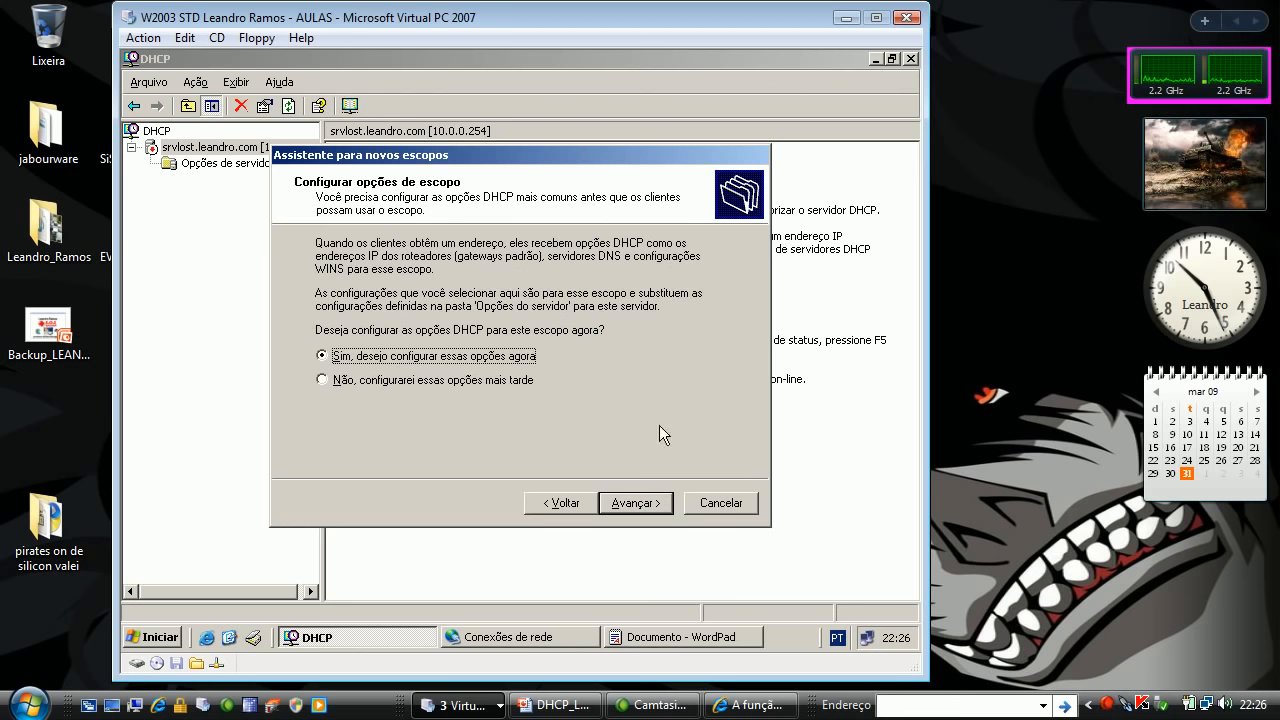
- Choose to configure the scope options now and add 10.0.0.1 as the default gateway
key("Return")
type("10.0.0.1")
key("Return")
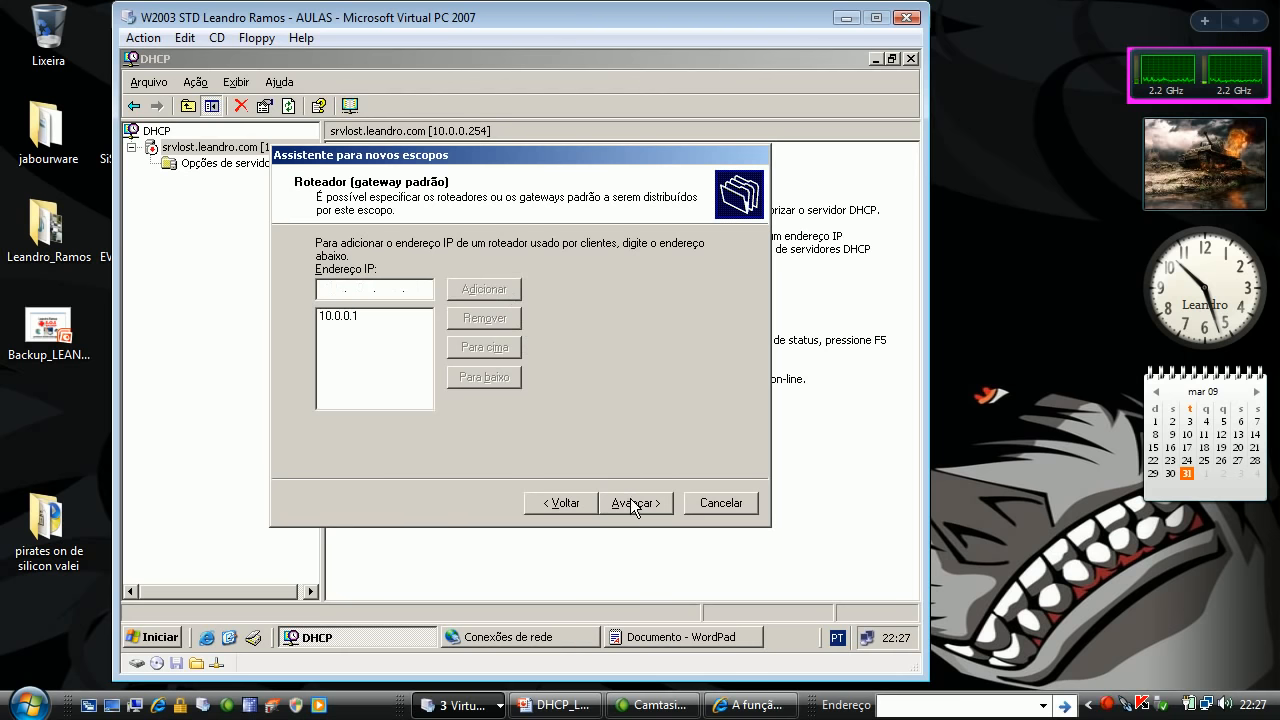
left_click(636, 503)
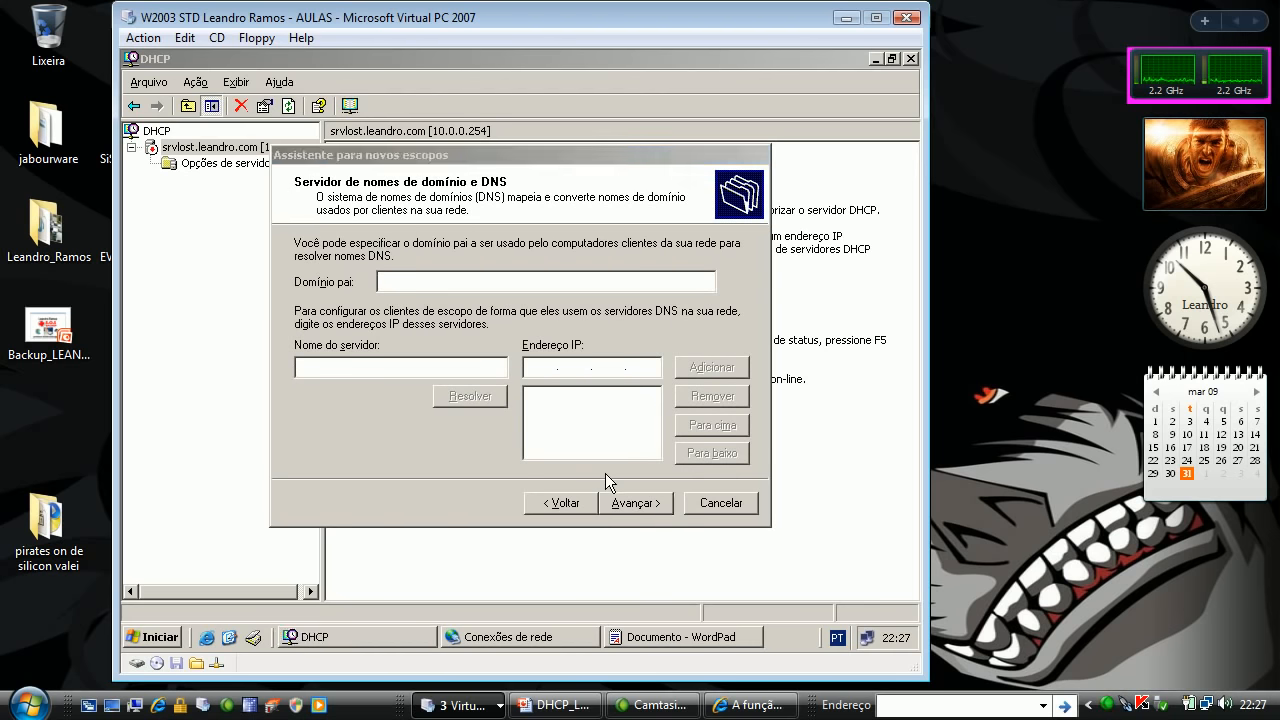
- Set the parent domain to the server's own domain, resolve srvlost and add its address 10.0.0.254 as the DNS server
left_click(420, 281)
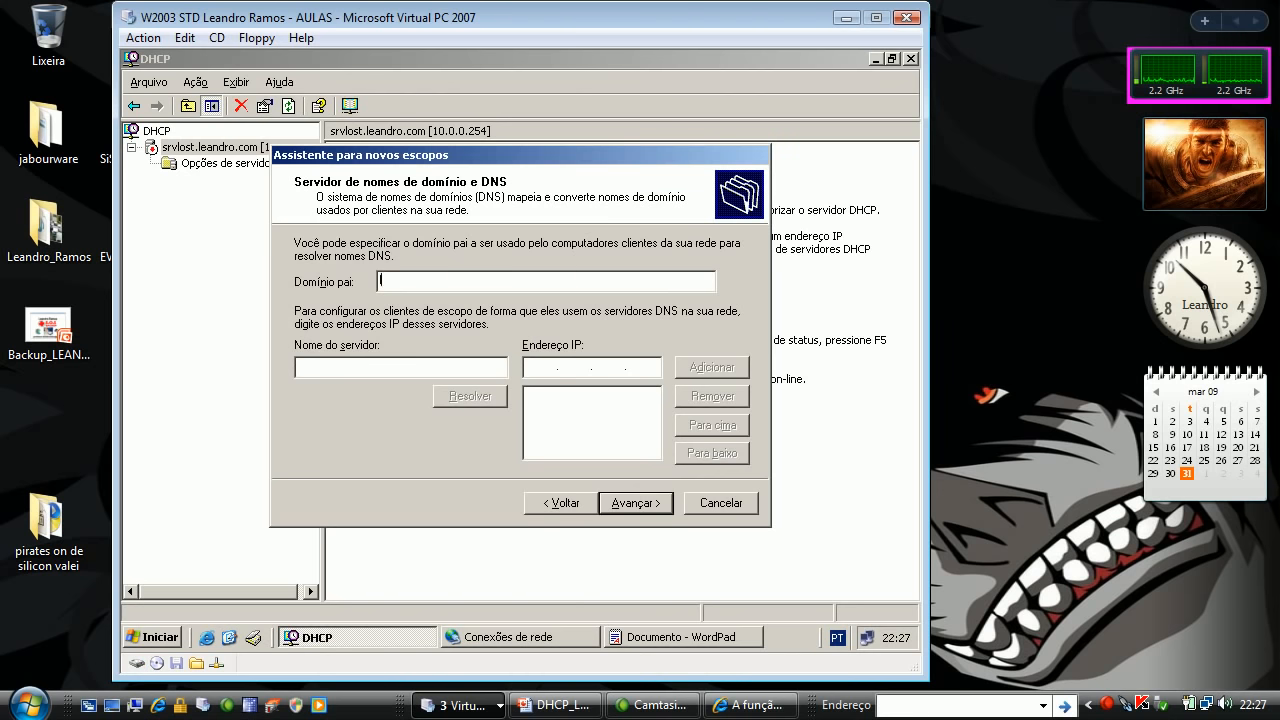
type("leandro.com")
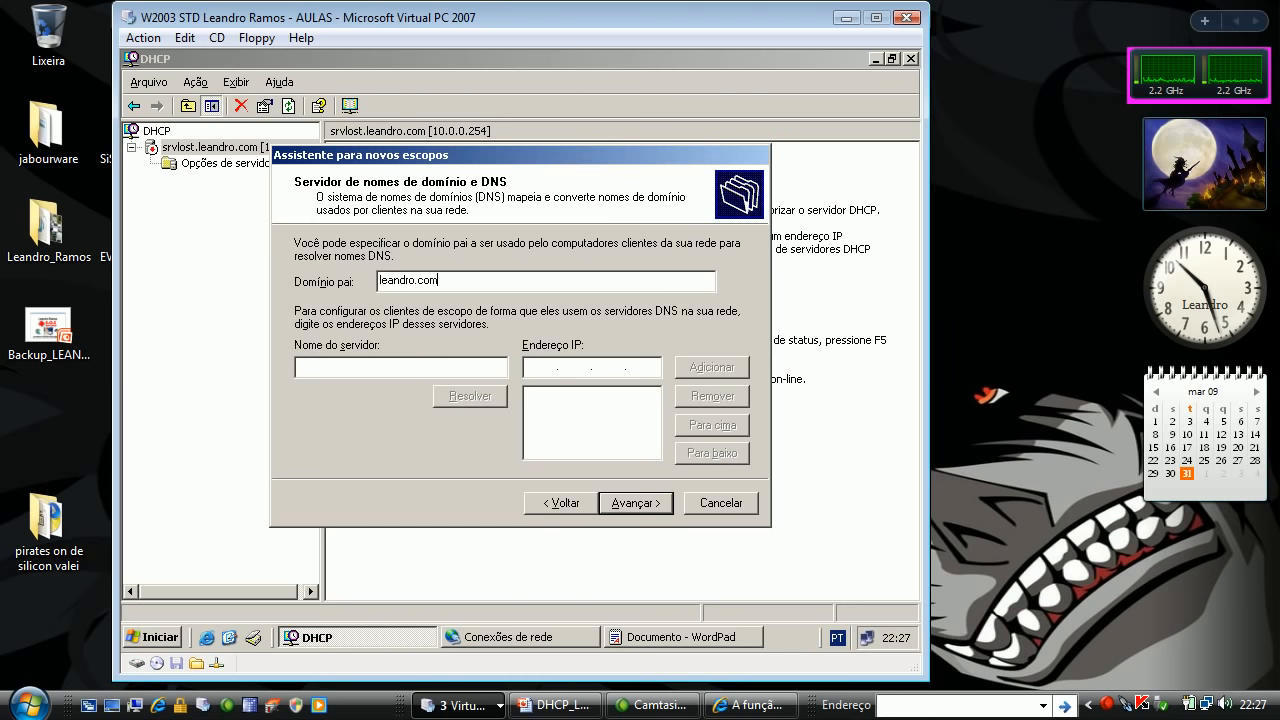
left_click(305, 366)
type("srvlost")
left_click(484, 394)
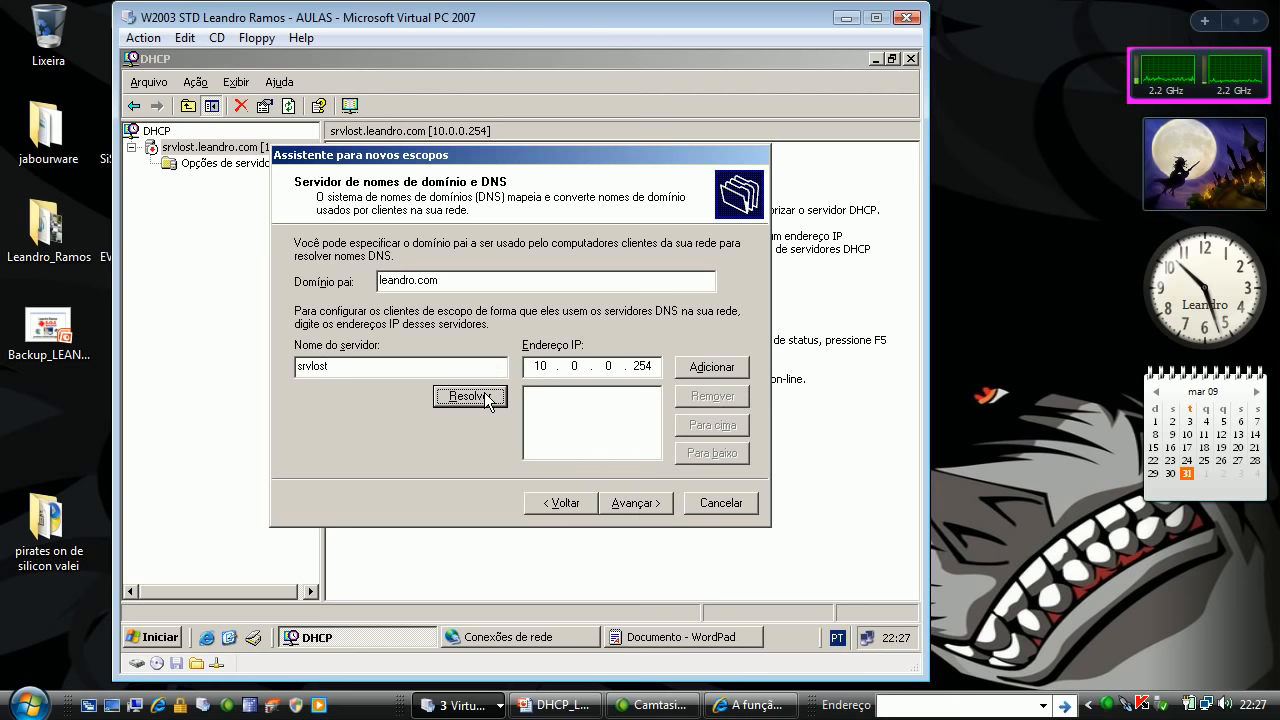
left_click(706, 368)
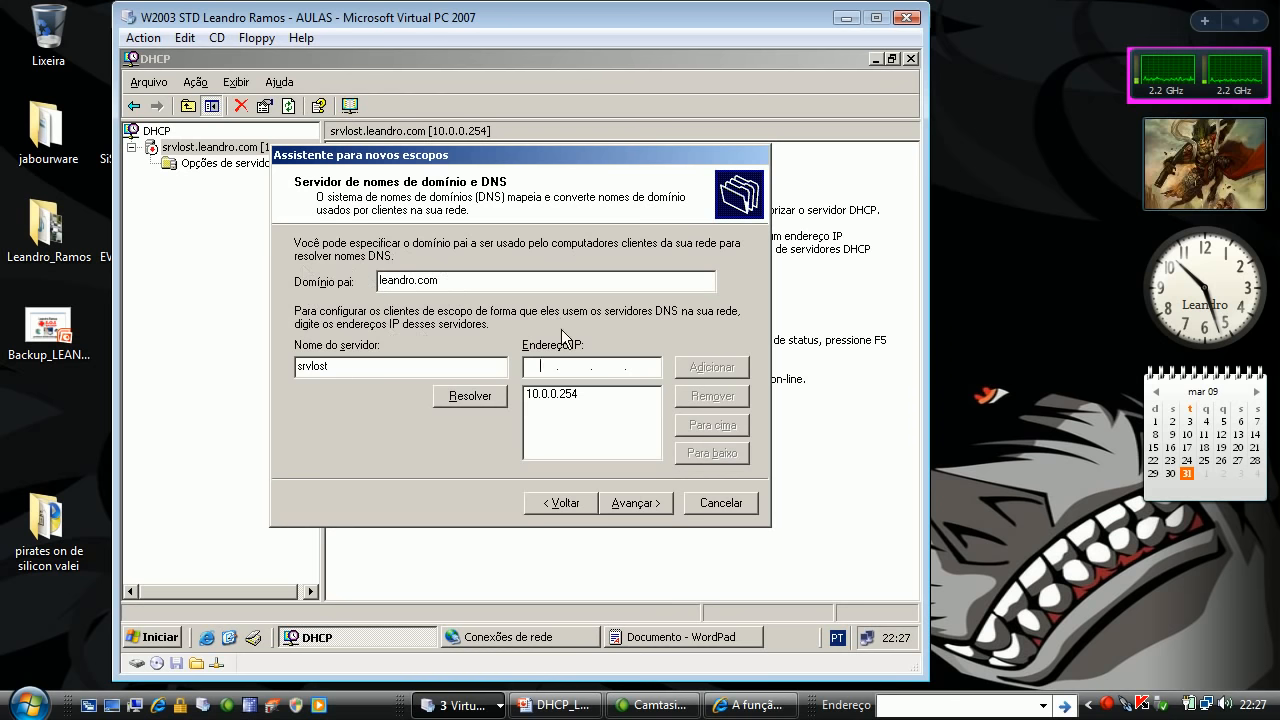
- Continue to the WINS servers and enter srvlost as the server name
left_click(636, 502)
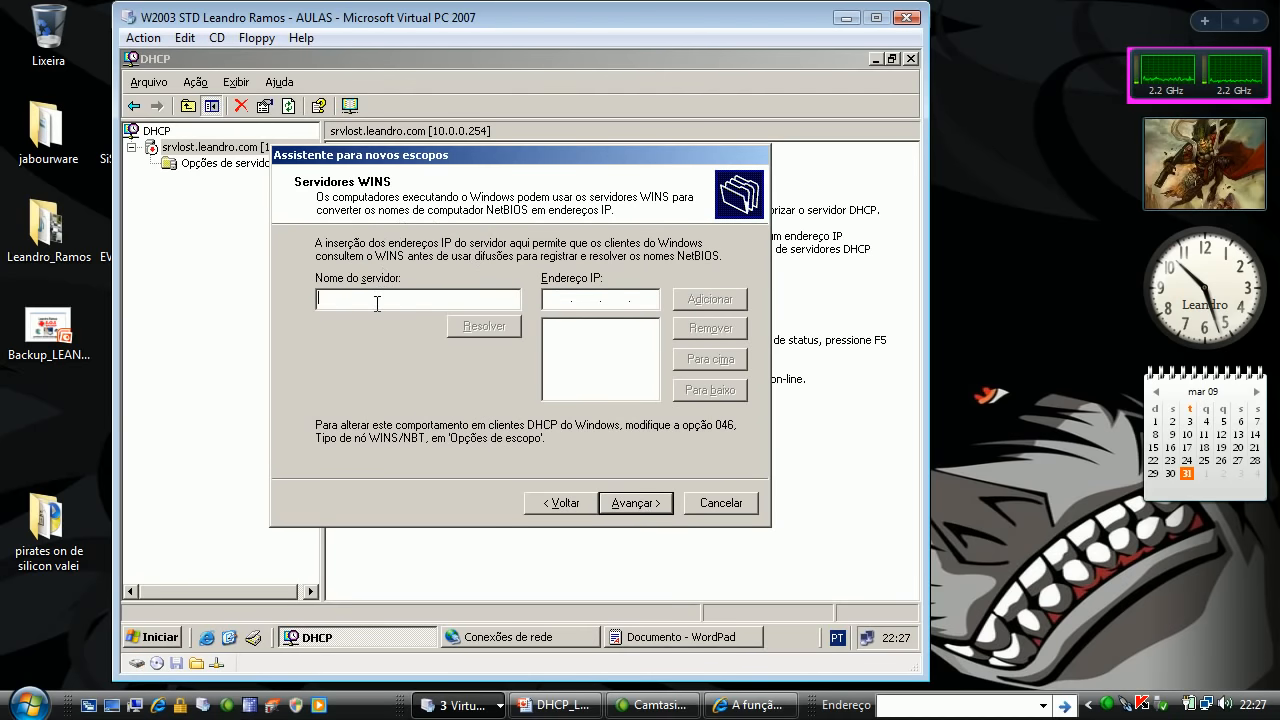
type("srvlost")
- Check the server's name by running hostname in a command prompt, and close the prompt
left_click(145, 636)
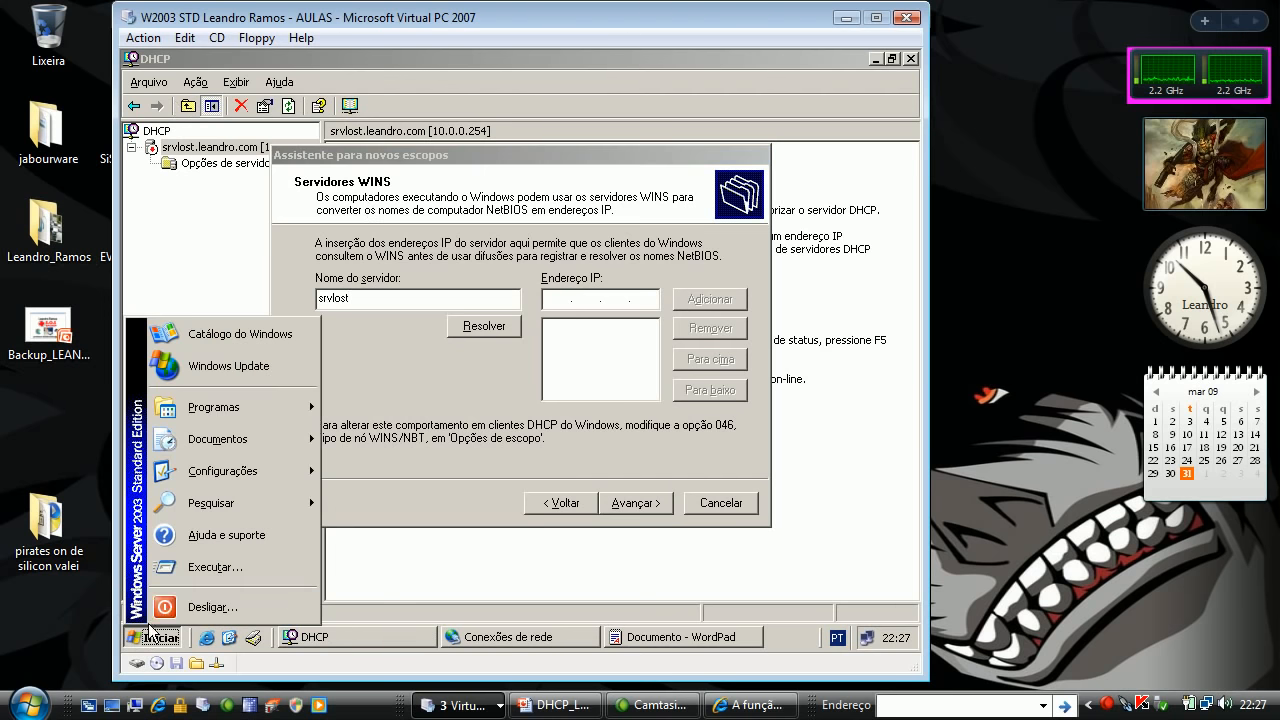
left_click(185, 567)
type("cmd")
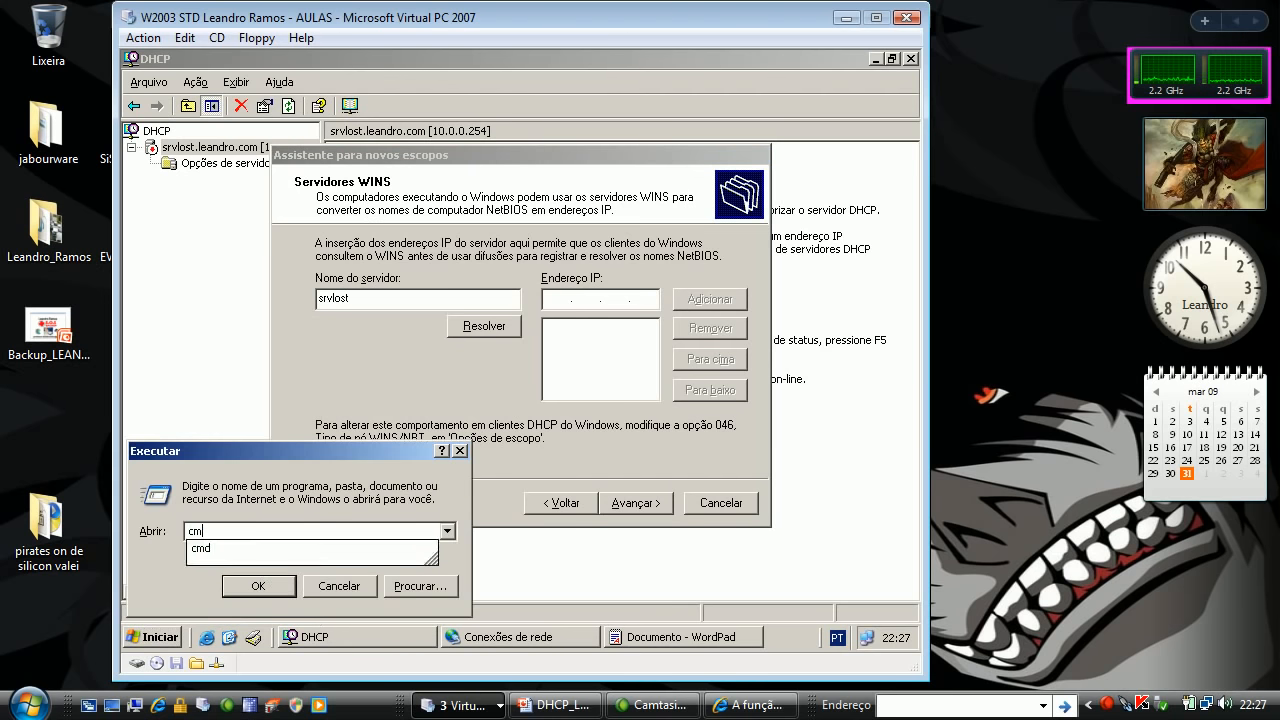
key("Return")
type("hostname")
key("Return")
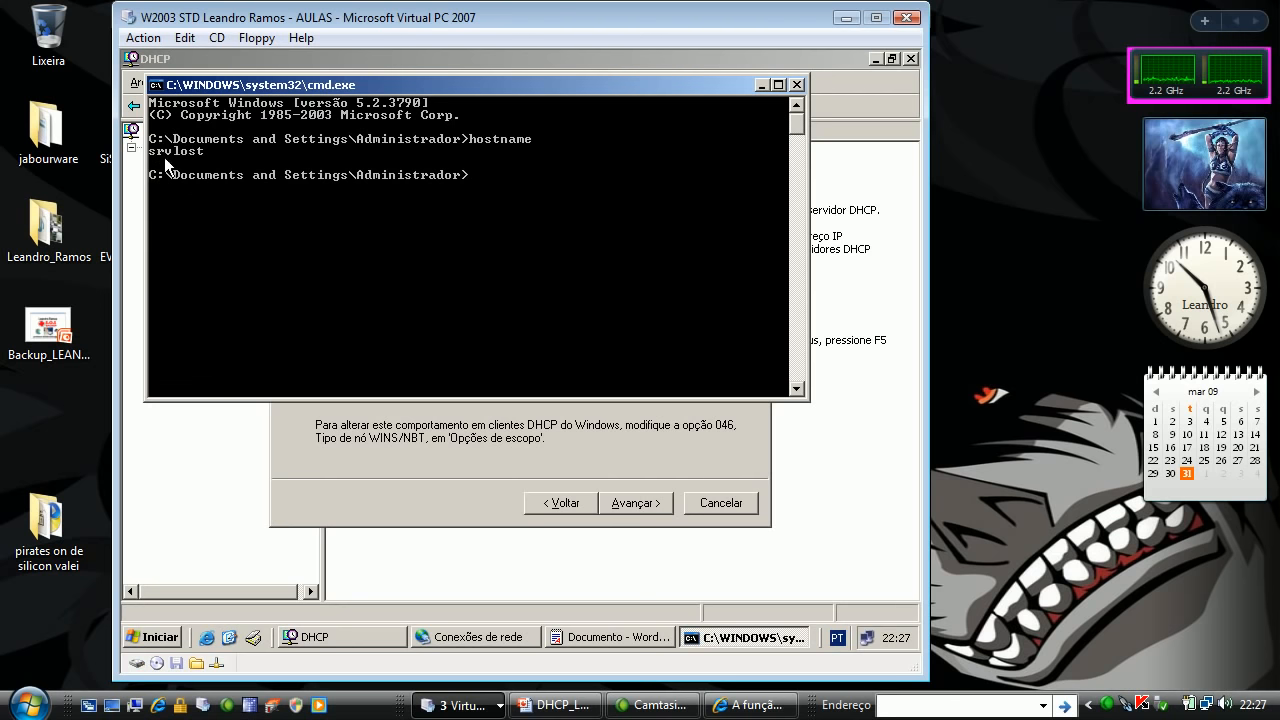
left_click(797, 86)
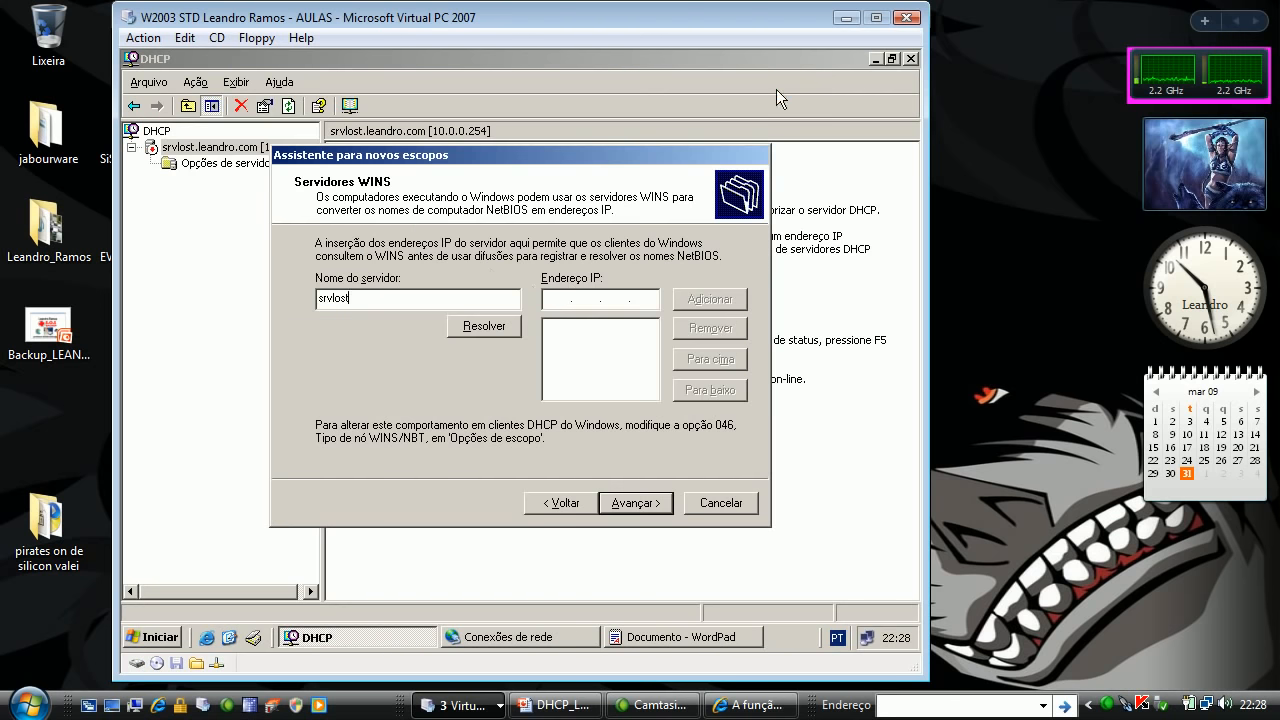
- Resolve srvlost, add its address 10.0.0.254 as the WINS server, and continue to the scope activation
left_click(505, 325)
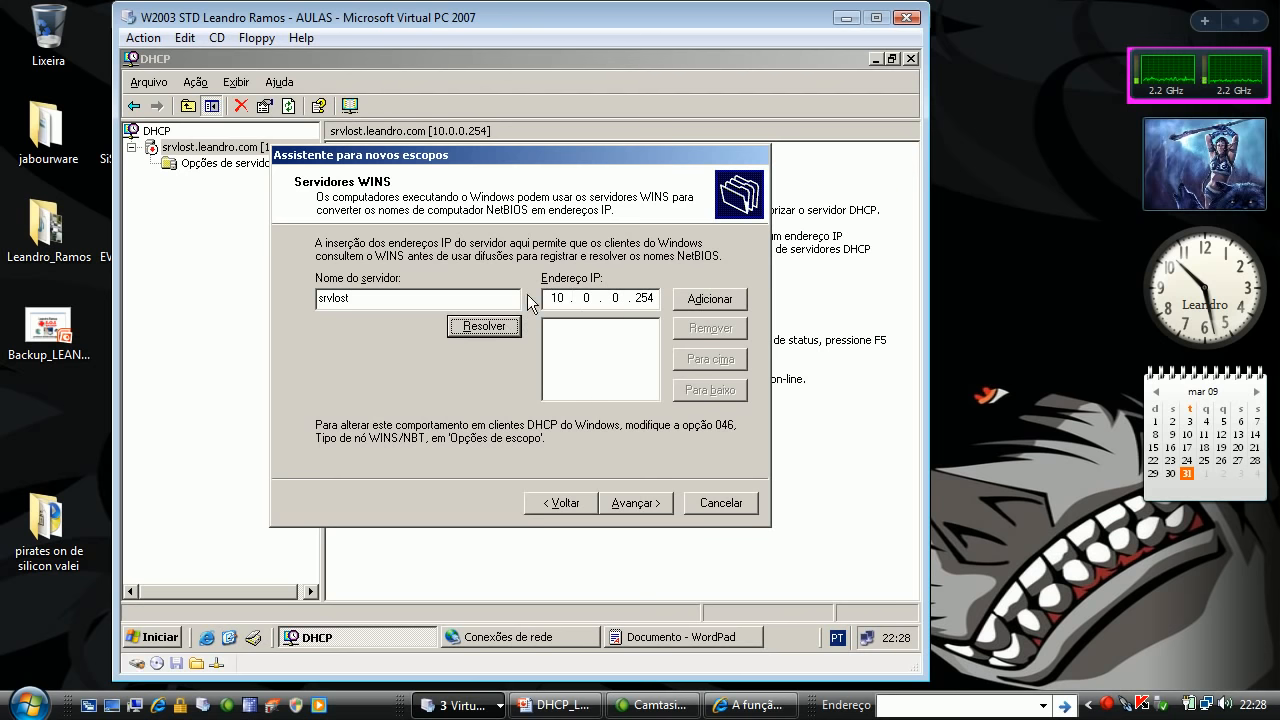
left_click(733, 301)
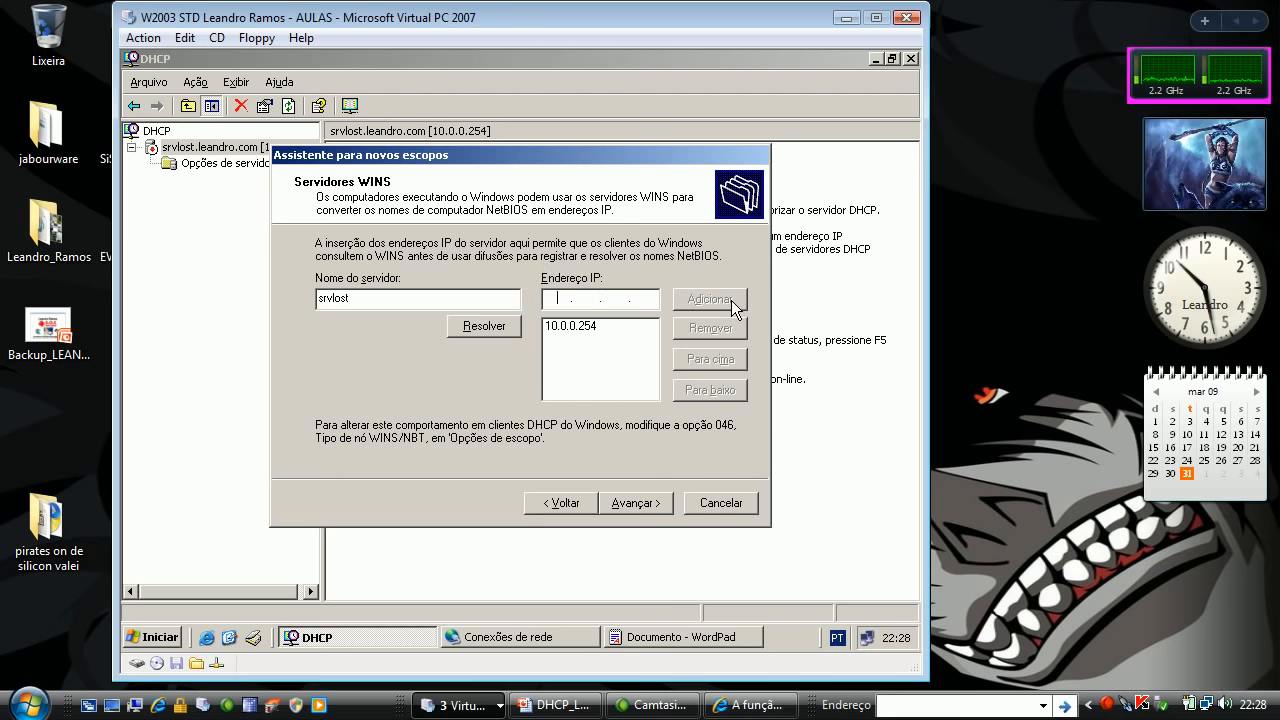
left_click(641, 507)
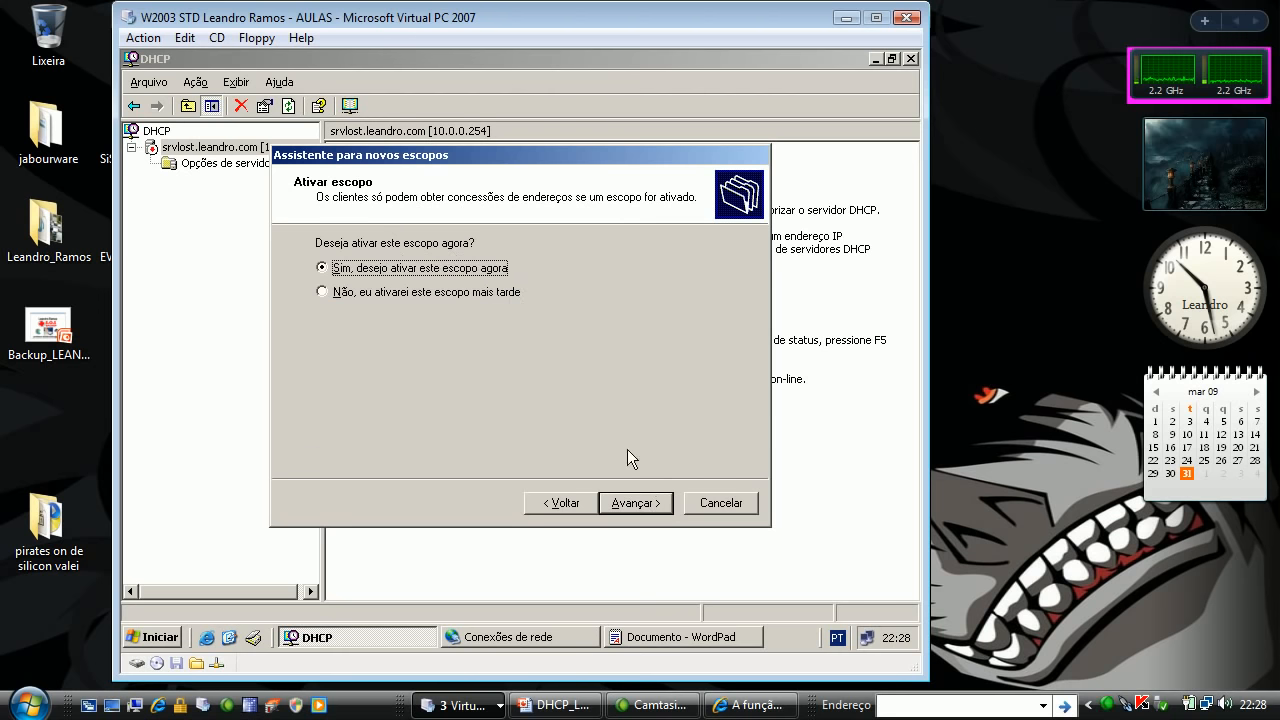
- Finish the new scope with immediate activation and authorize the DHCP server in Active Directory
left_click(650, 501)
left_click(645, 502)
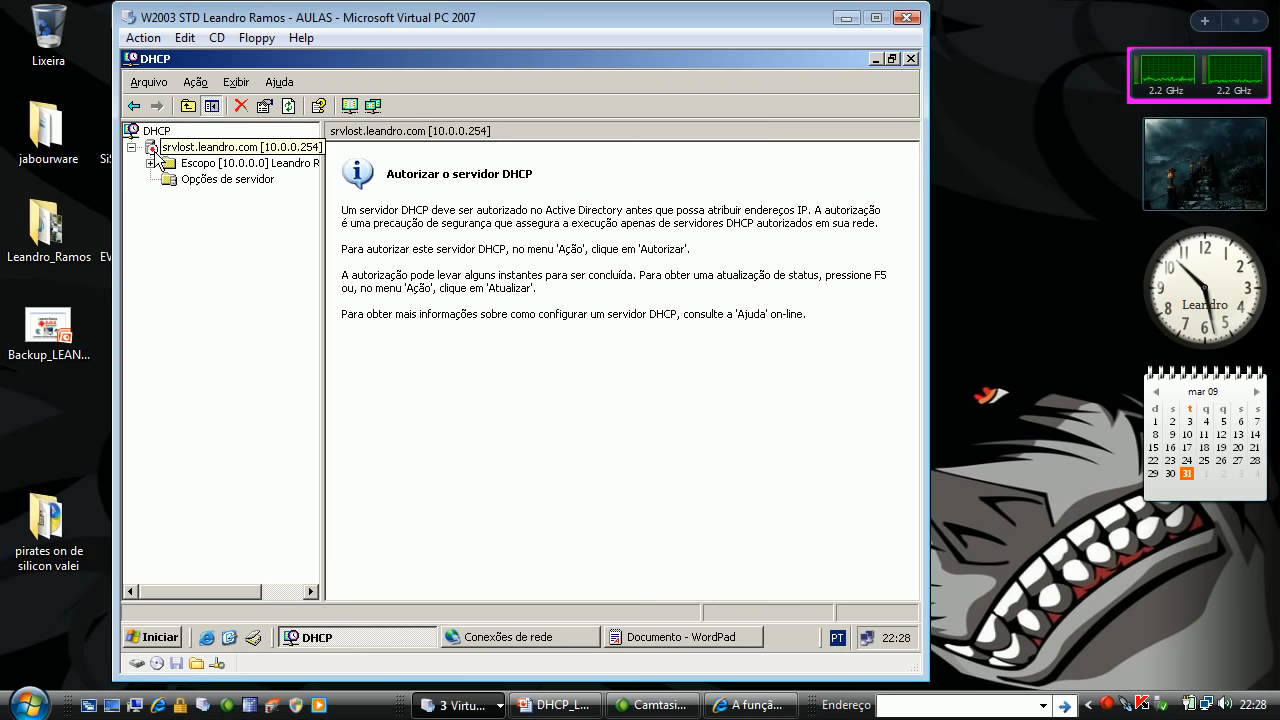
right_click(199, 148)
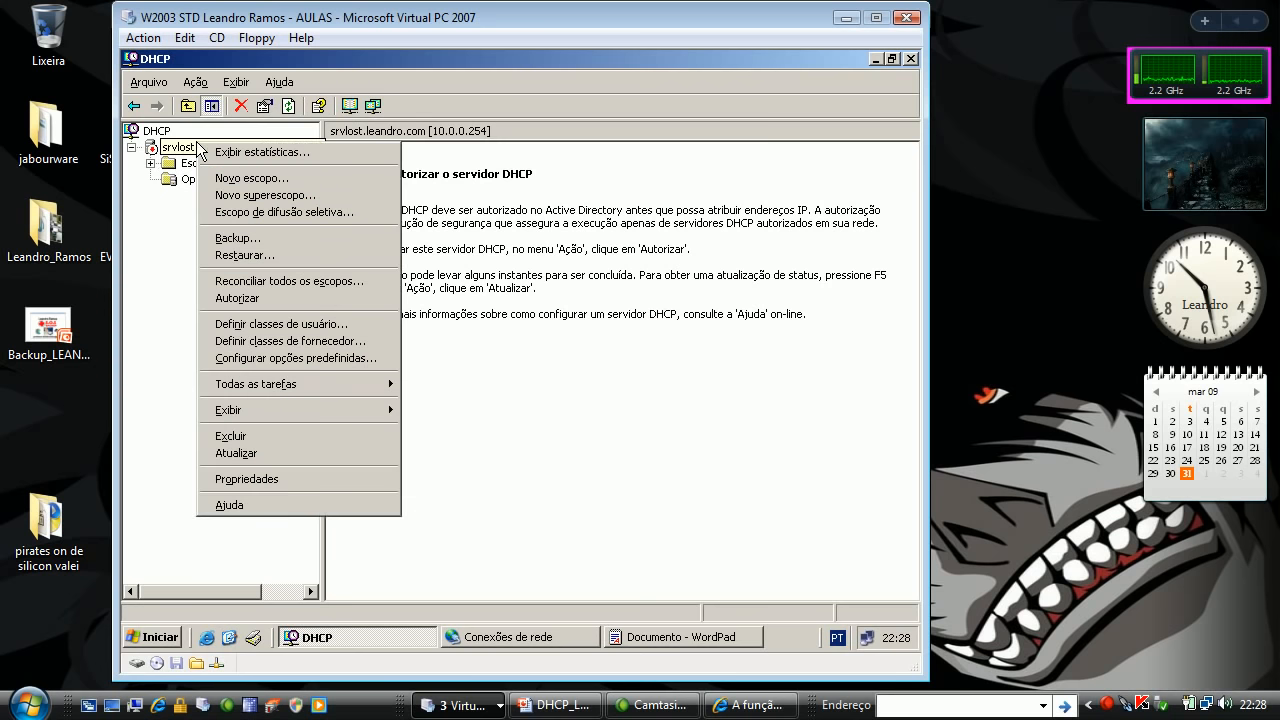
left_click(254, 300)
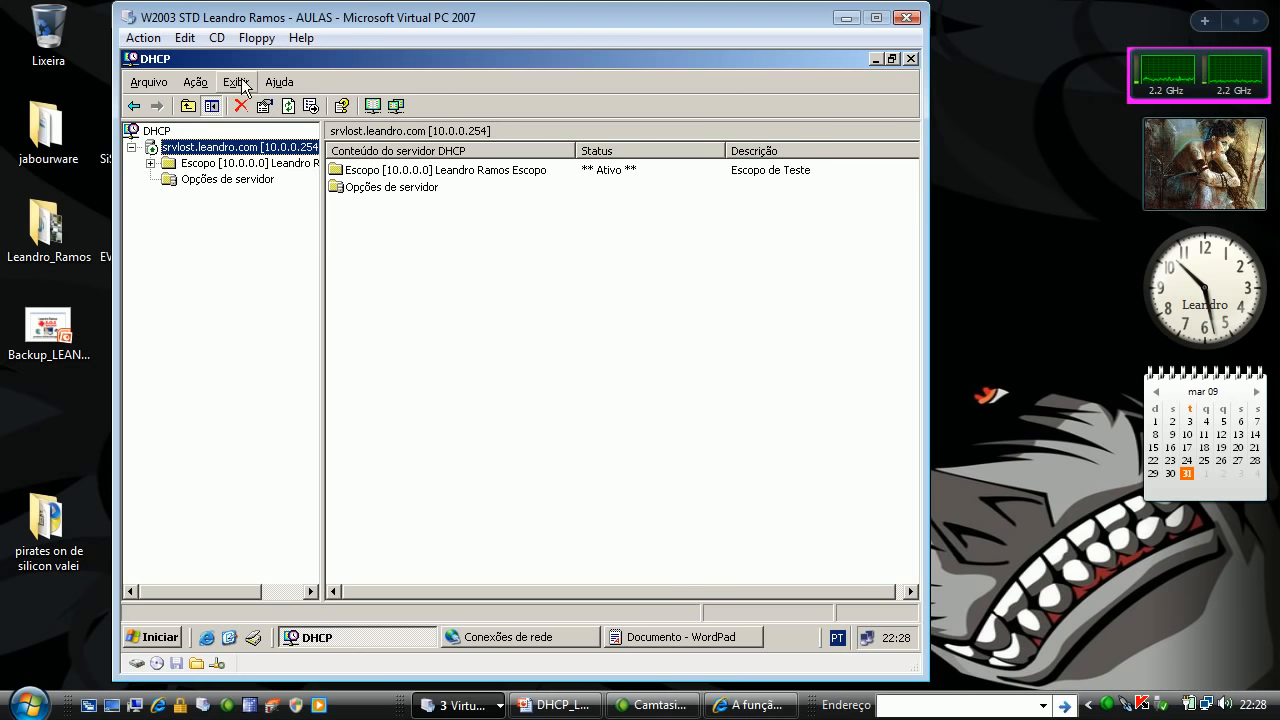
- Examine the new scope's address pool and scope options, and minimize the DHCP console
left_click(213, 170)
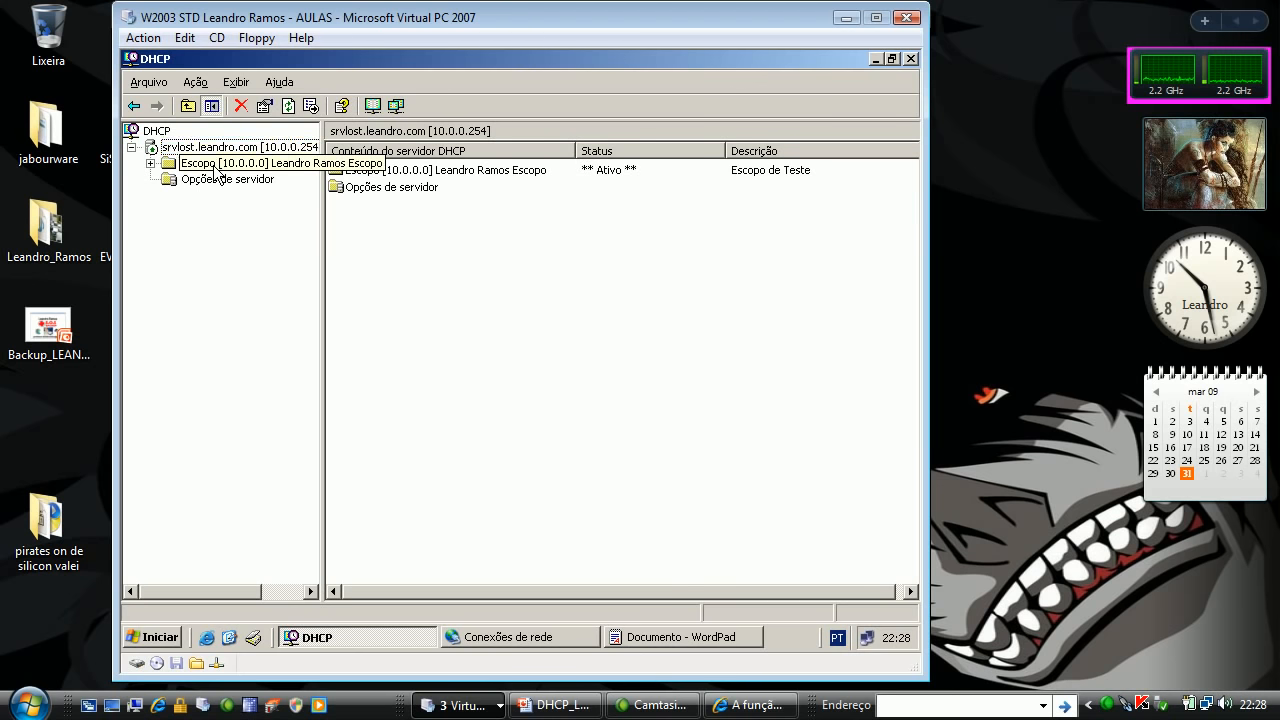
left_click(433, 173)
double_click(433, 174)
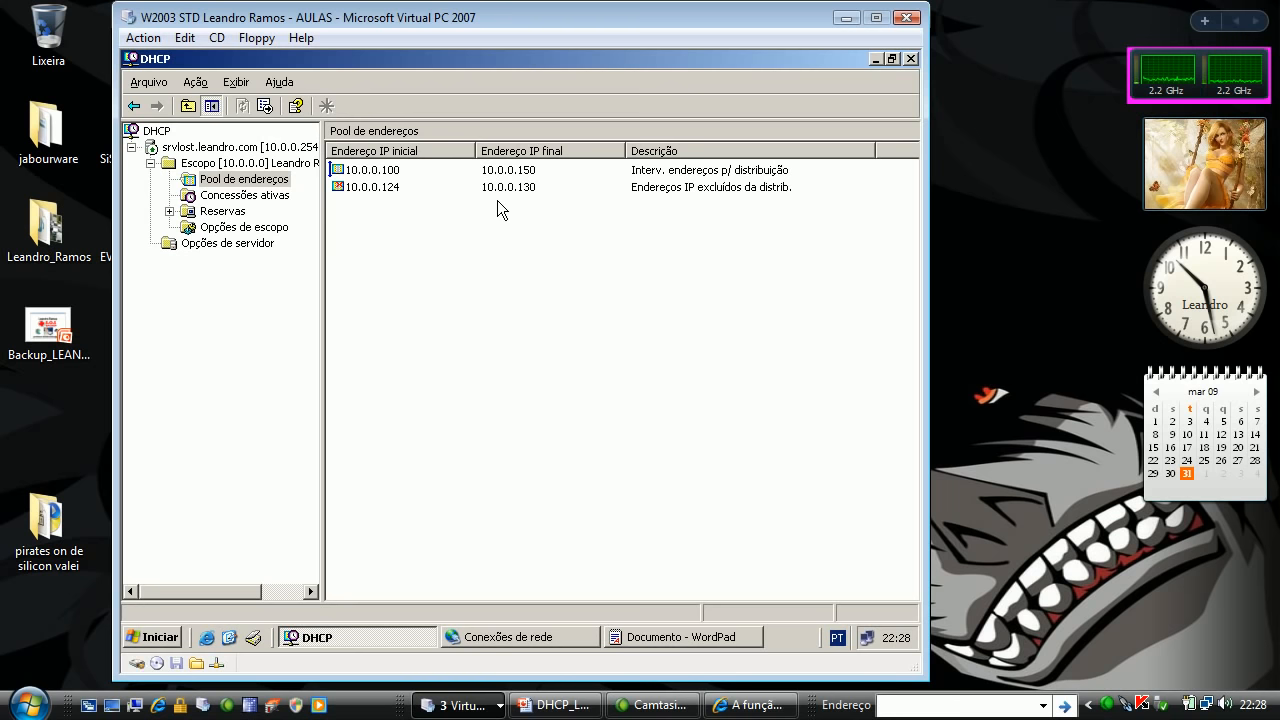
left_click(244, 227)
left_click(423, 221)
left_click(423, 169)
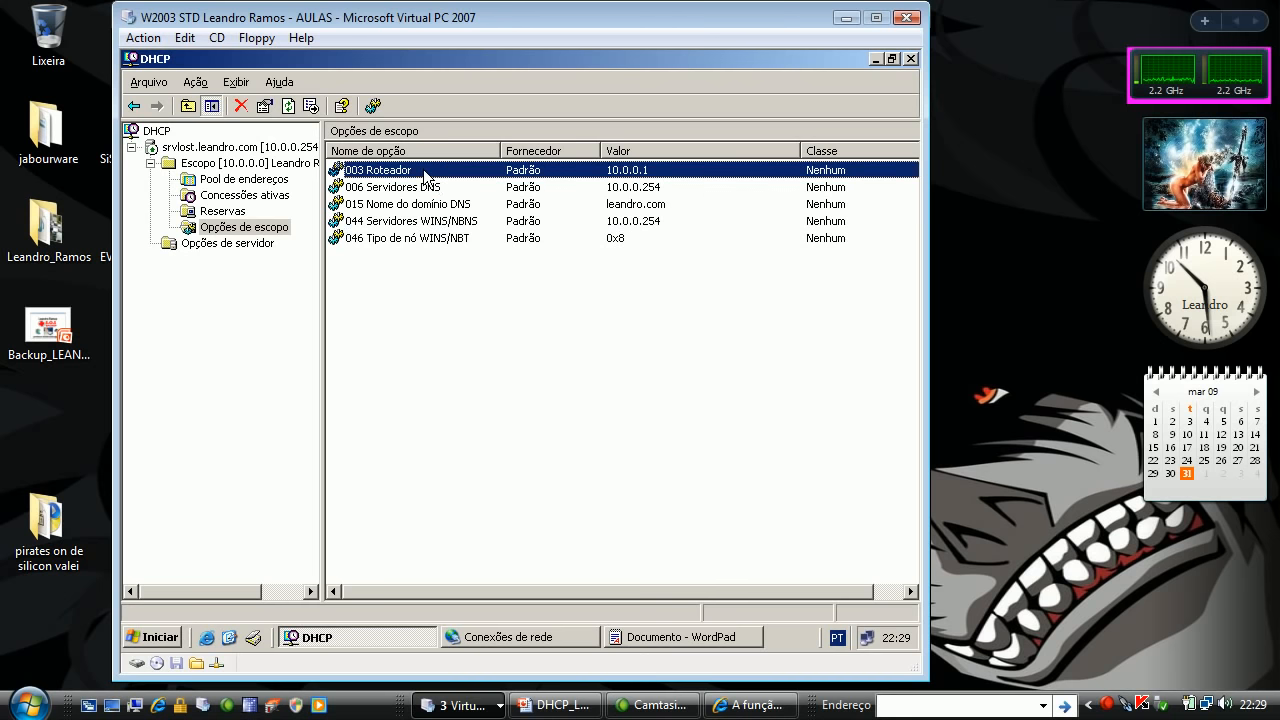
left_click(571, 203)
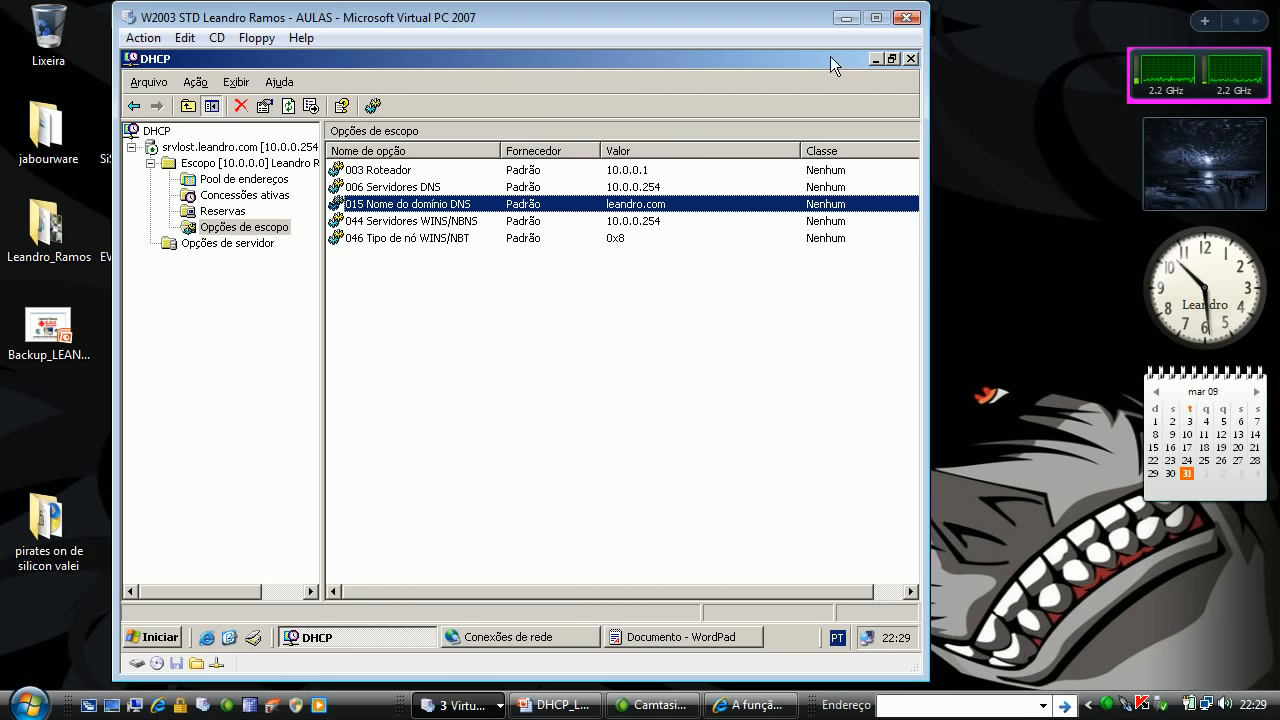
left_click(875, 59)
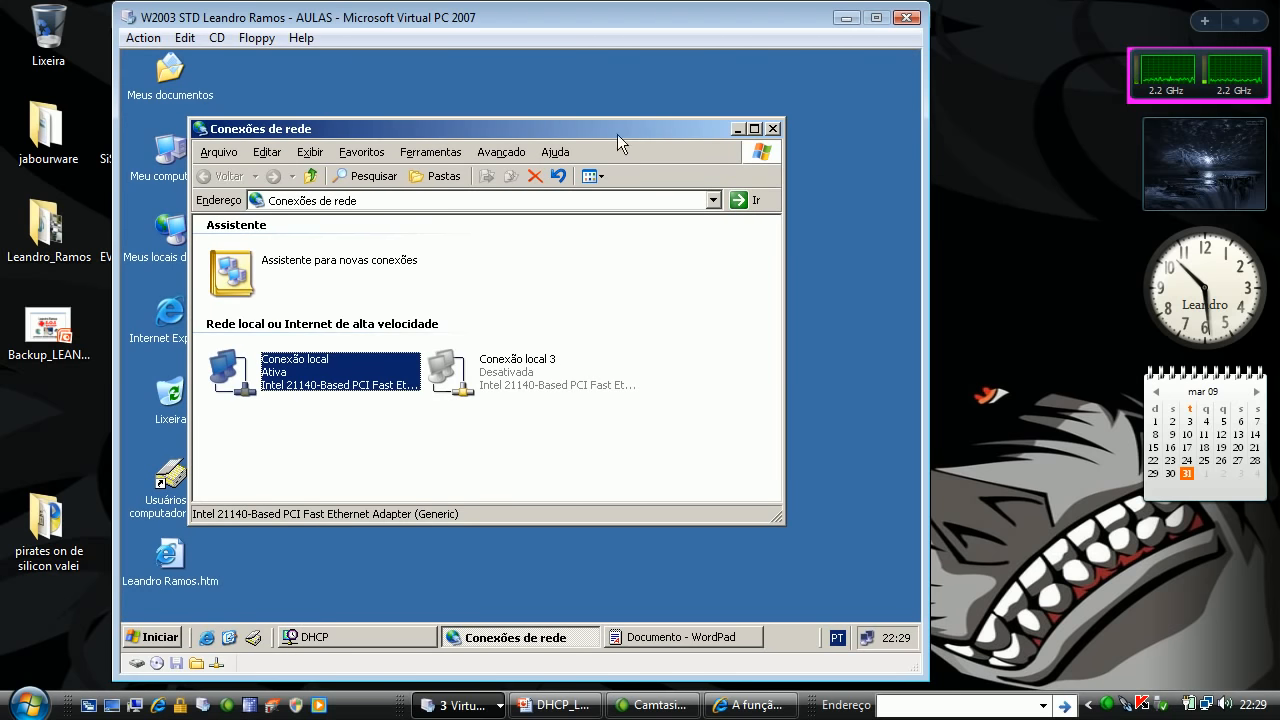
- Switch to the Windows XP SP3 virtual machine and check its current IP configuration with ipconfig /all in a command prompt
left_click(846, 18)
left_click(460, 705)
left_click(488, 649)
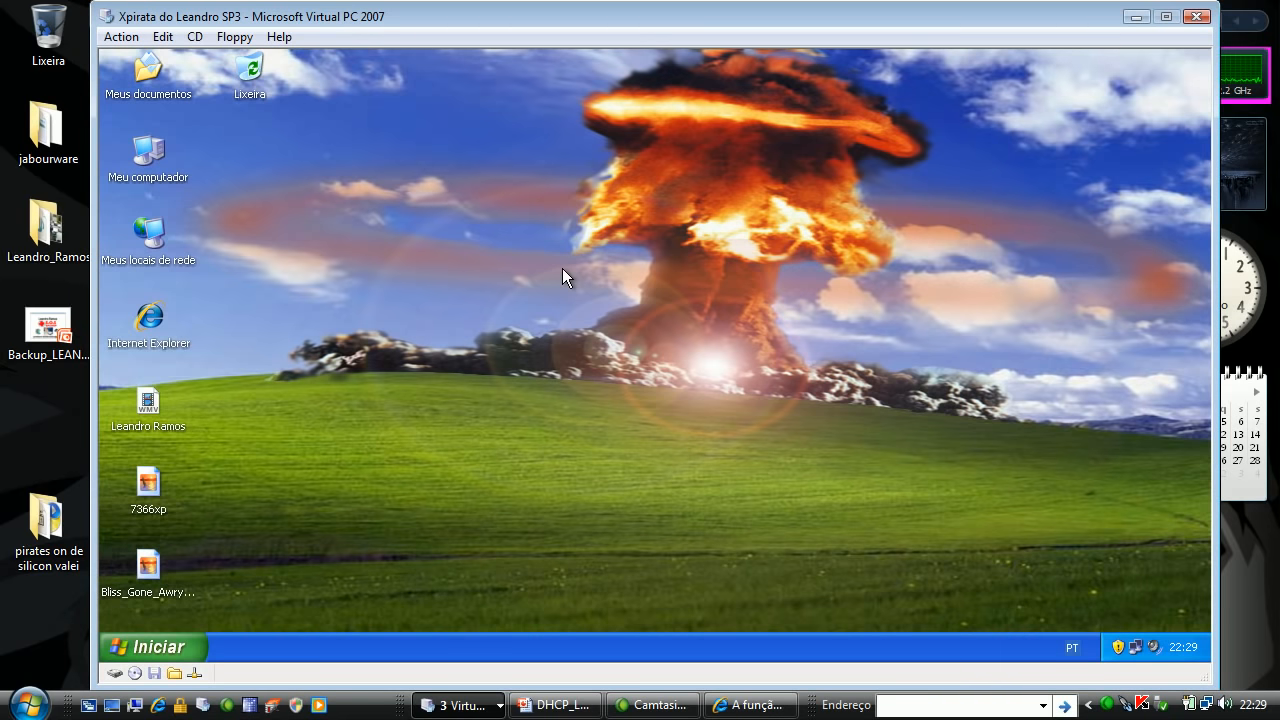
left_click(165, 645)
left_click(290, 574)
type("cmd")
key("Return")
type("ipconfig /all")
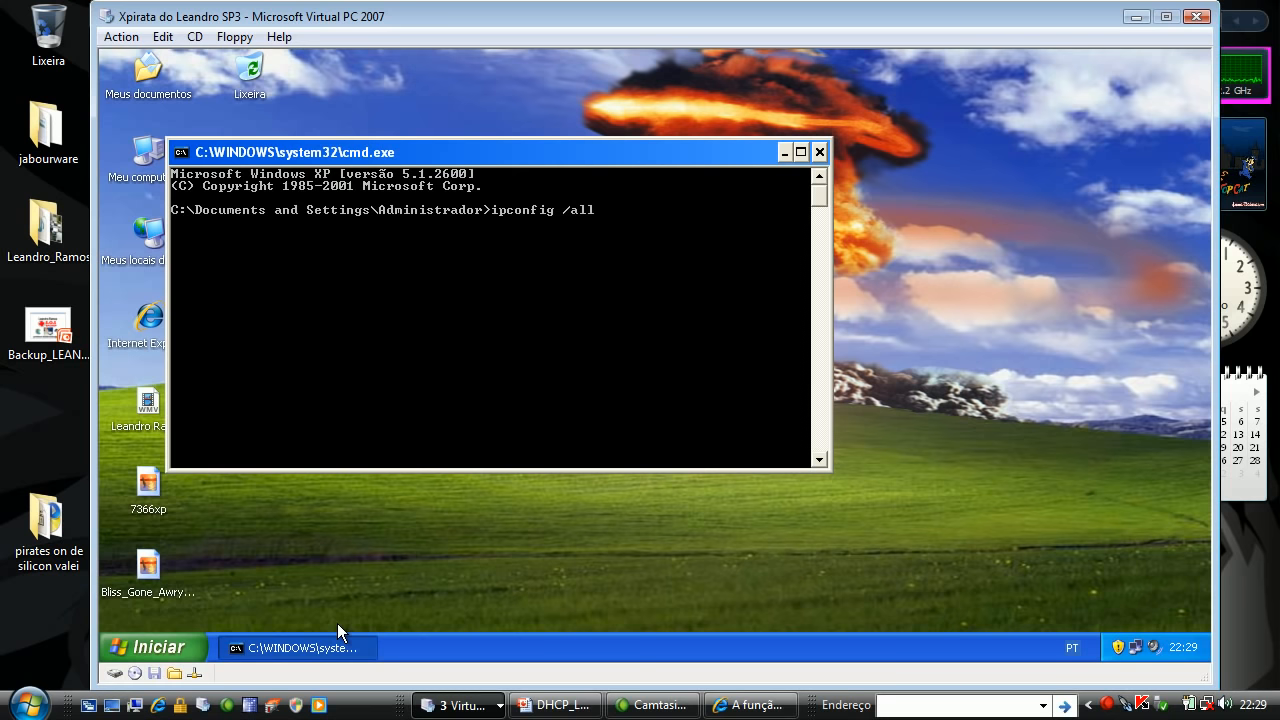
key("Return")
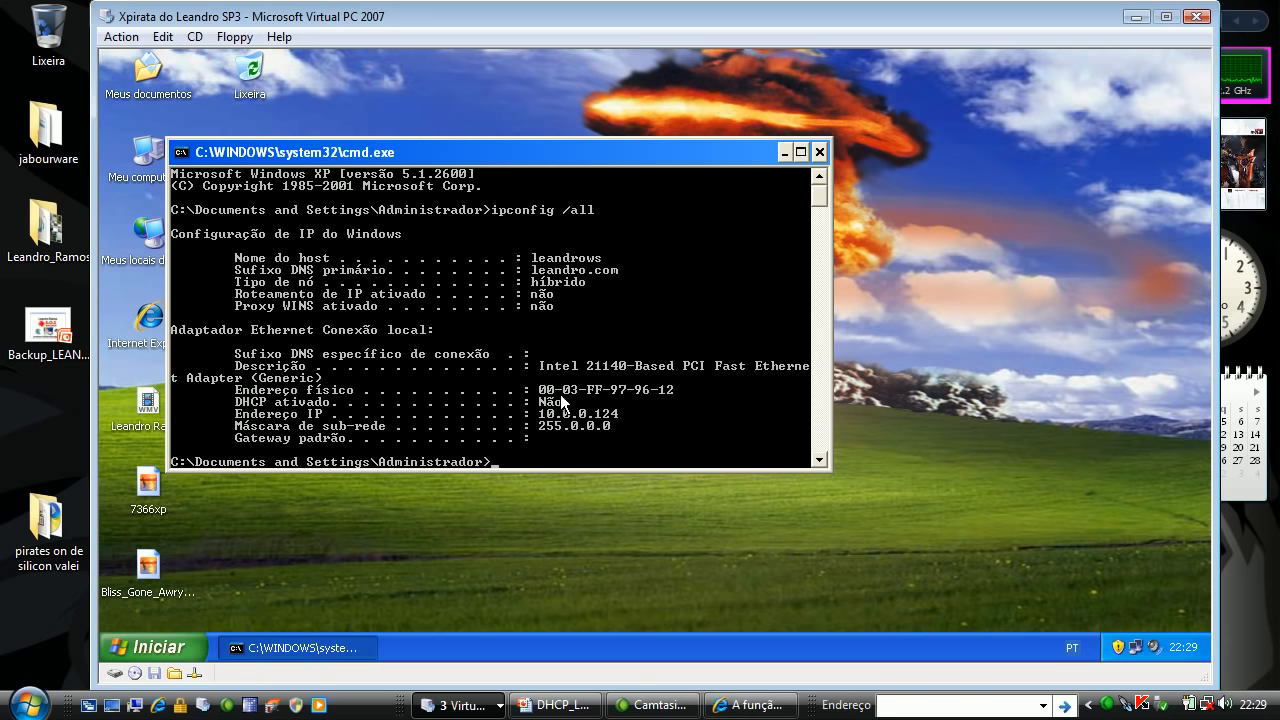
left_click(819, 152)
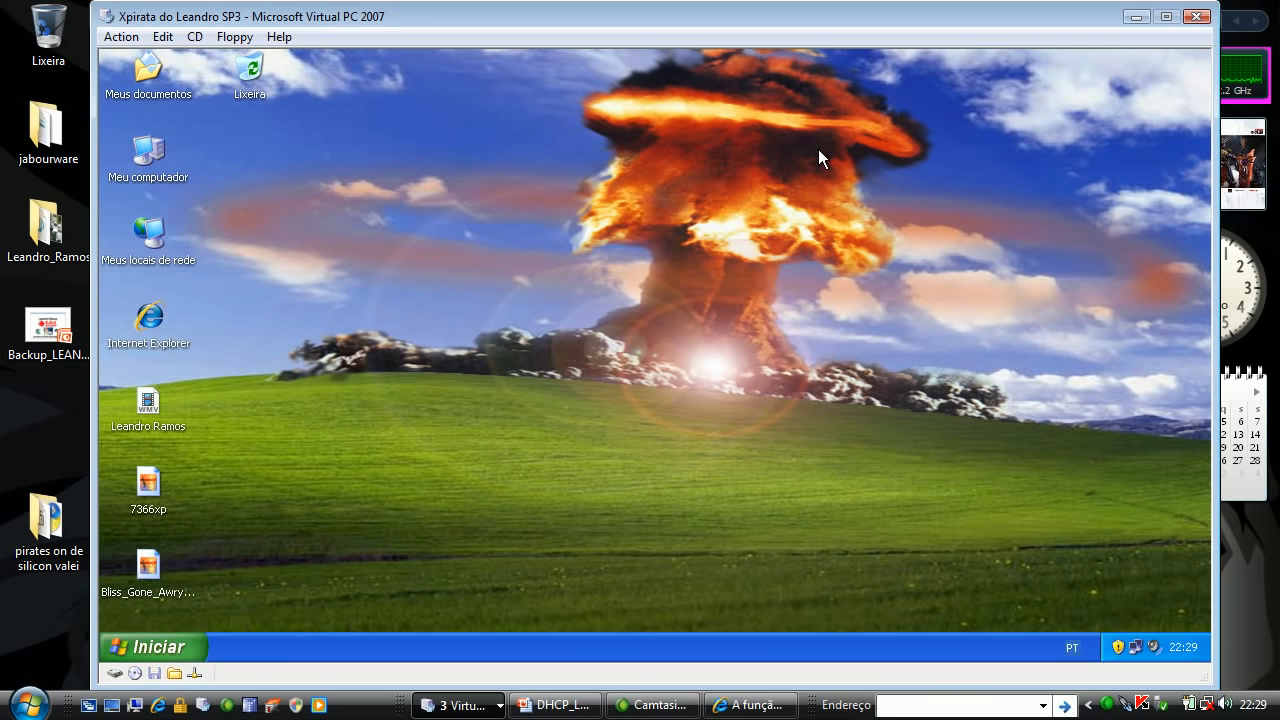
- Set the local connection's TCP/IP properties to obtain the IP address and DNS server addresses automatically
right_click(152, 231)
left_click(200, 395)
right_click(436, 222)
left_click(480, 385)
double_click(312, 344)
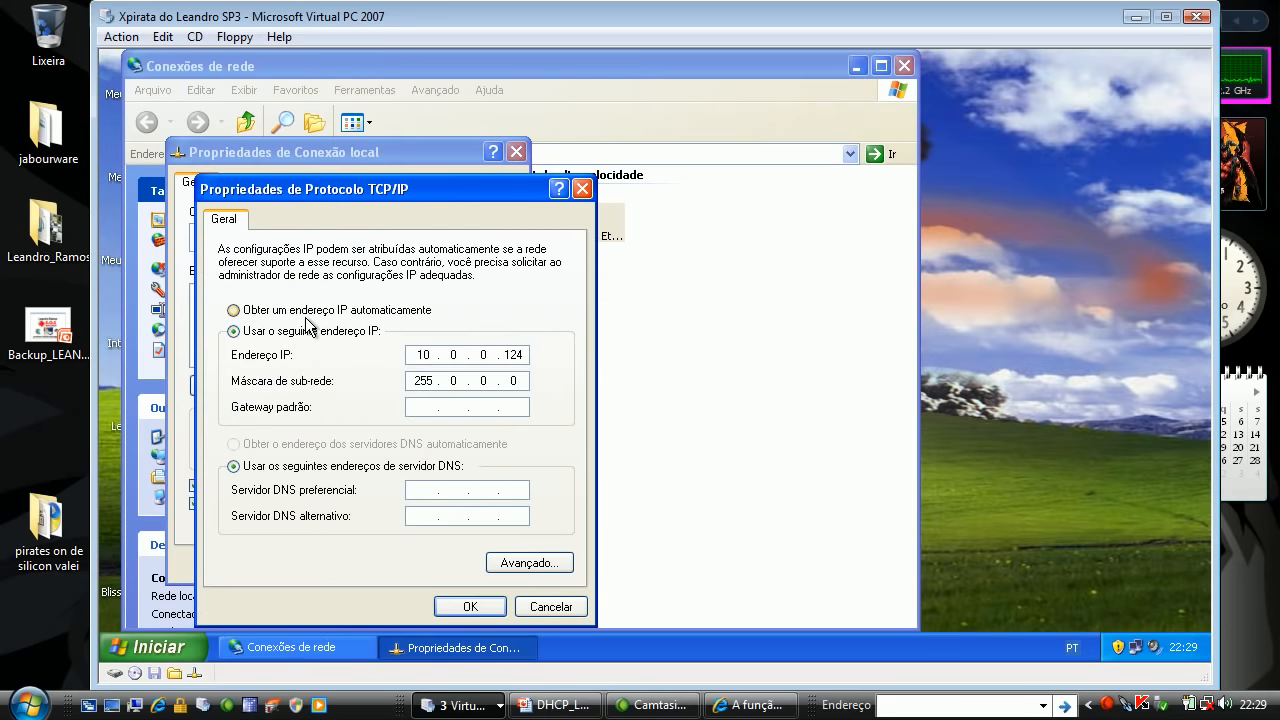
left_click(306, 311)
left_click(293, 445)
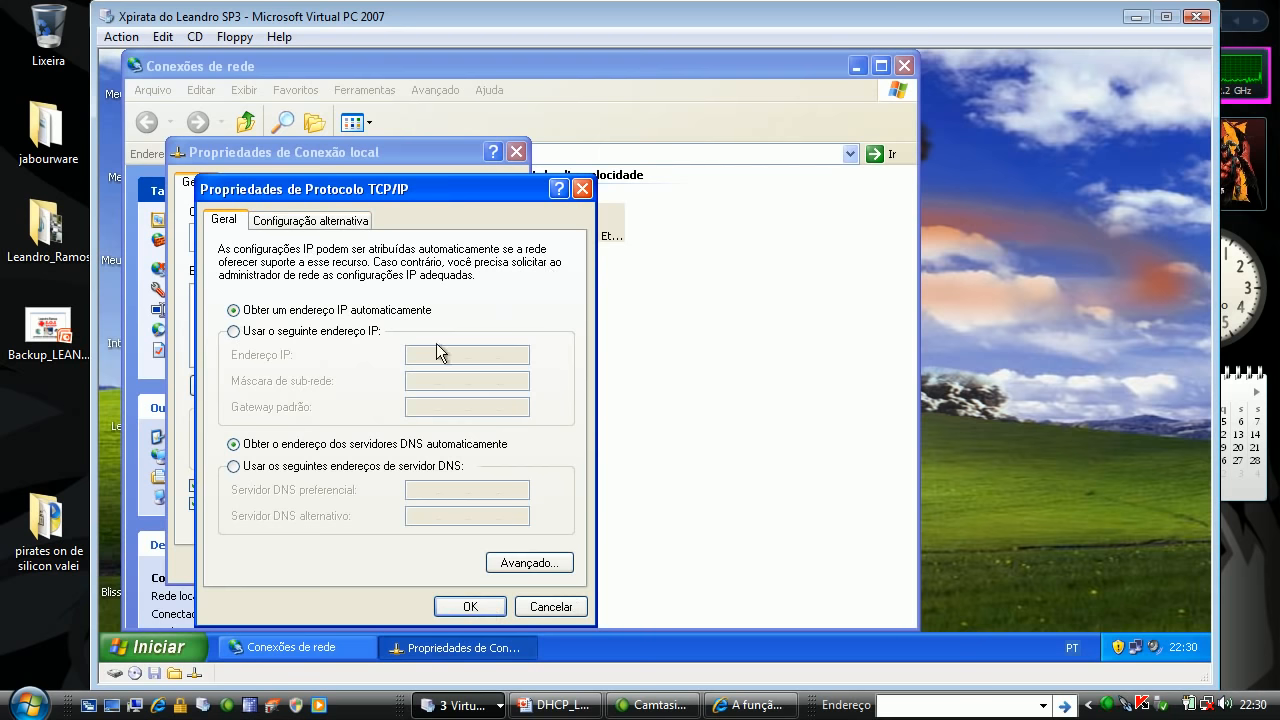
left_click(466, 608)
left_click(390, 560)
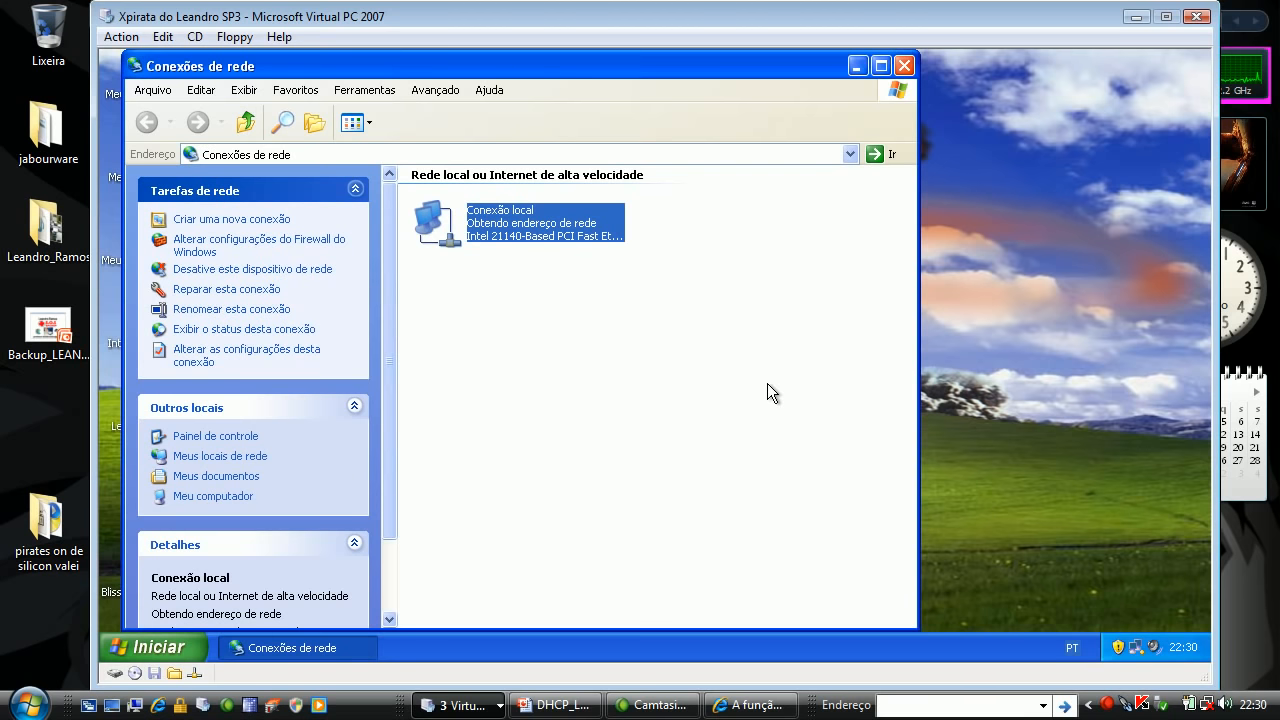
- Run ipconfig /all in a new command prompt and review the settings leased from the DHCP server
mouse_move(1137, 653)
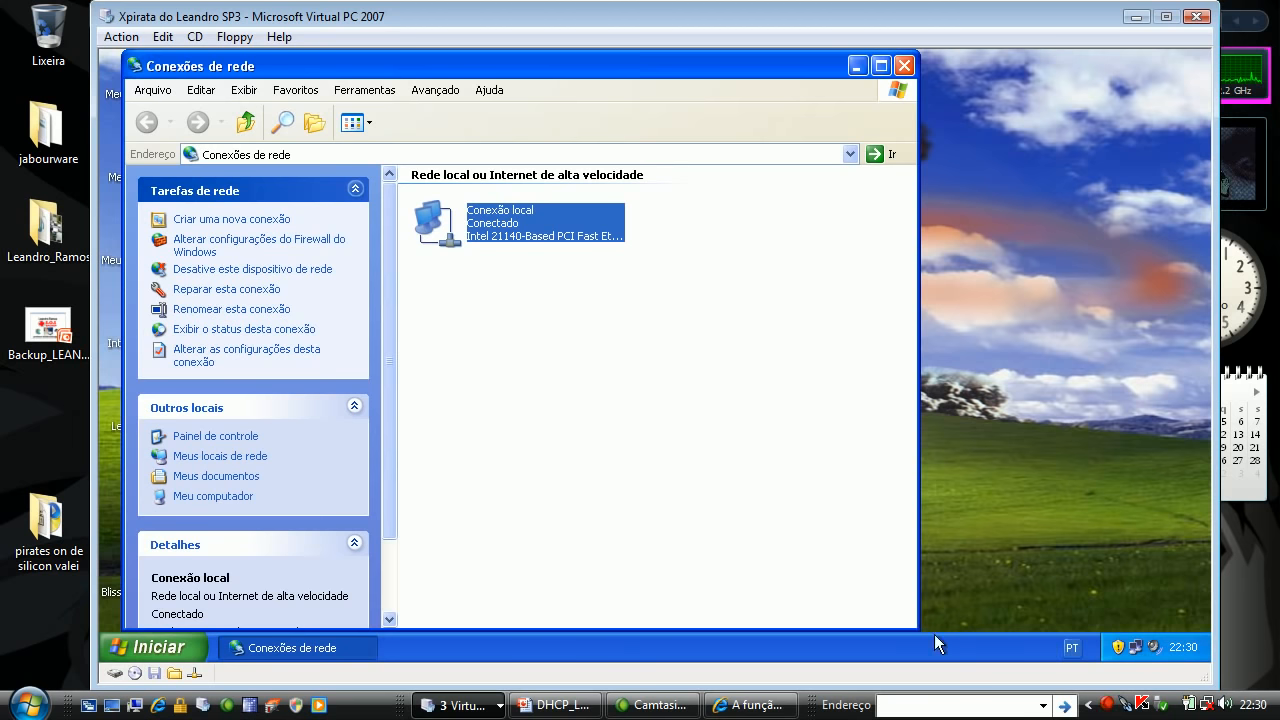
left_click(183, 665)
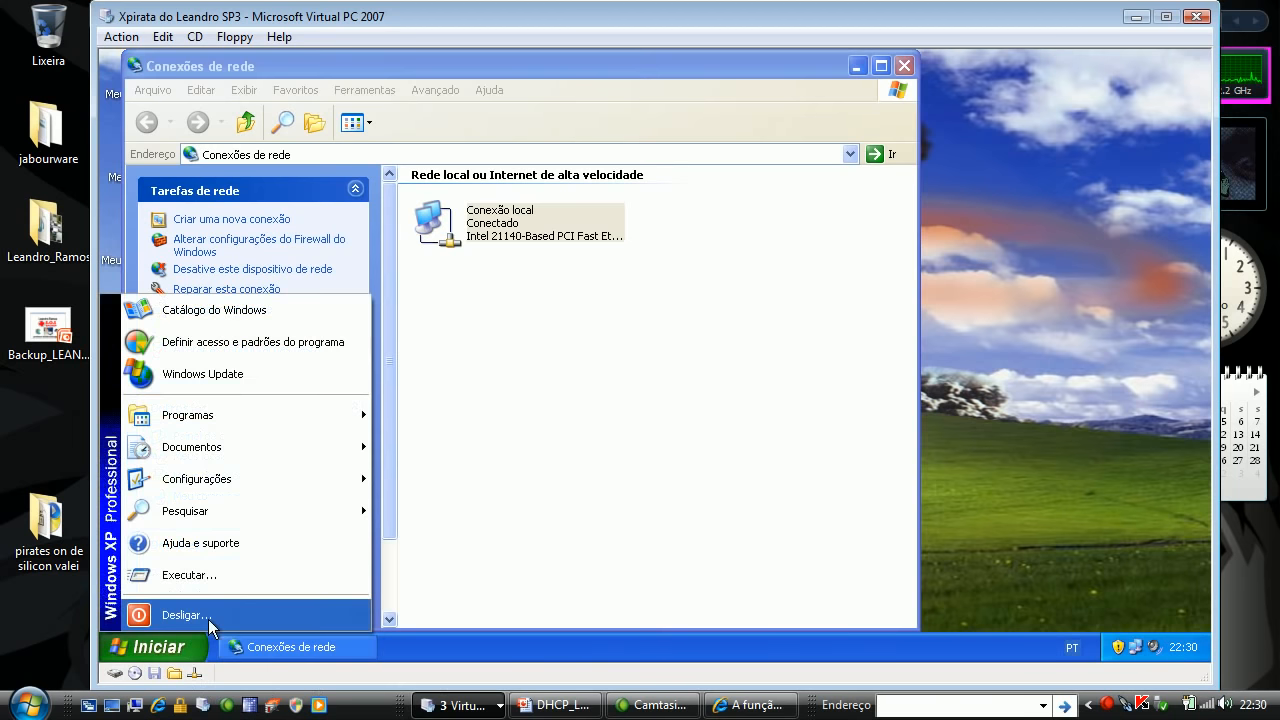
left_click(242, 574)
key("Return")
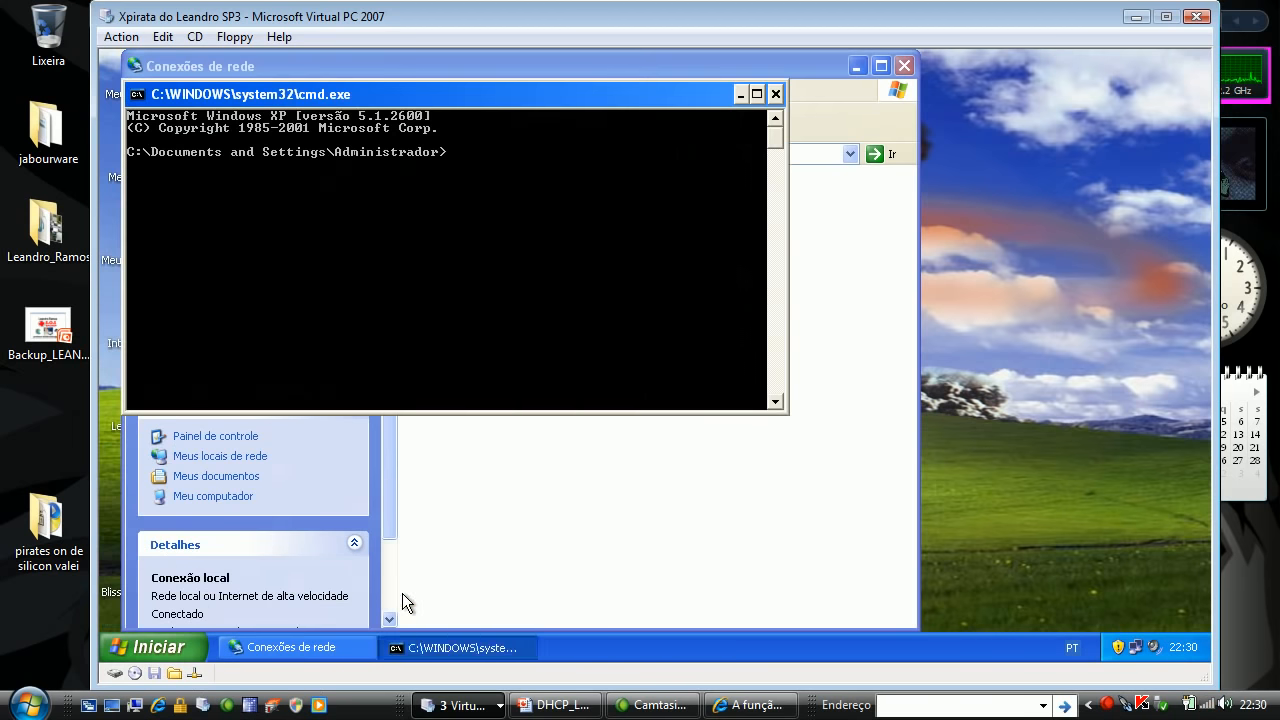
type("ipconfig /all")
key("Return")
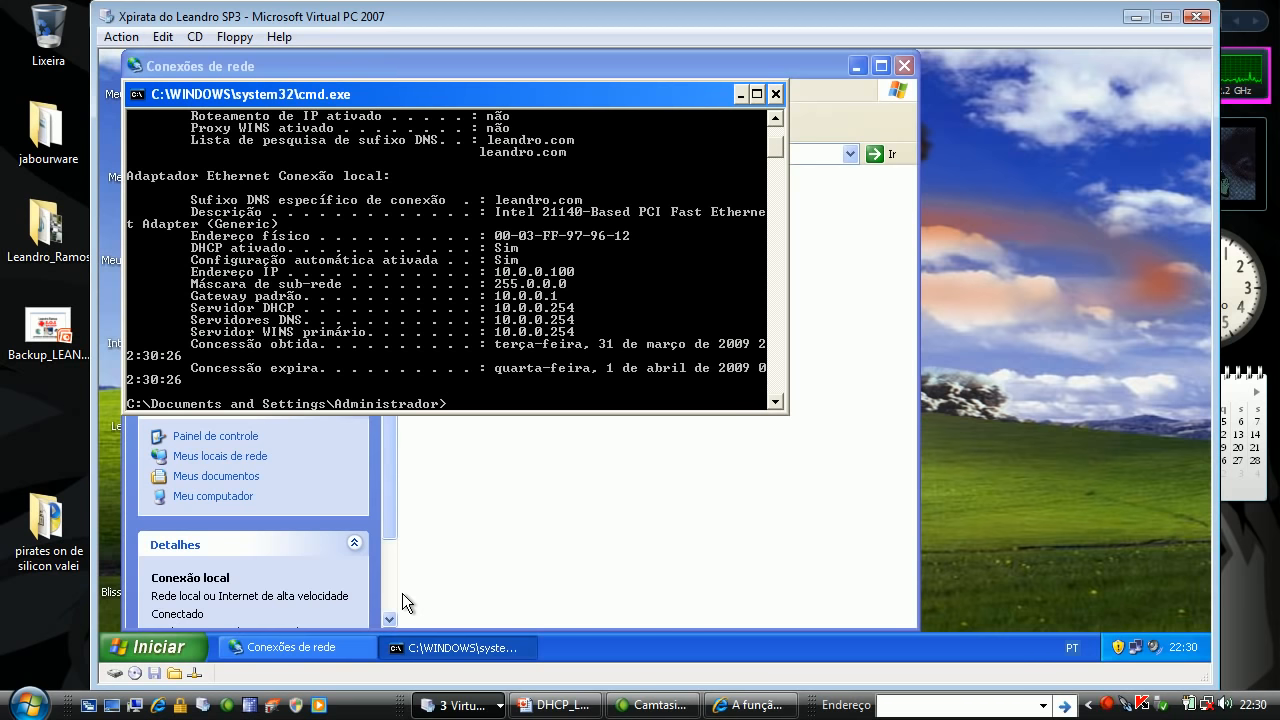
scroll(770, 150, "up", 3)
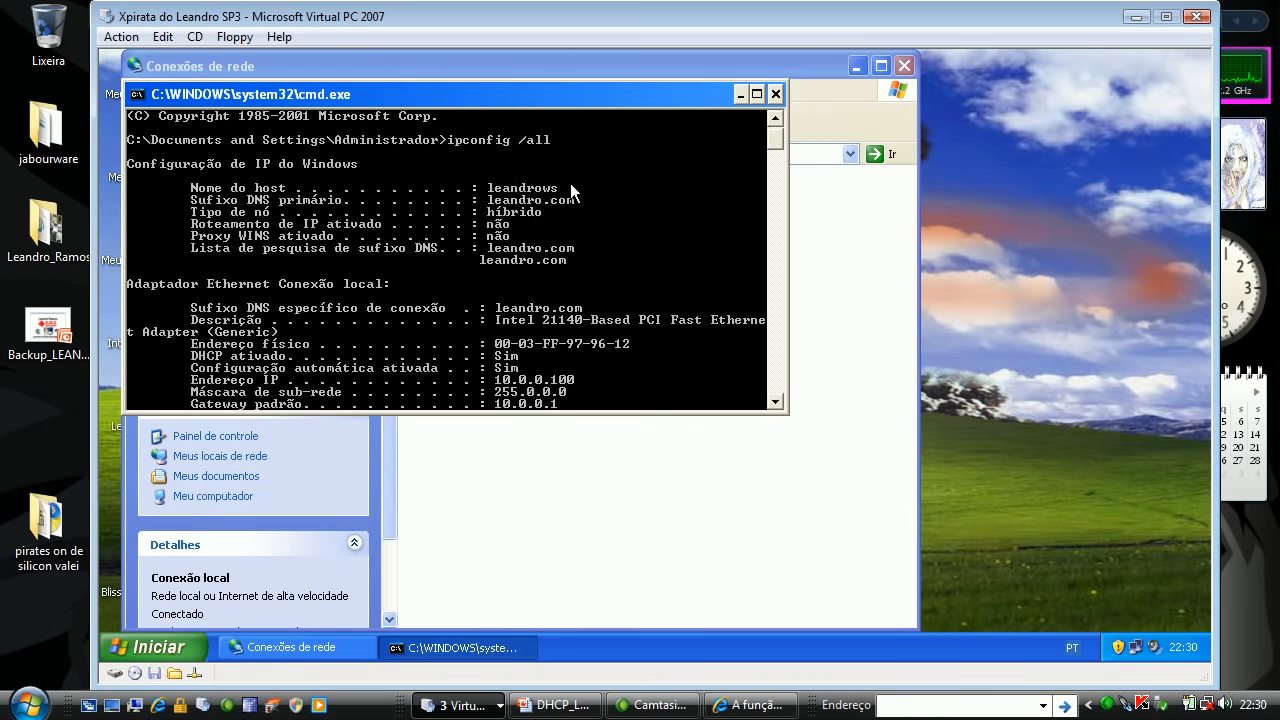
scroll(651, 266, "down", 3)
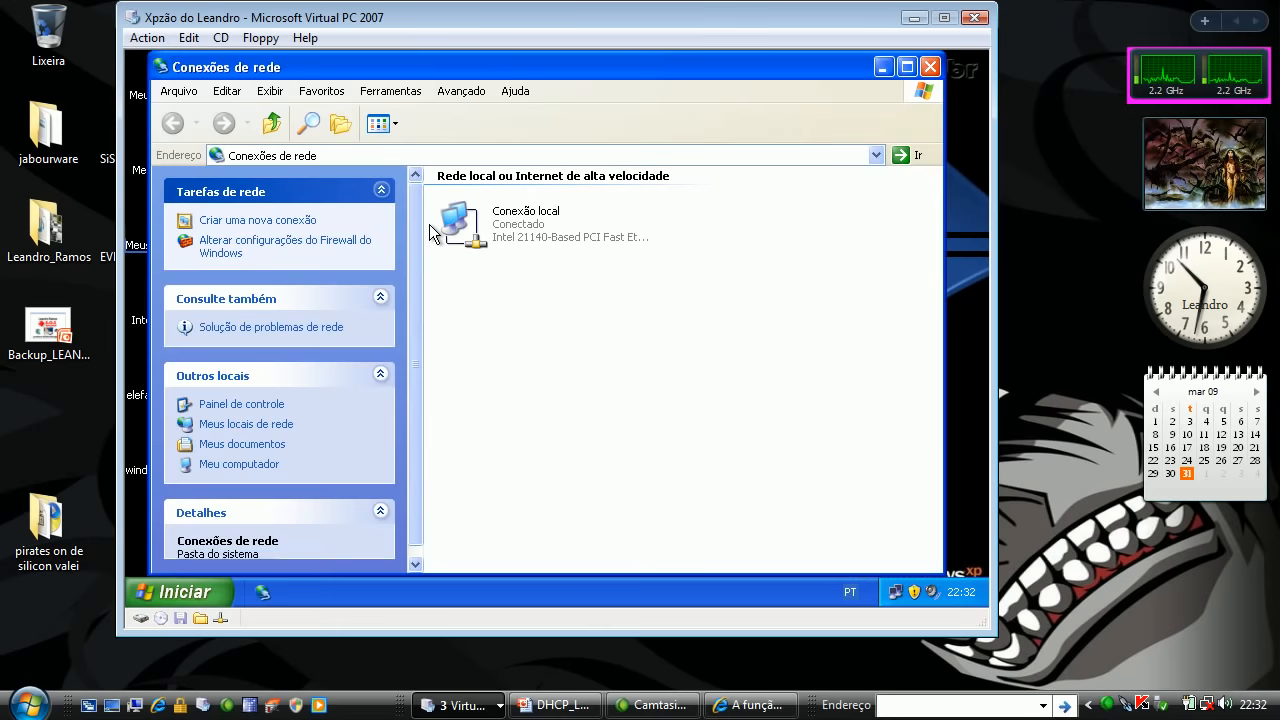
- On the second Windows XP client, set the local connection to obtain its IP and DNS server addresses automatically, and close the network connections
left_click(500, 214)
right_click(490, 219)
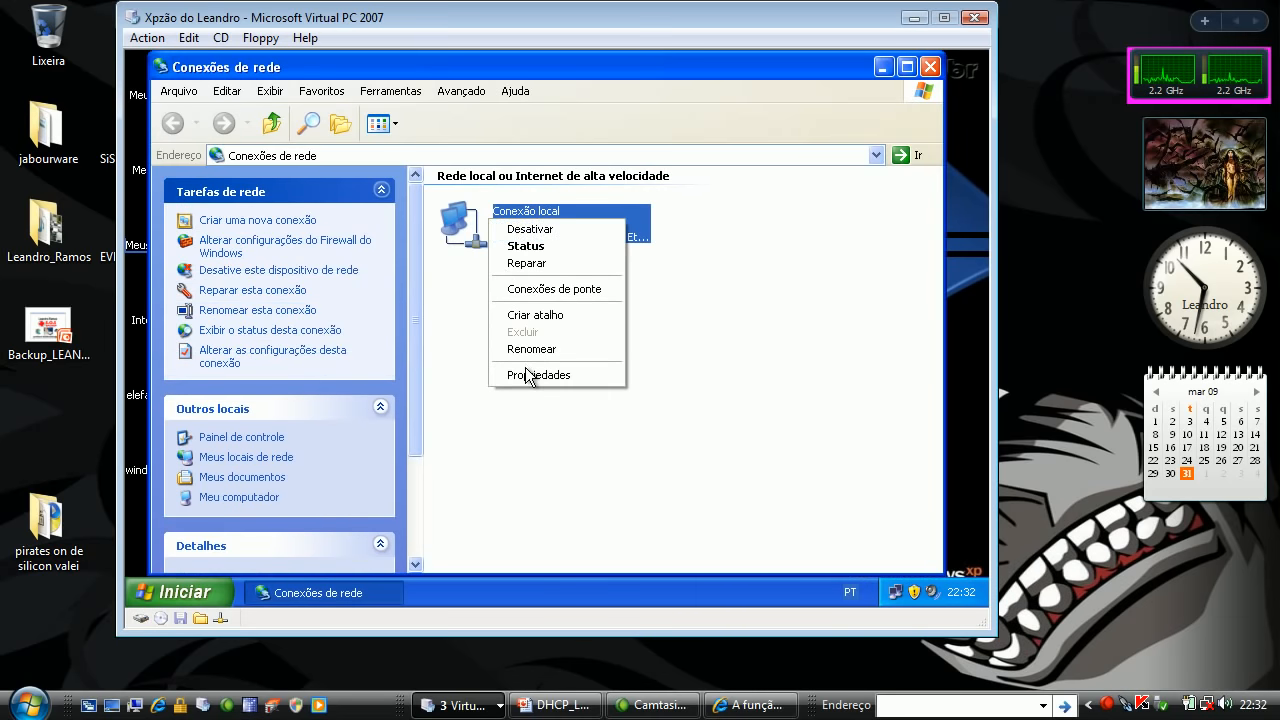
left_click(530, 373)
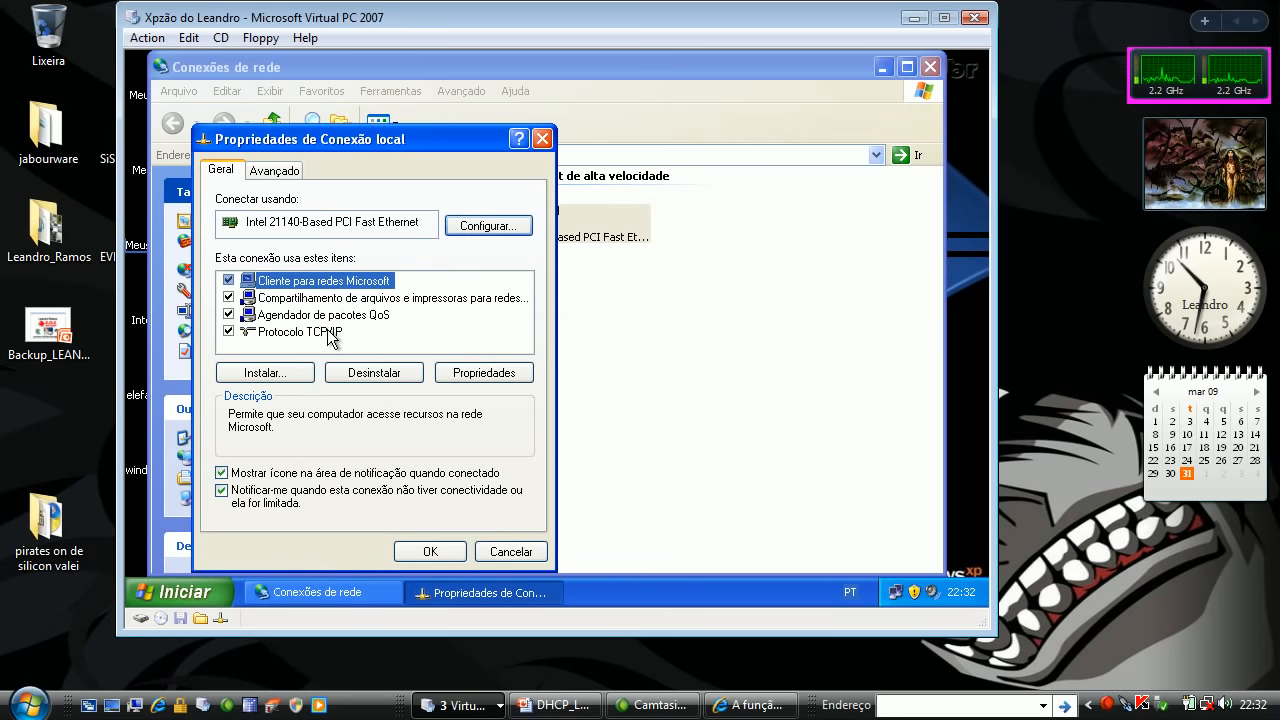
double_click(330, 333)
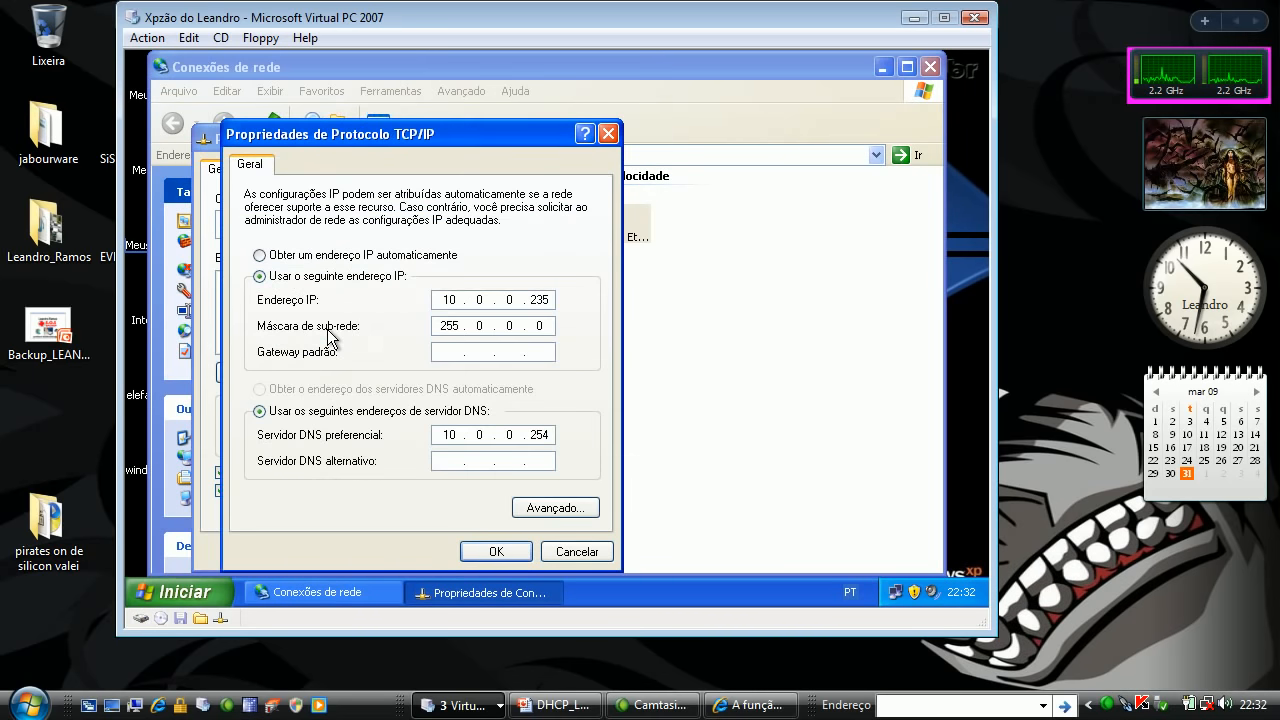
left_click(372, 258)
left_click(371, 391)
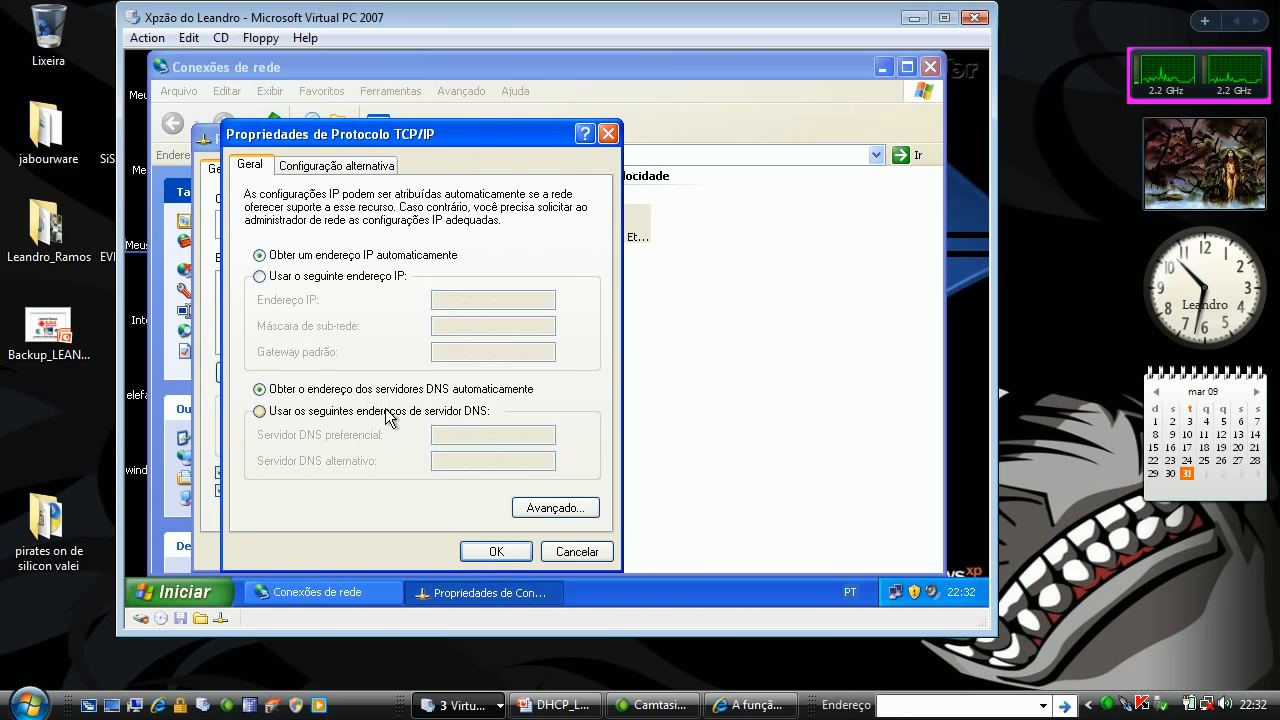
left_click(491, 549)
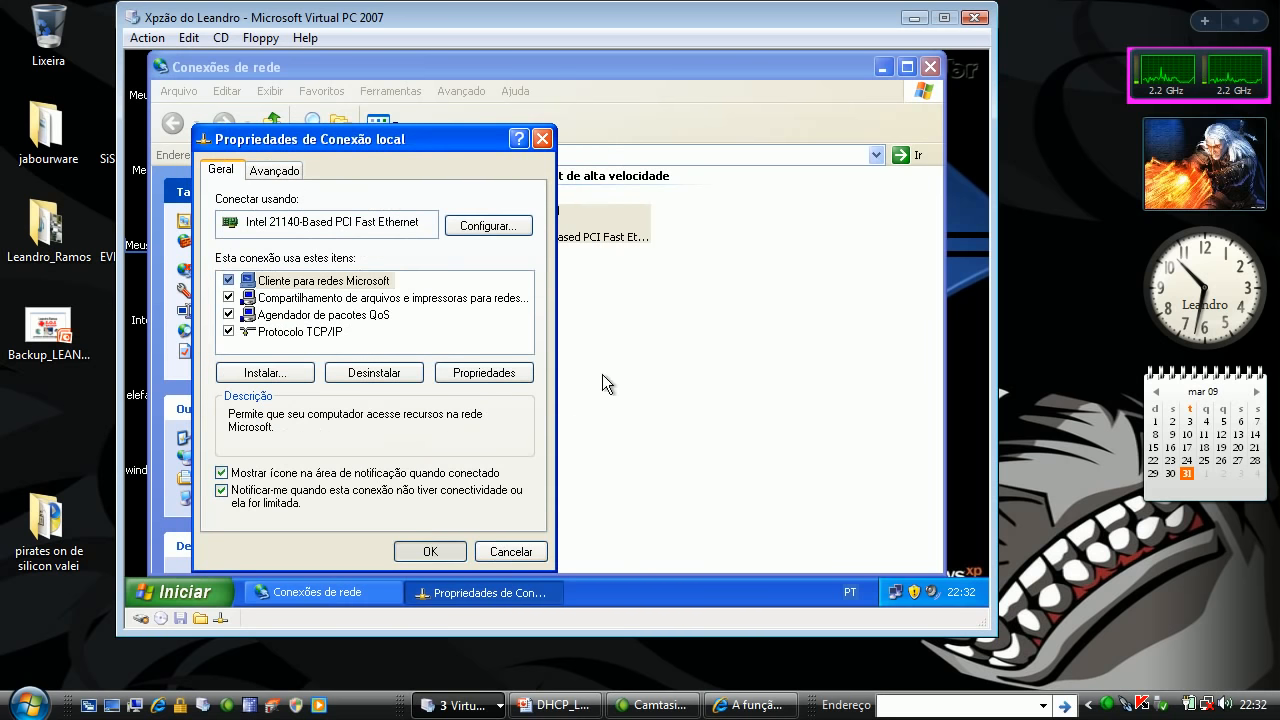
mouse_move(894, 594)
left_click(930, 67)
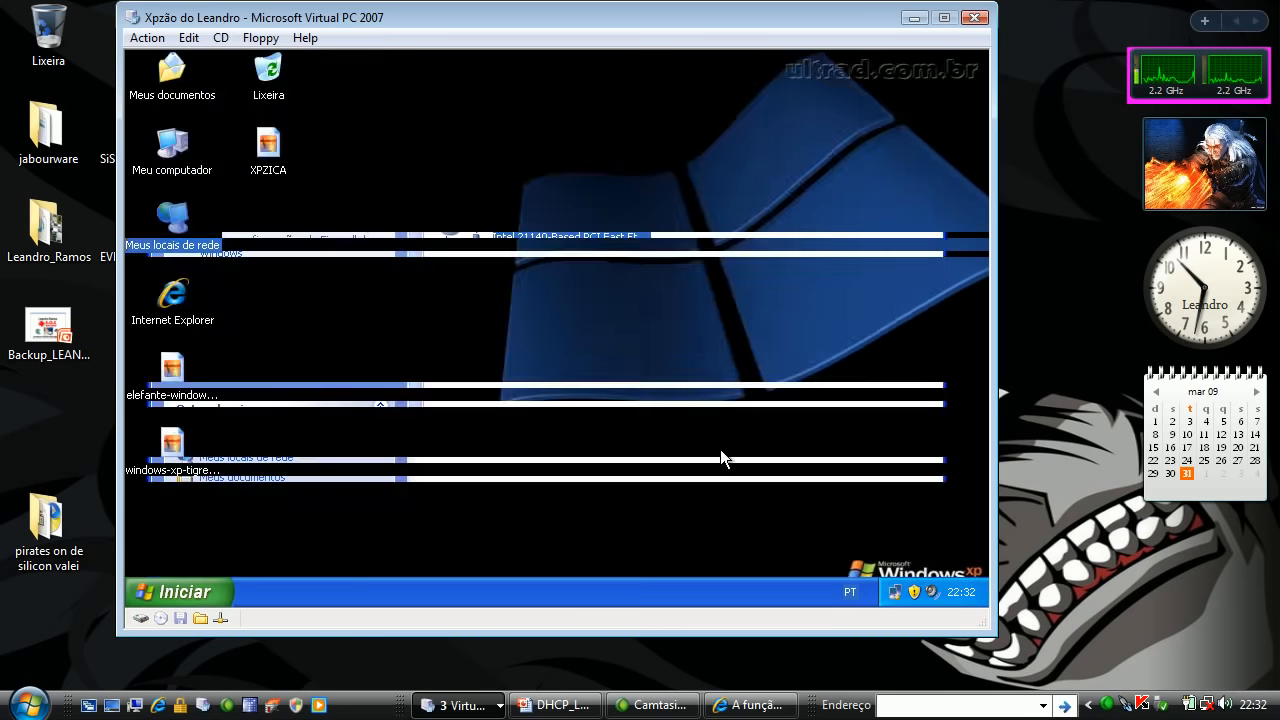
- Run ipconfig /all in a command prompt on the second Windows XP client, review its leased settings, and minimize the windows
left_click(180, 600)
left_click(214, 526)
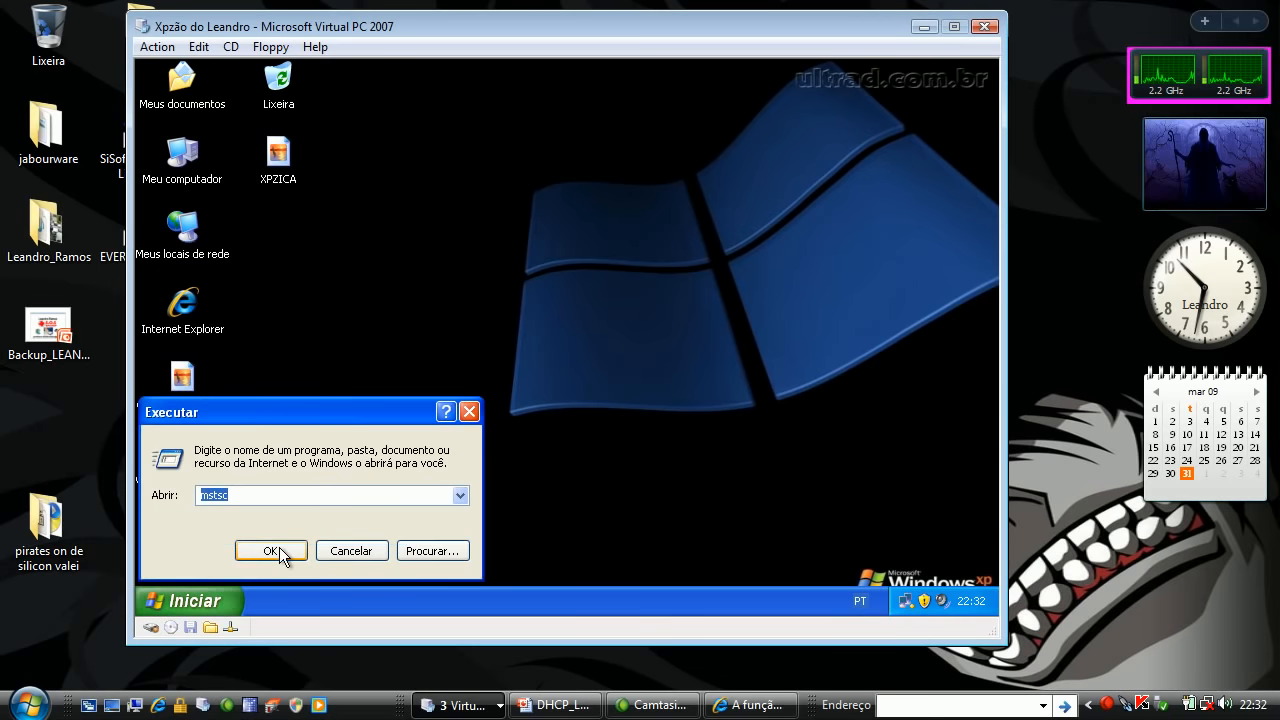
type("cmd")
left_click(279, 547)
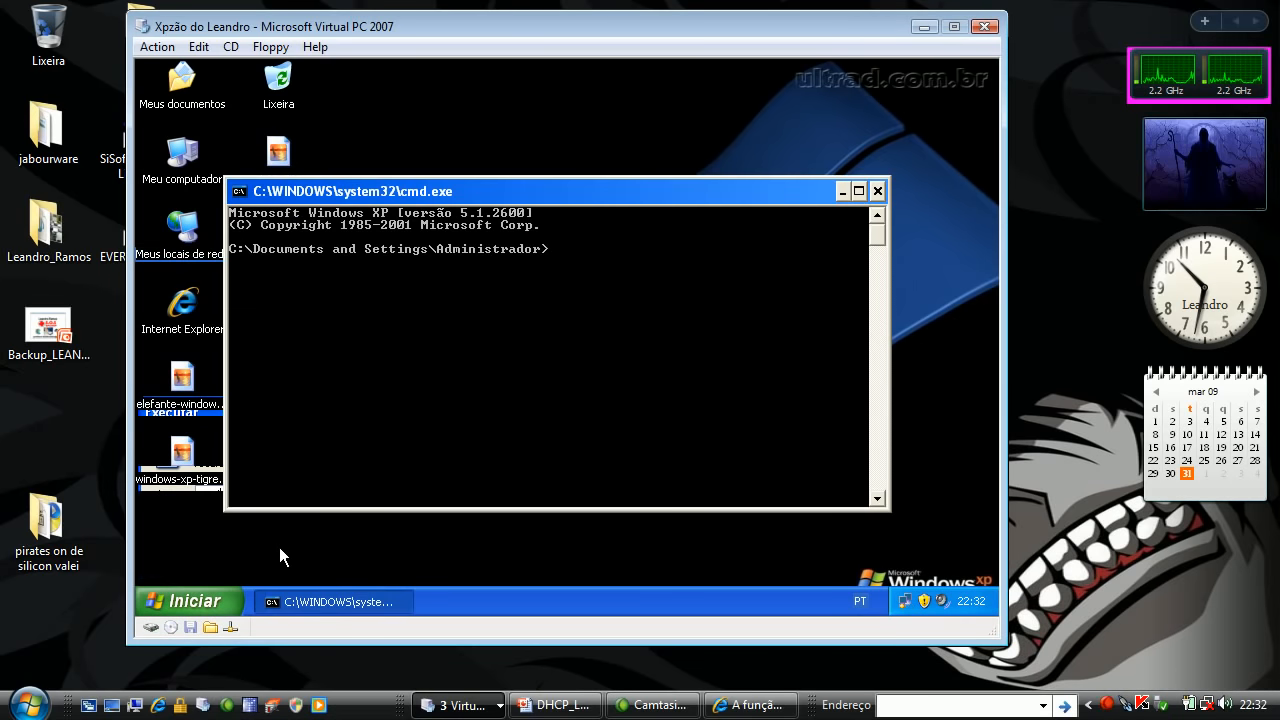
type("ipconfig")
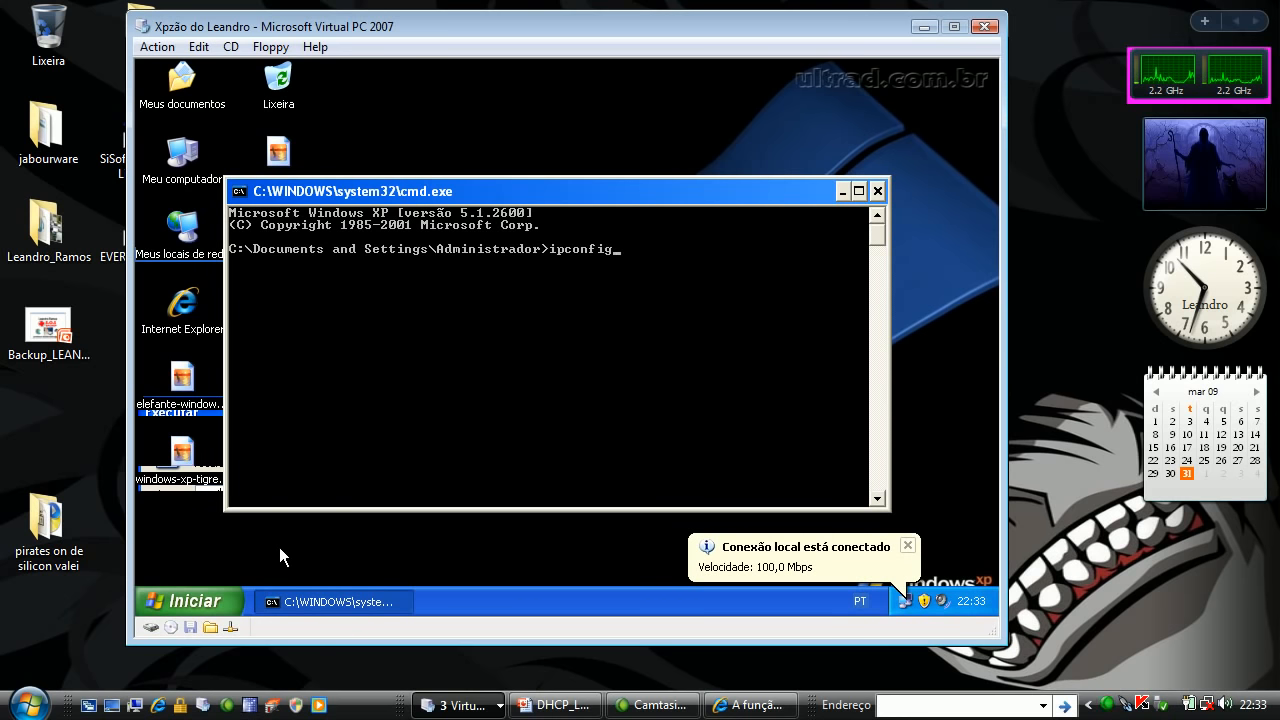
key("Return")
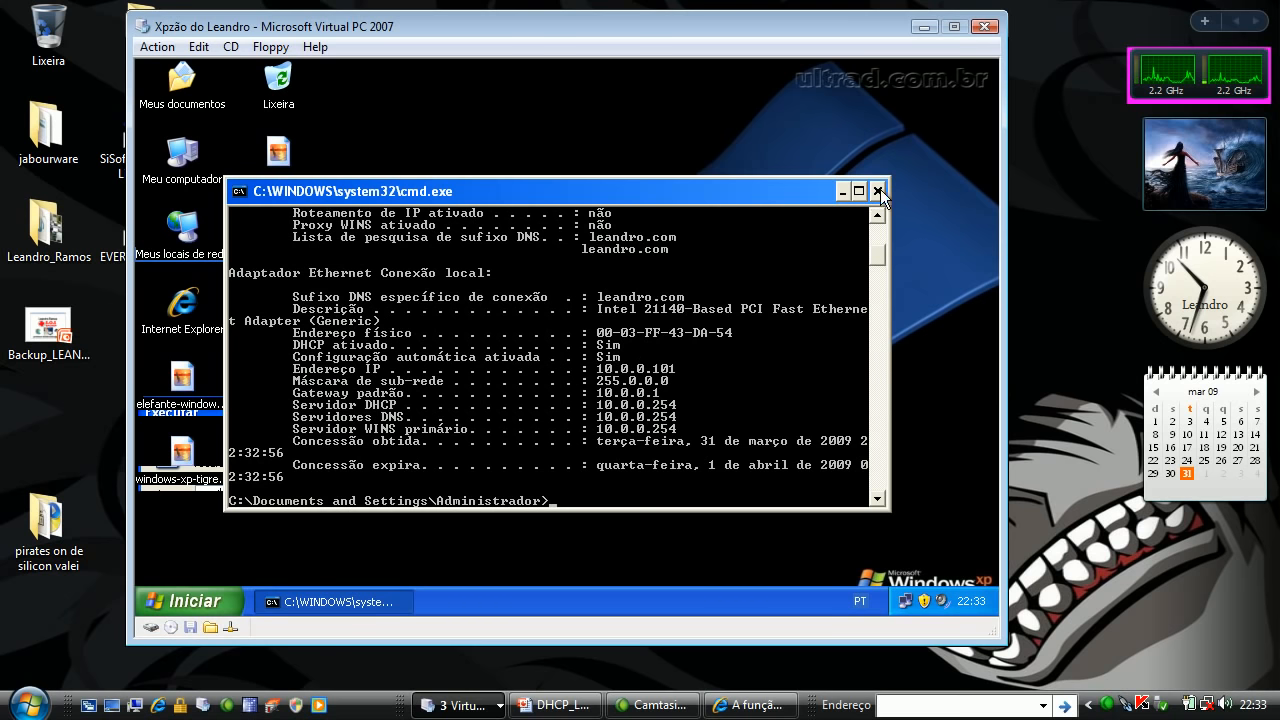
left_click(840, 190)
left_click(927, 34)
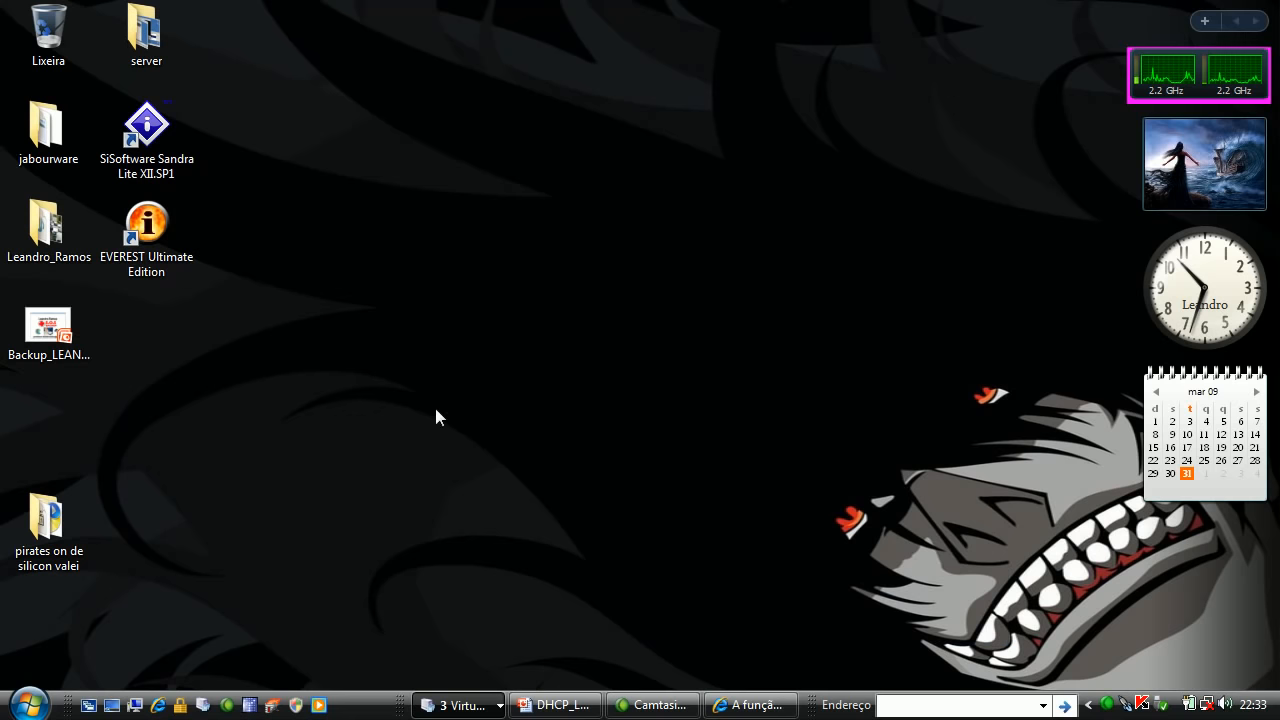
- Switch to the Windows Server 2003 virtual machine and examine the scope's active leases in the DHCP console, widening the window to show the unique IDs
left_click(450, 705)
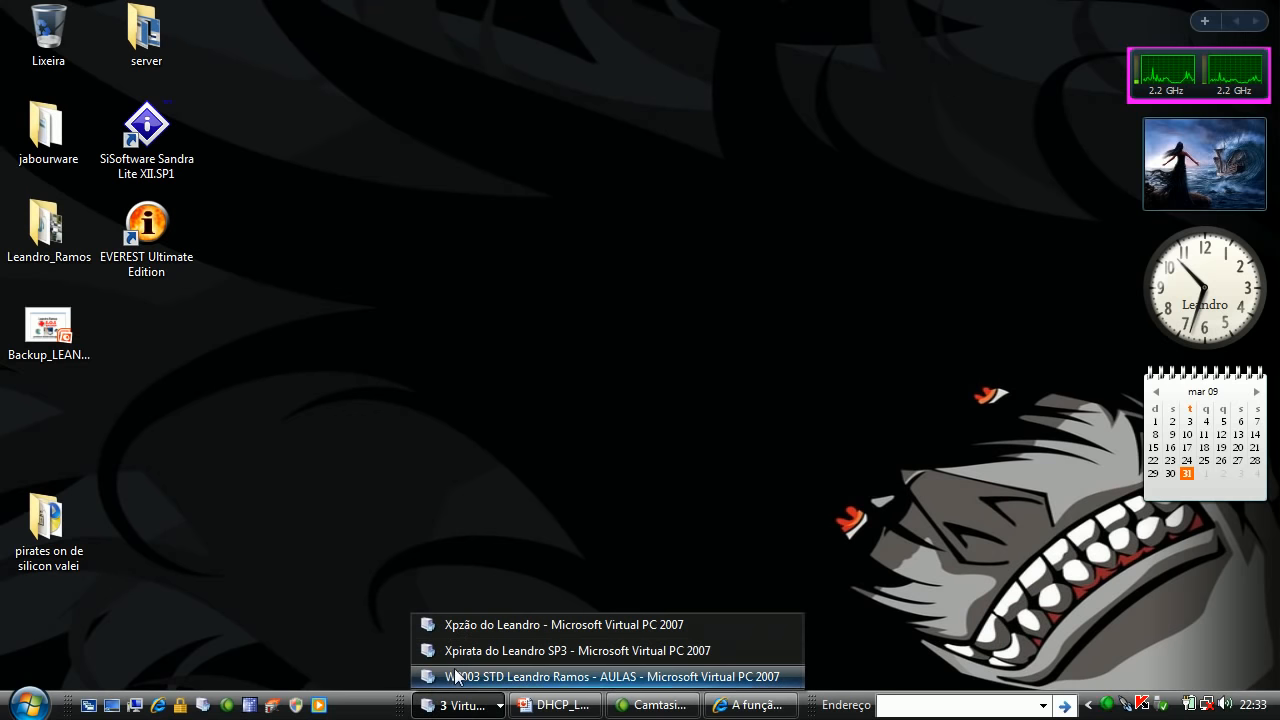
left_click(450, 676)
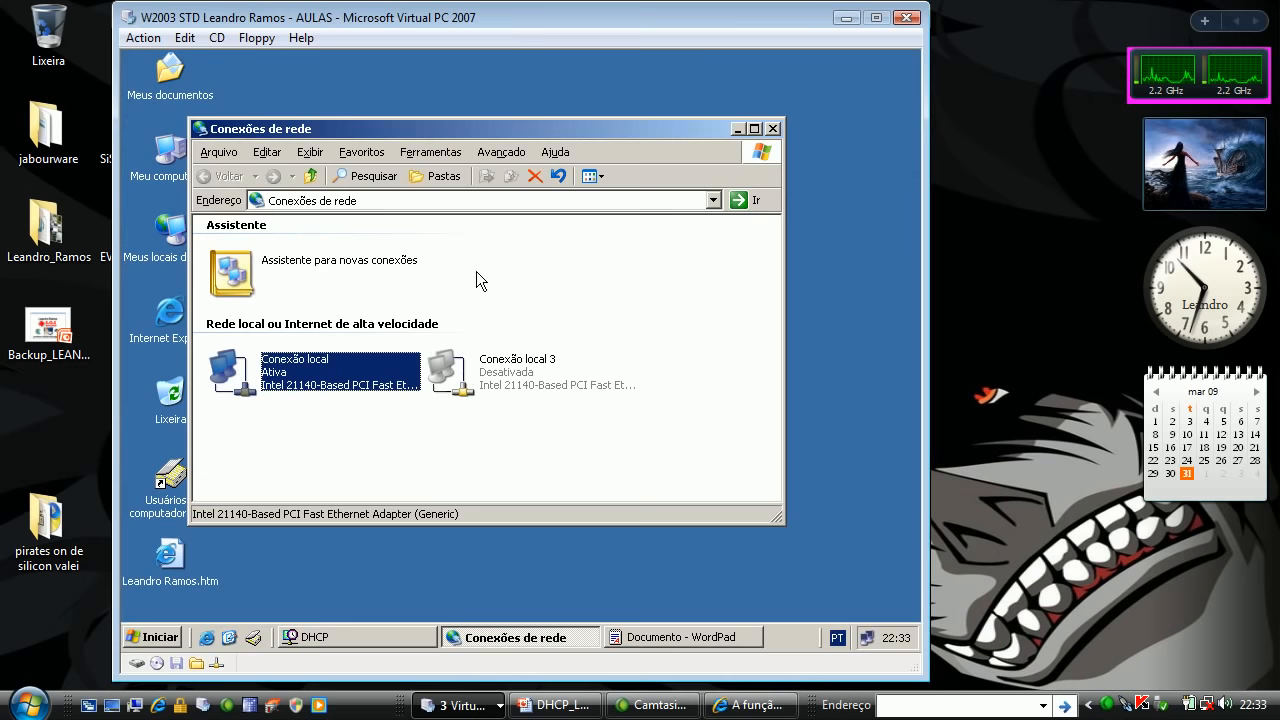
left_click(340, 630)
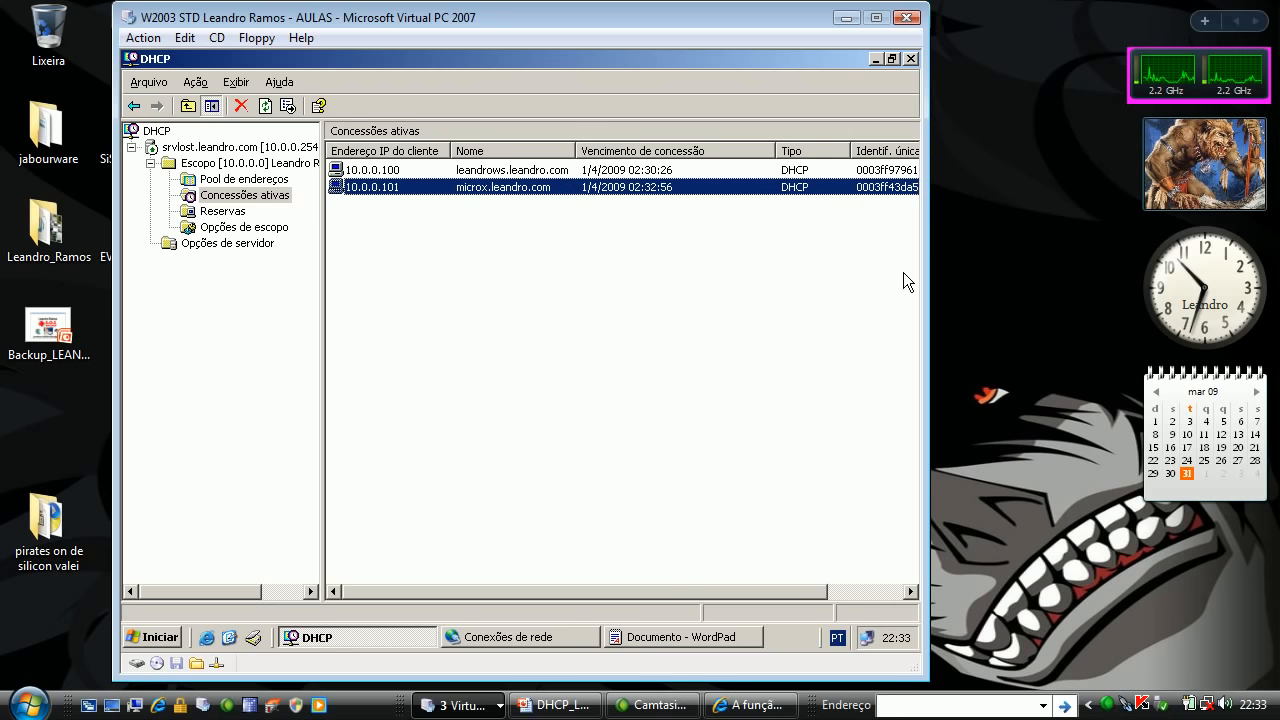
left_click_drag(923, 277, 988, 277)
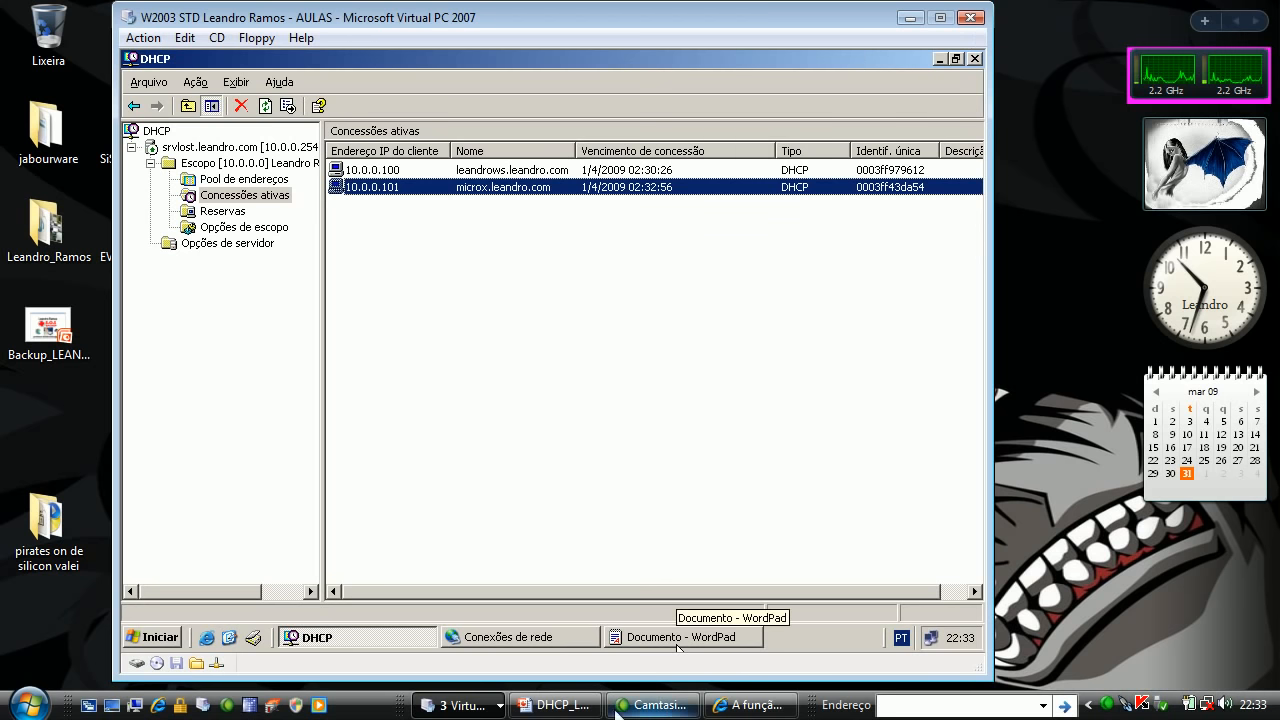
- Switch to PowerPoint, present the slide "O que é uma reserva DHCP?" full screen, and minimize the presentation
left_click(572, 707)
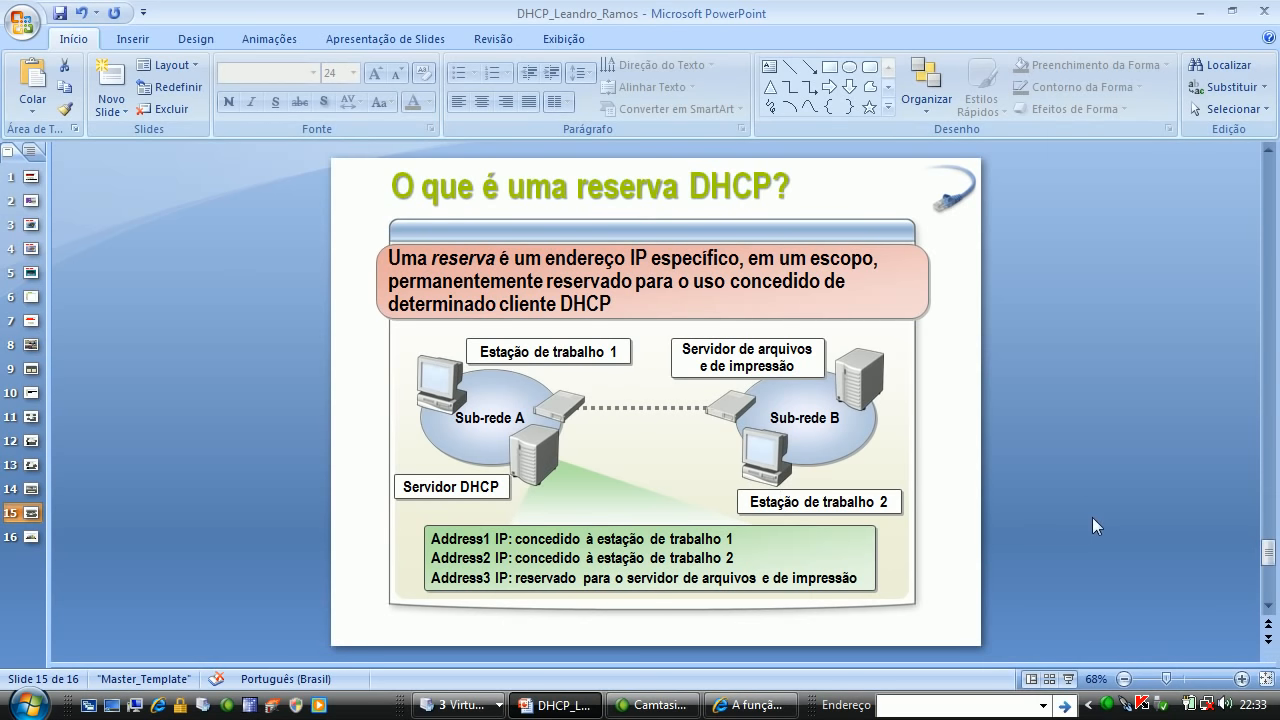
left_click(1070, 679)
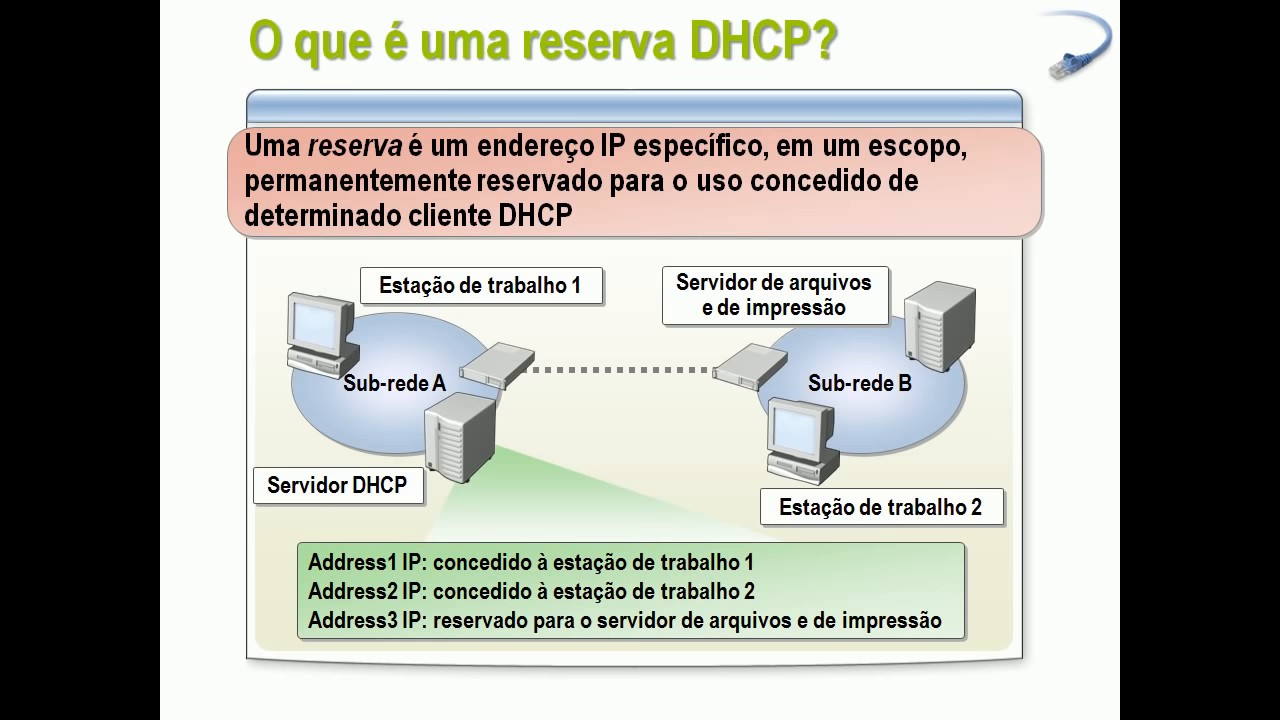
key("Escape")
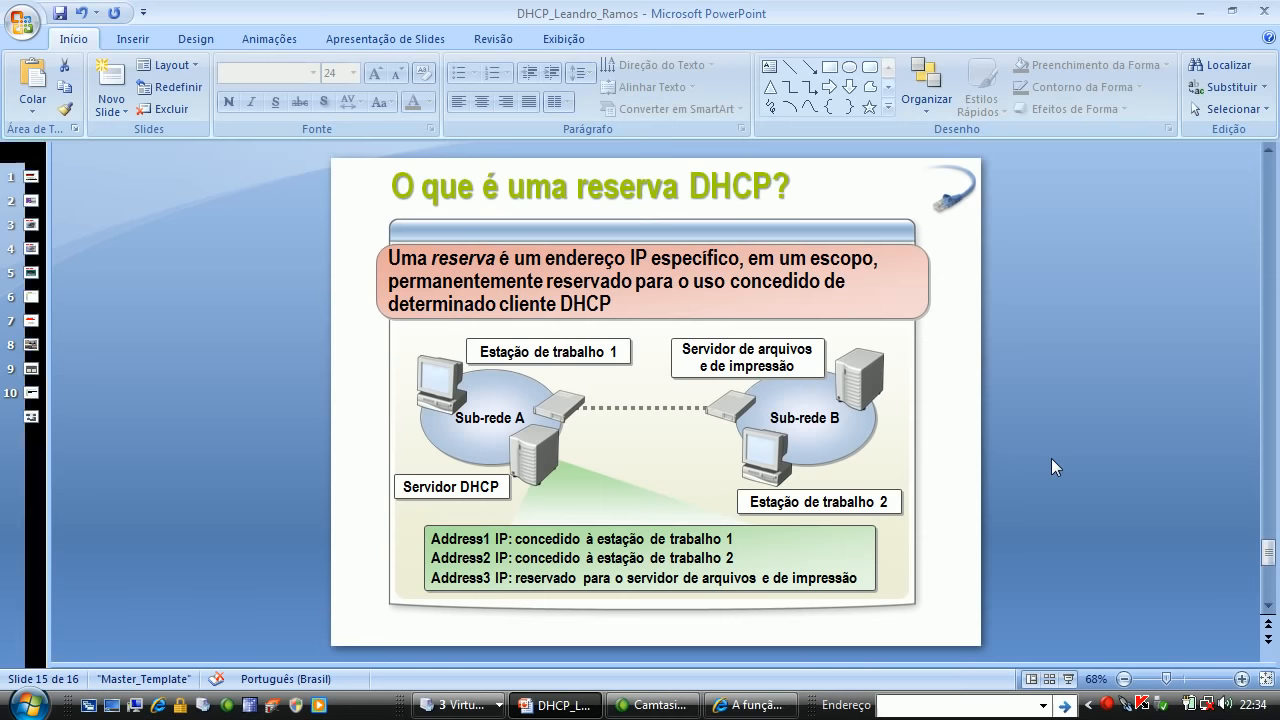
left_click(1199, 14)
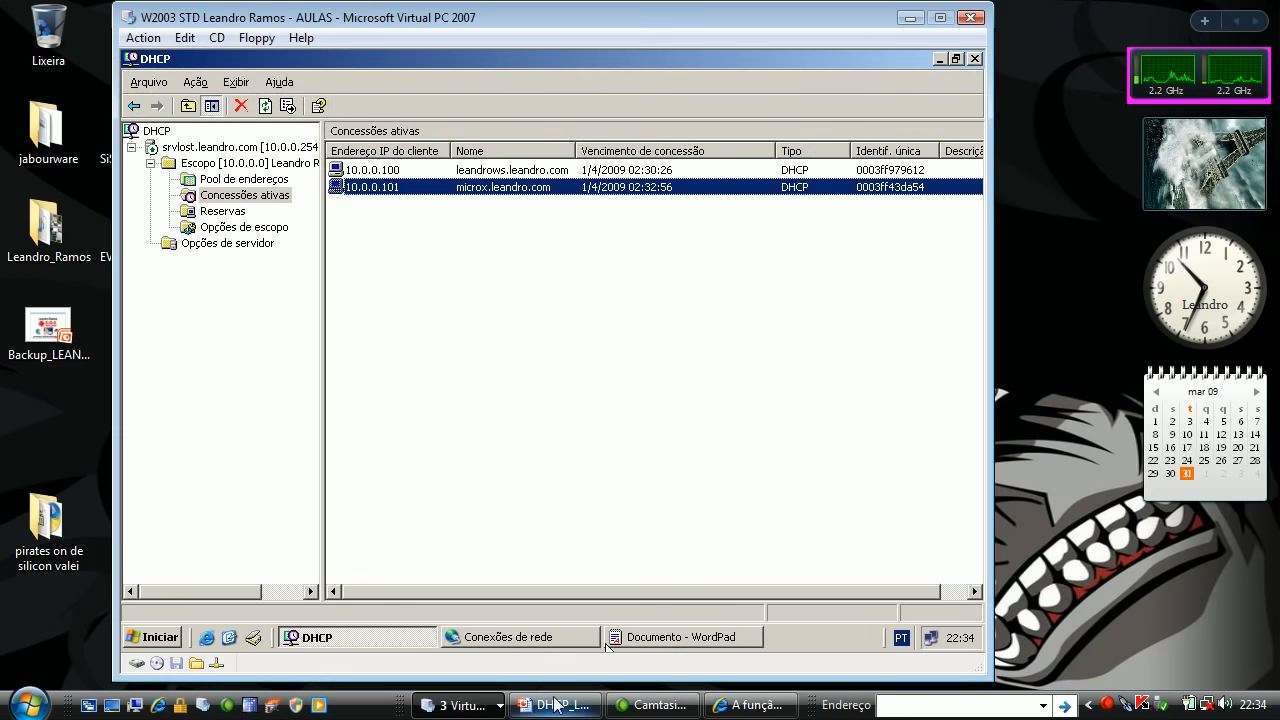
- Switch to the Windows XP SP3 virtual machine, run ipconfig /all to read the adapter's physical address, and minimize the machine
left_click(458, 705)
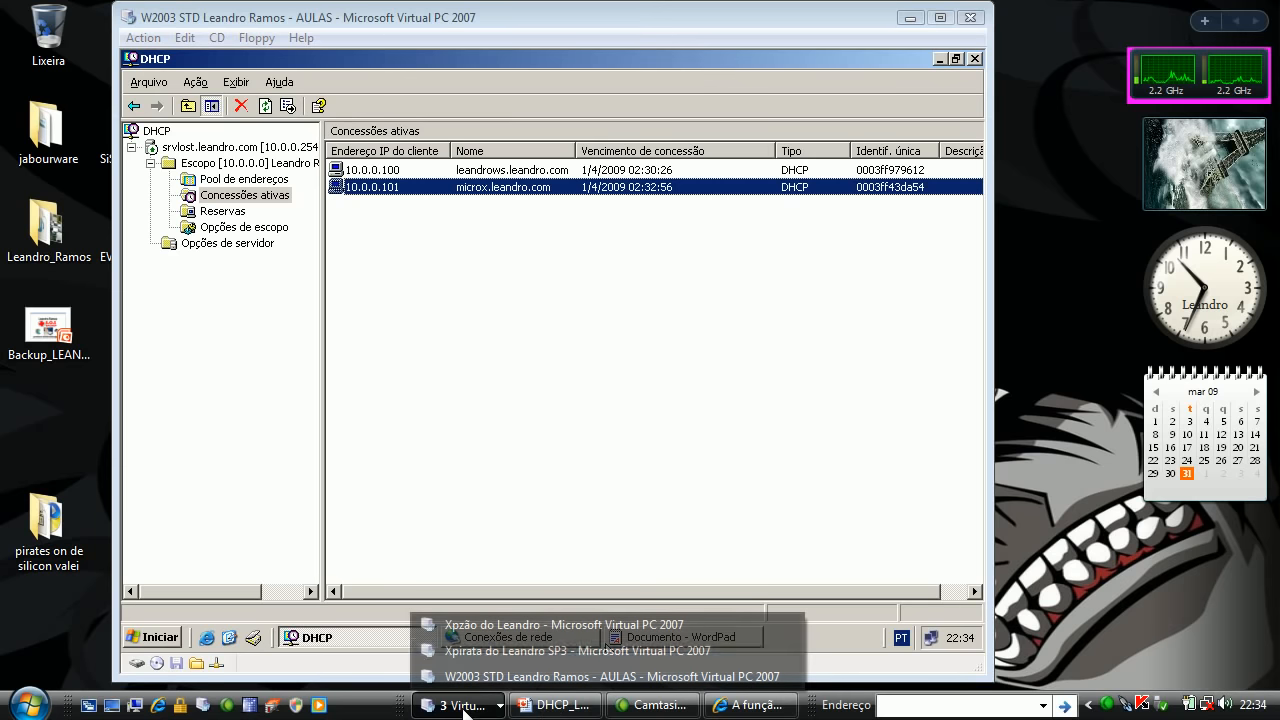
left_click(481, 650)
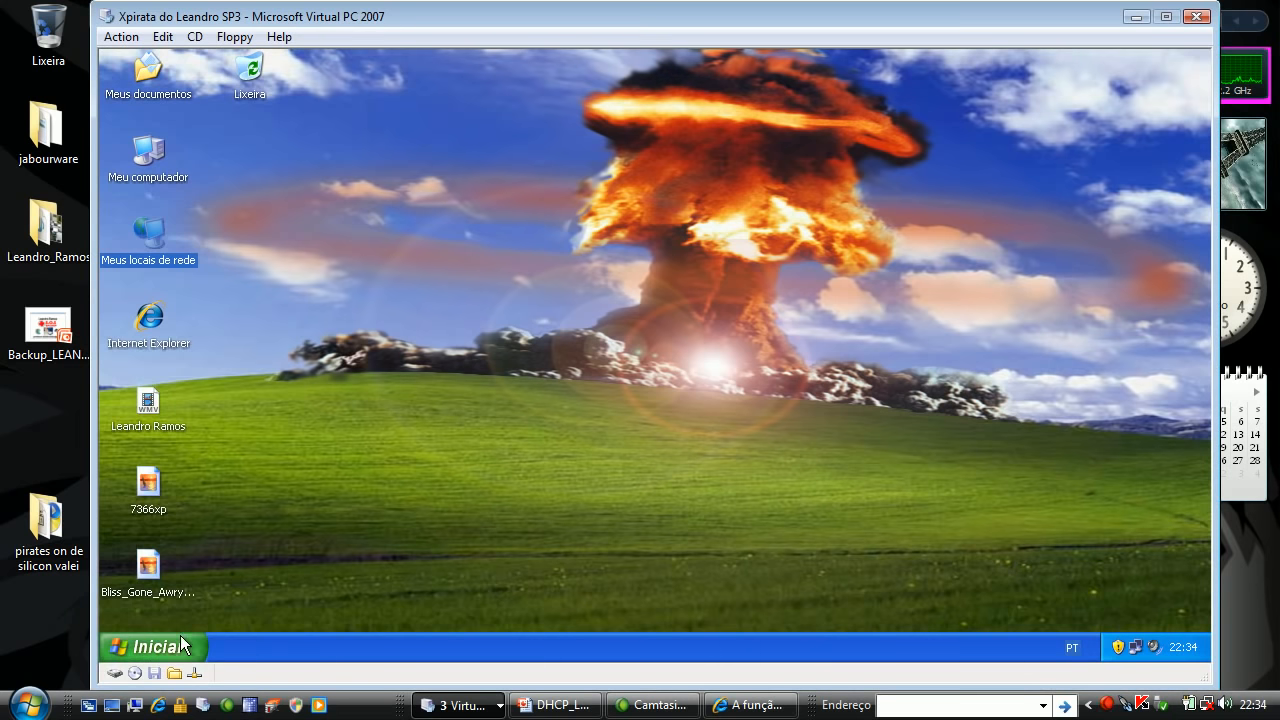
left_click(181, 638)
left_click(221, 586)
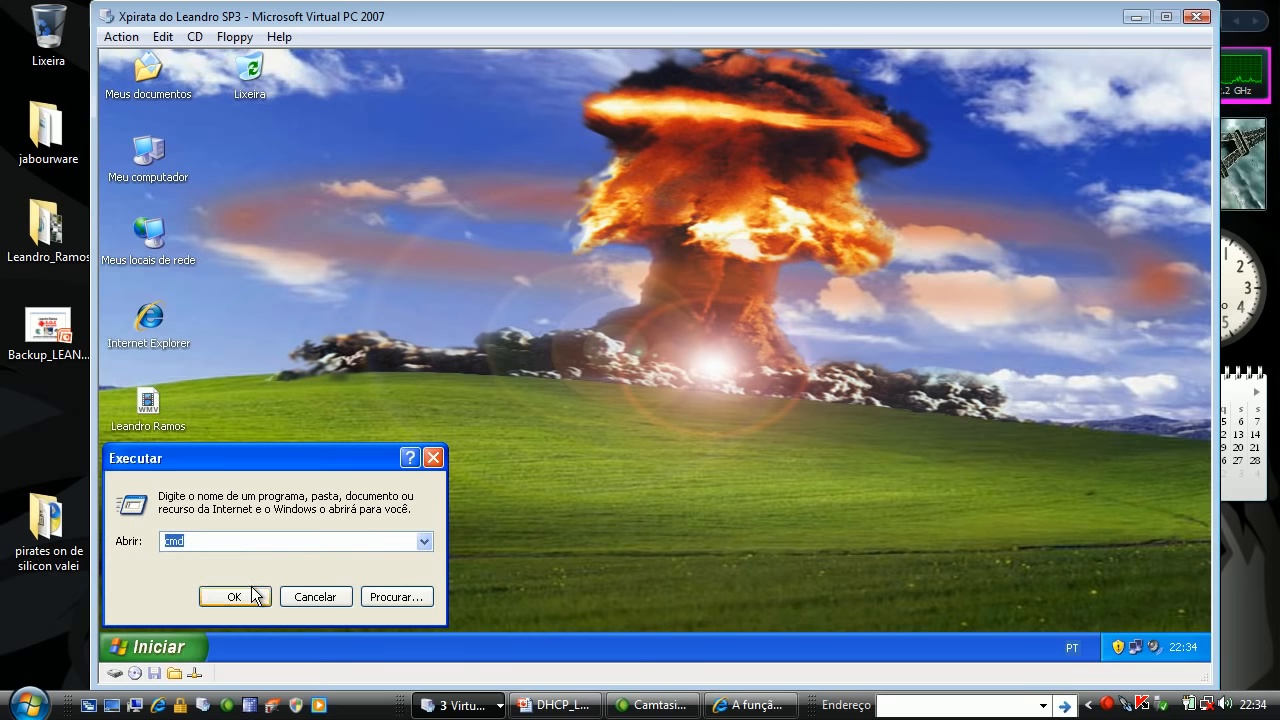
left_click(251, 592)
type("ipcon")
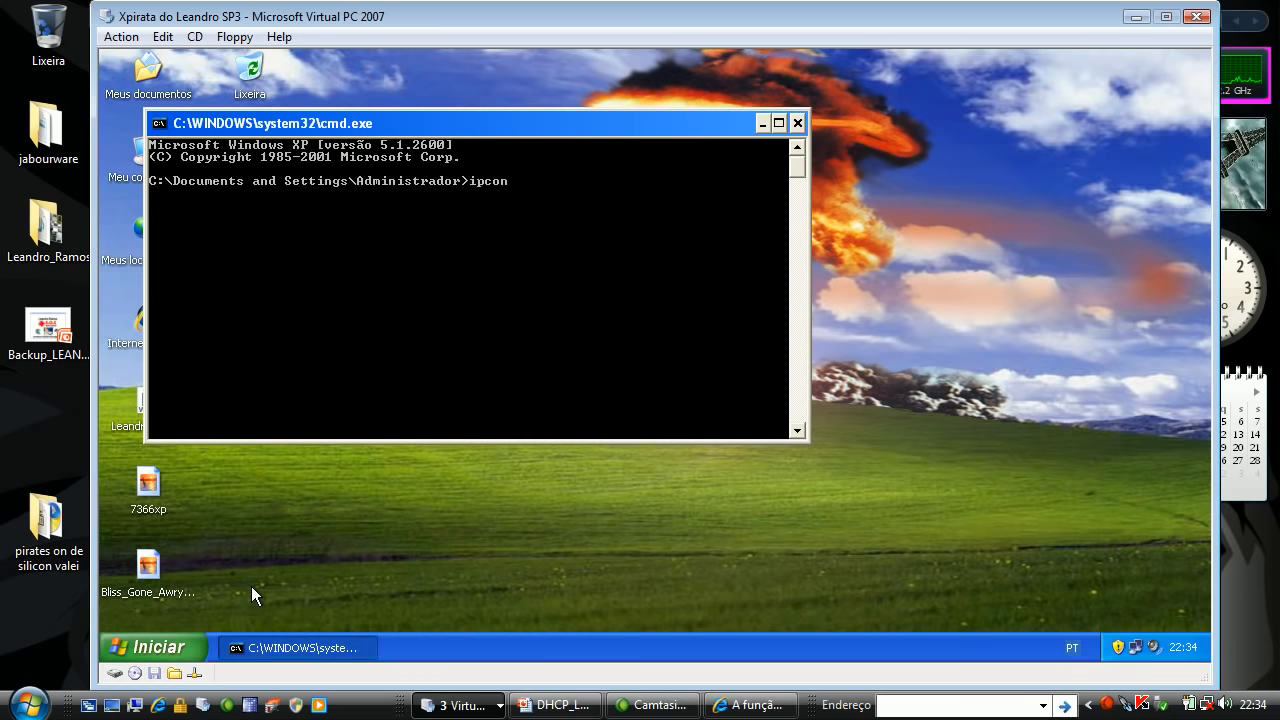
type("fig /all")
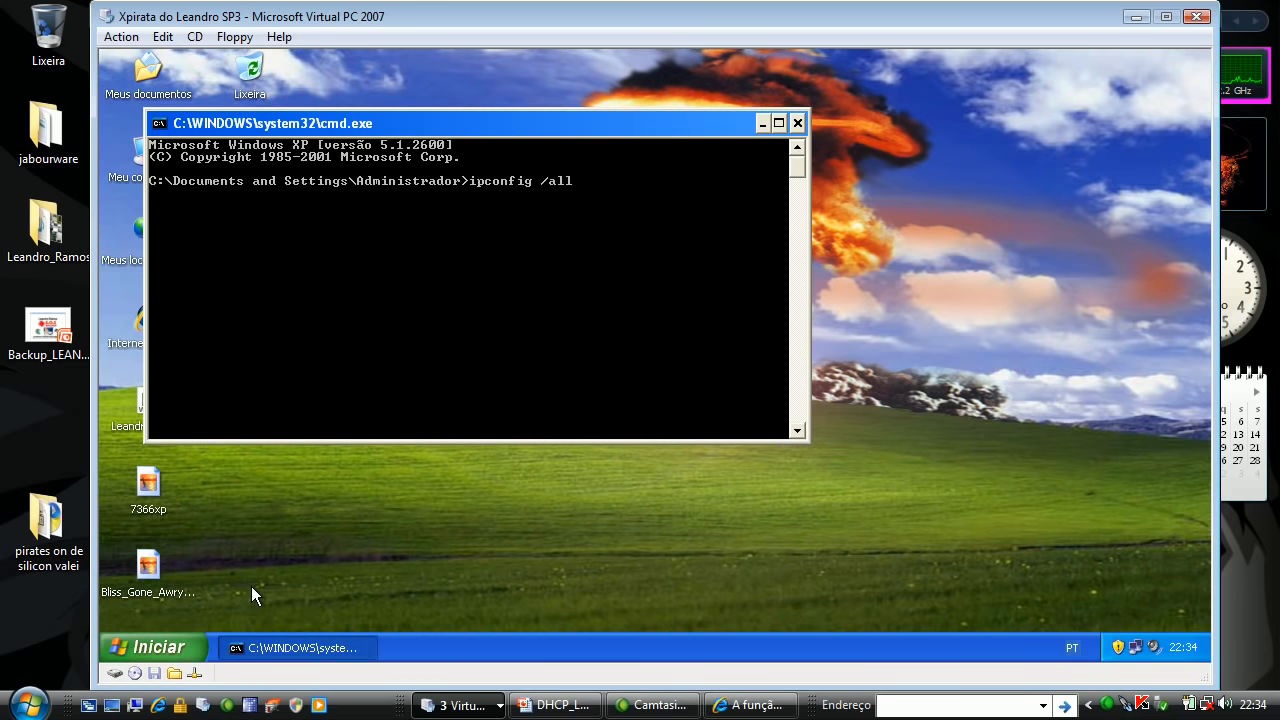
key("Return")
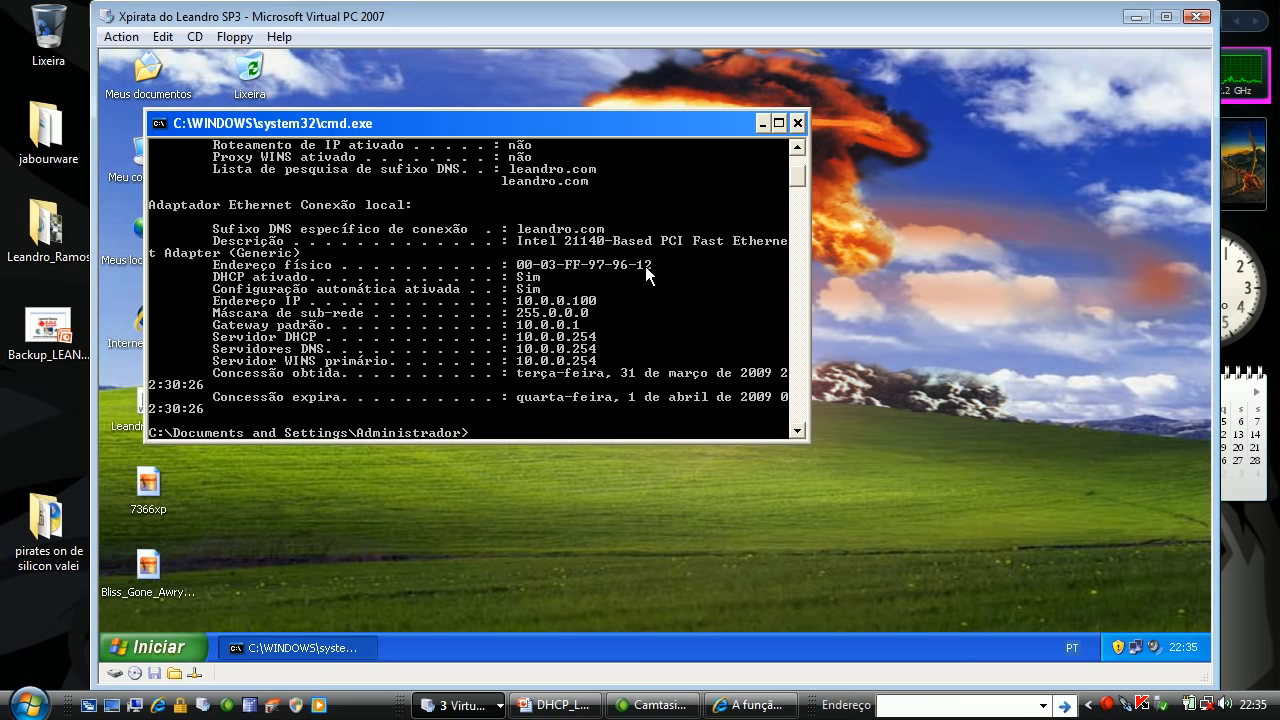
left_click(1136, 18)
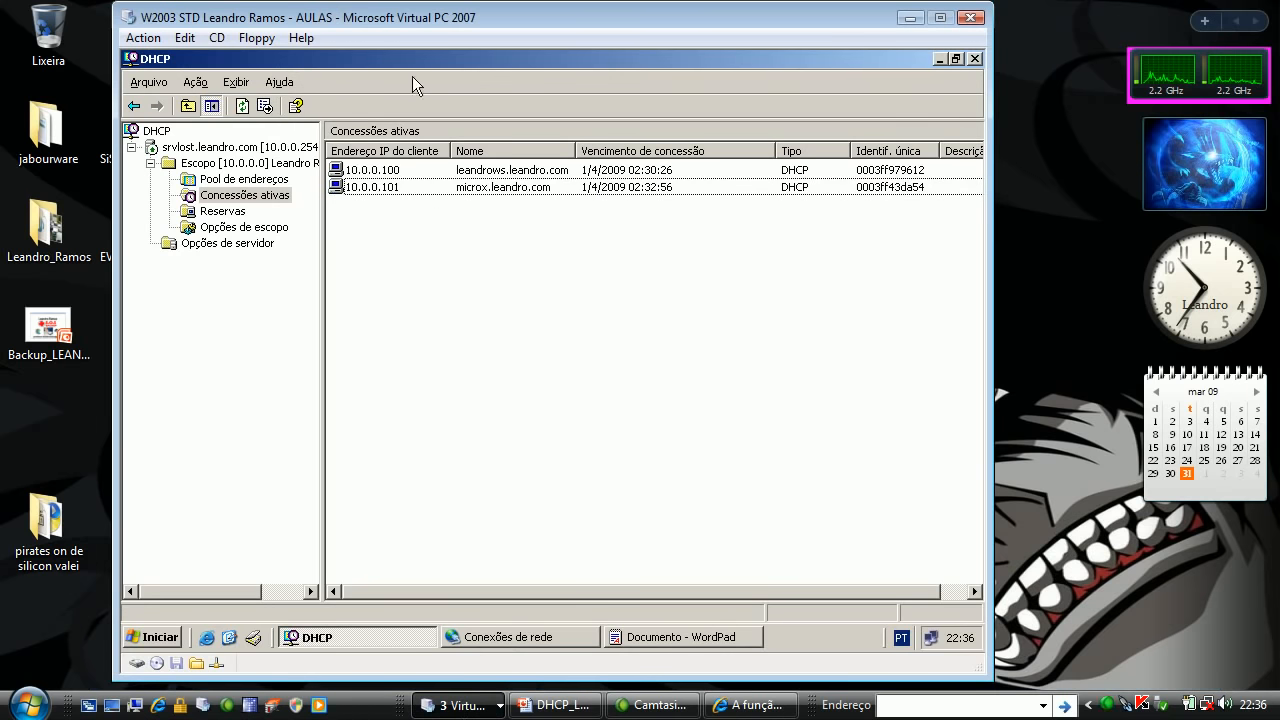
- Start a new reservation in the DHCP scope and name it "Servidor Impressão" followed by the owner's first name
left_click(236, 214)
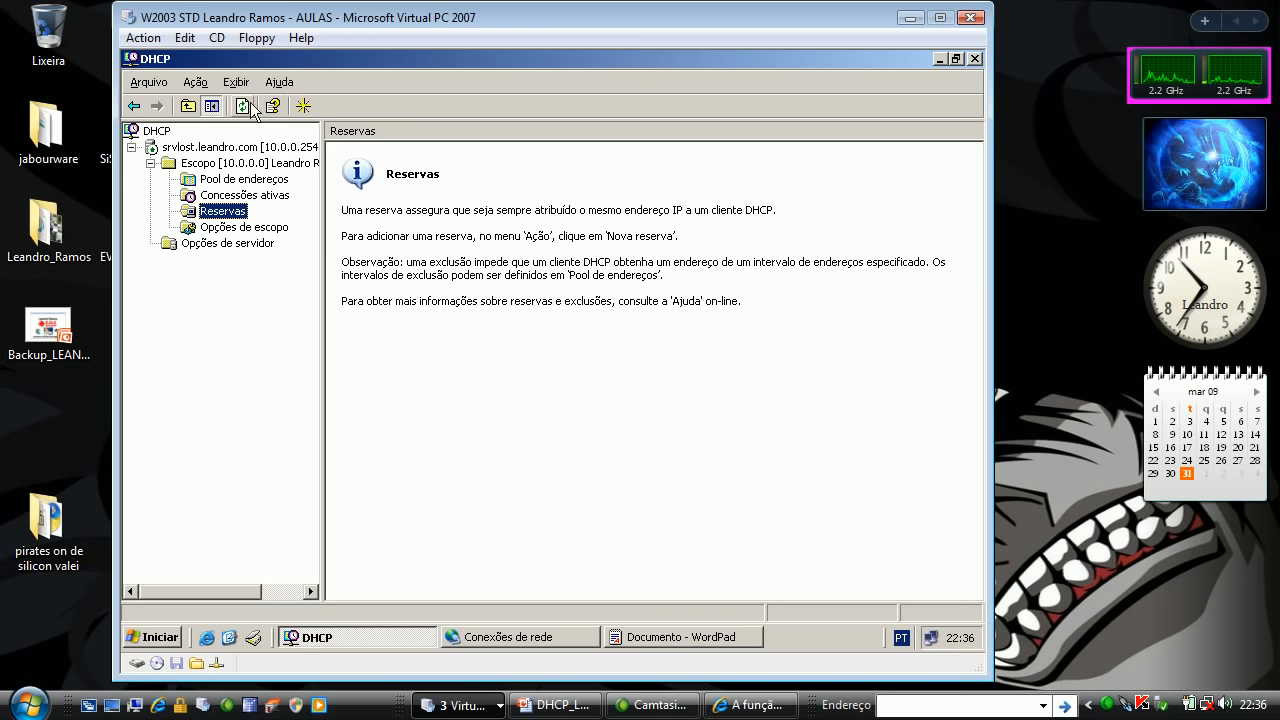
left_click(191, 82)
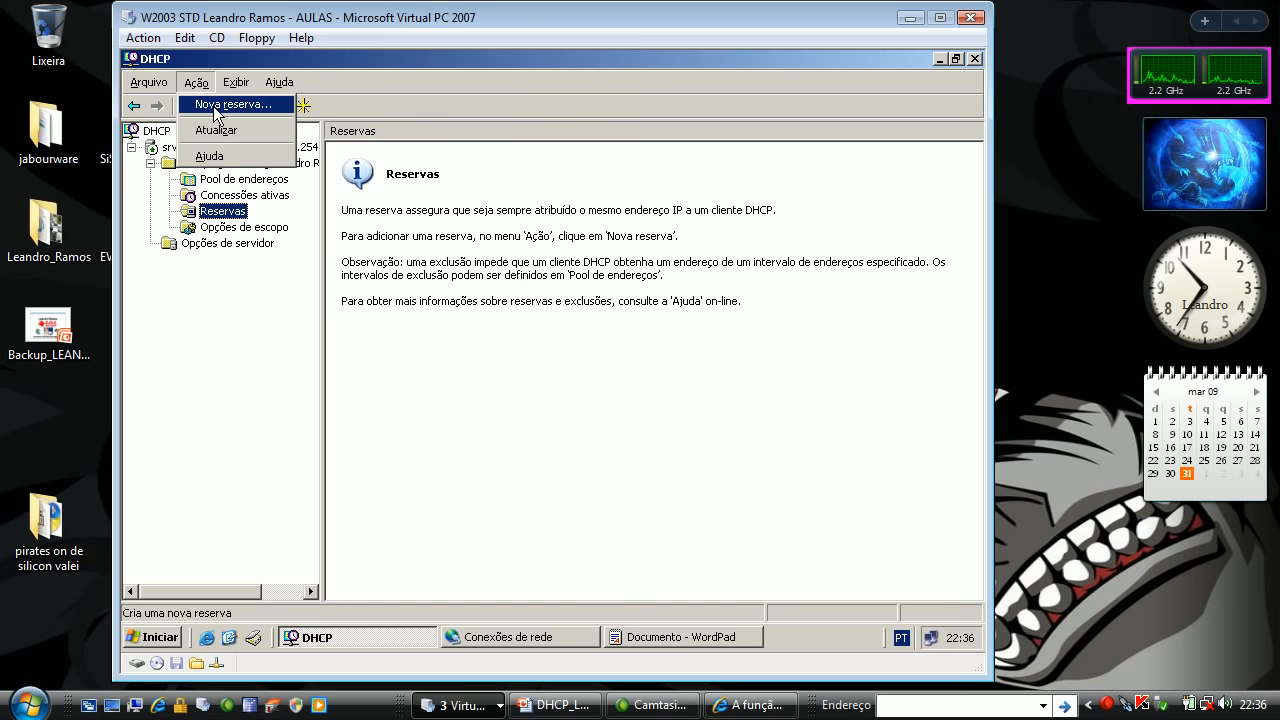
left_click(215, 105)
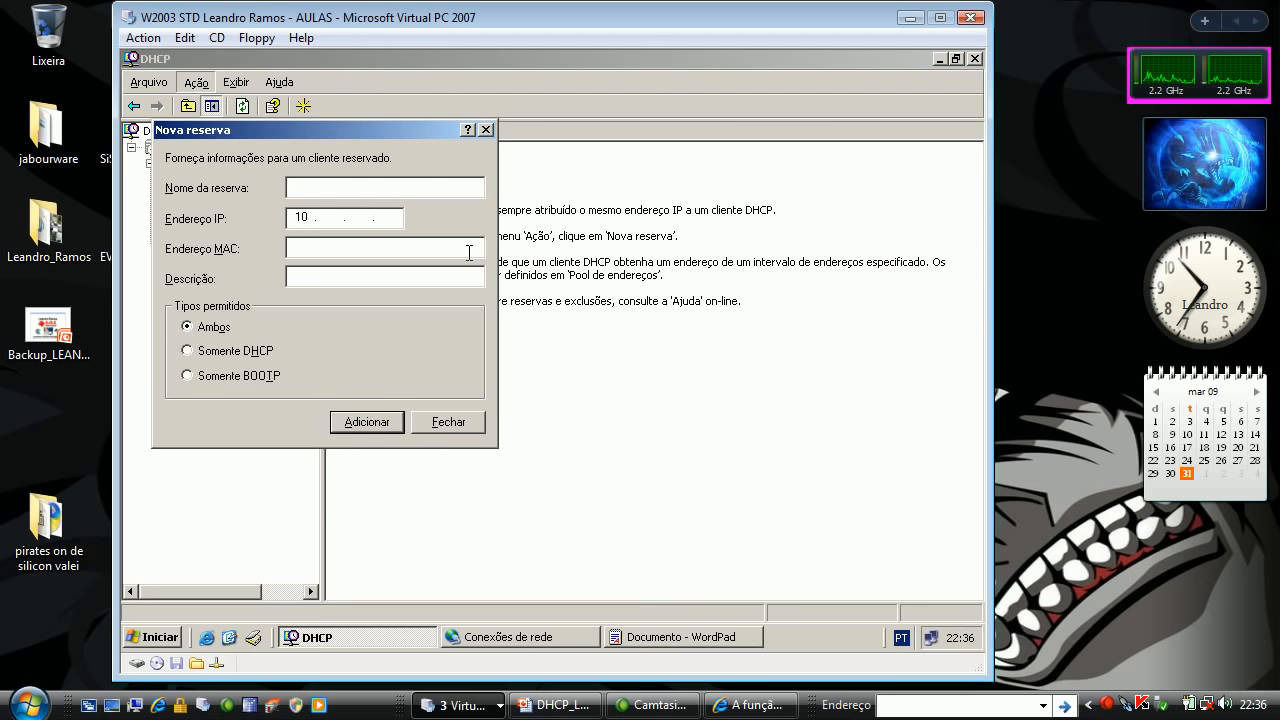
type("Servidor Imp")
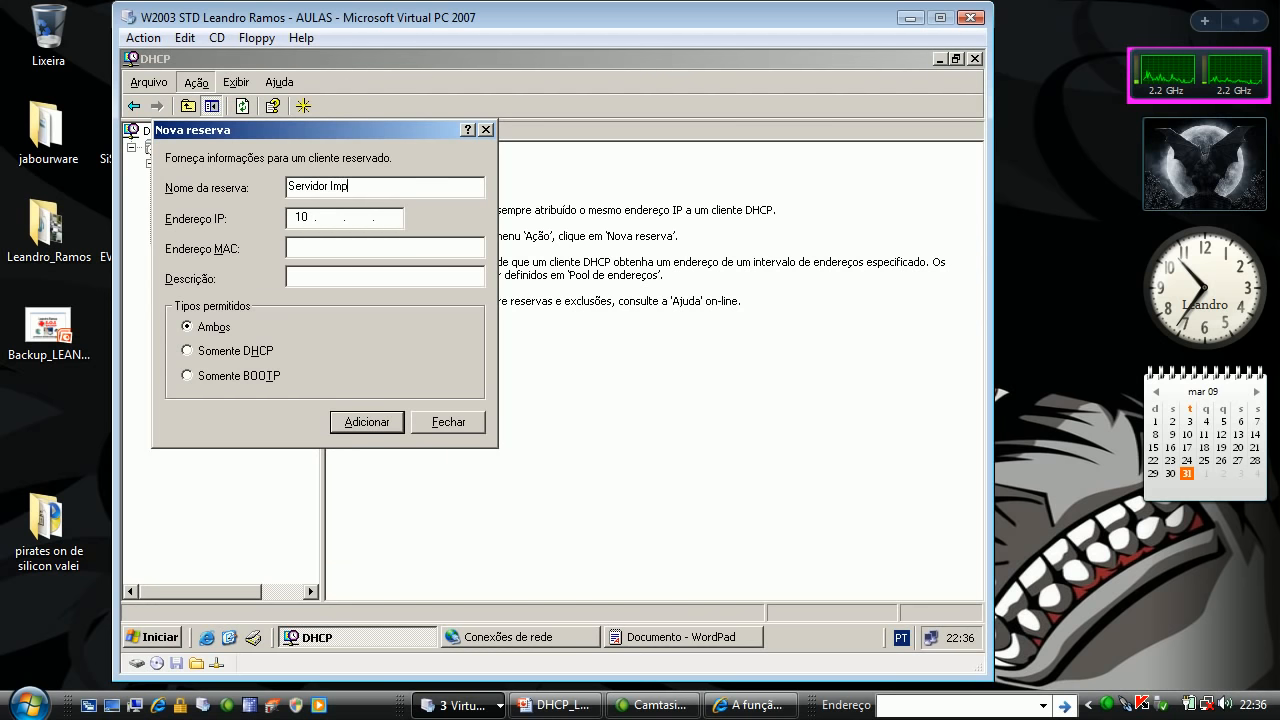
type("ressão Leandro")
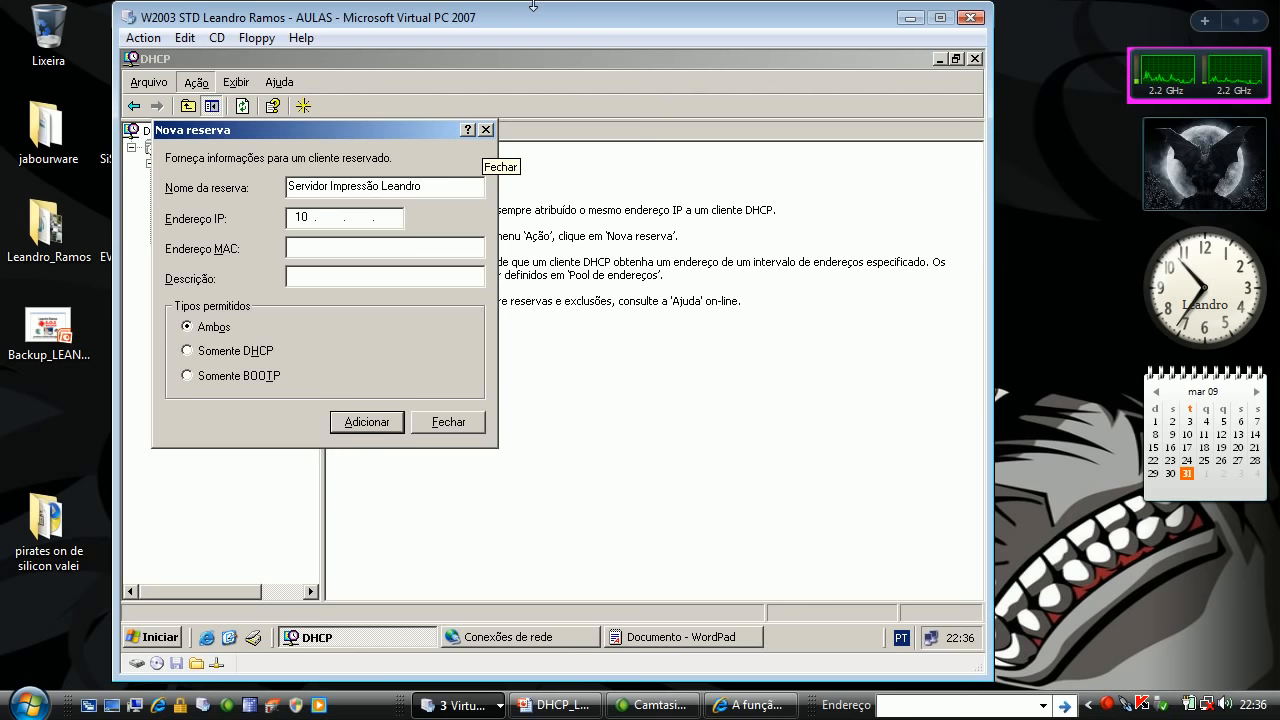
- Set the reservation's IP address to 10.0.0.149 and its MAC address to 0003ff979612
key("Tab")
key("period")
type("0")
key("period")
type("0")
type("1")
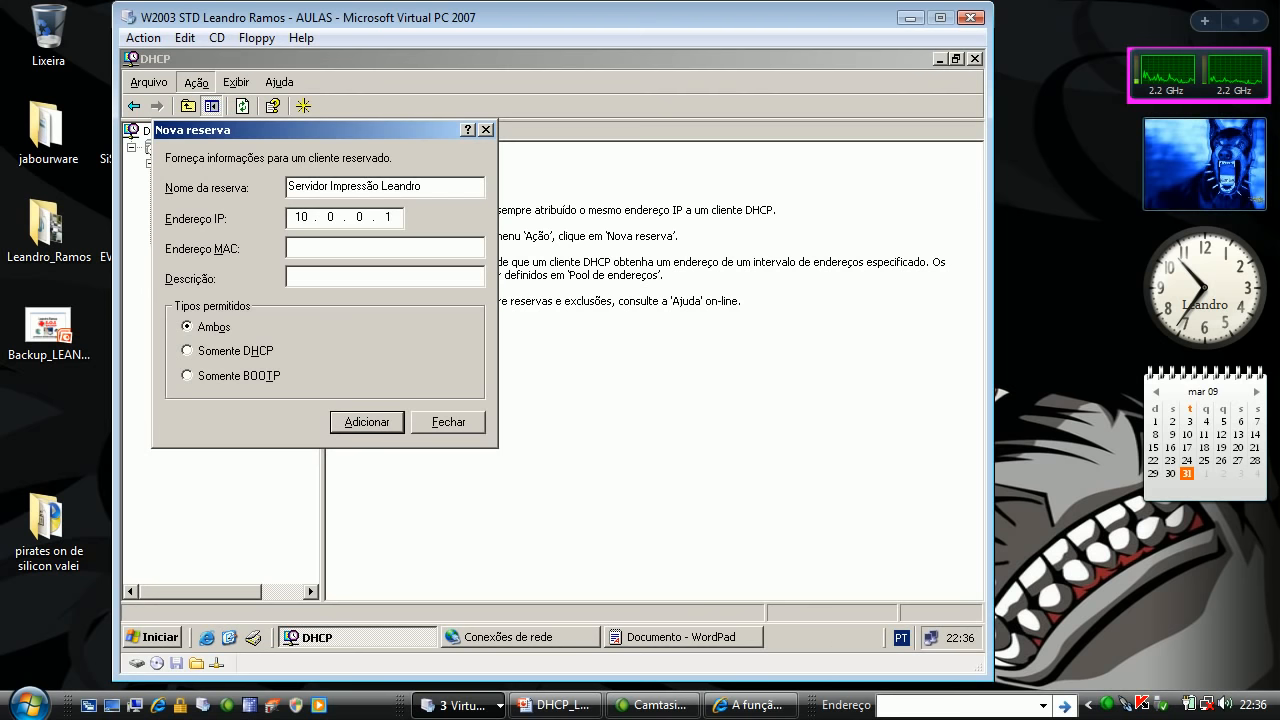
type("49")
type("00")
type("03")
type("ff")
type("97")
type("96")
type("12")
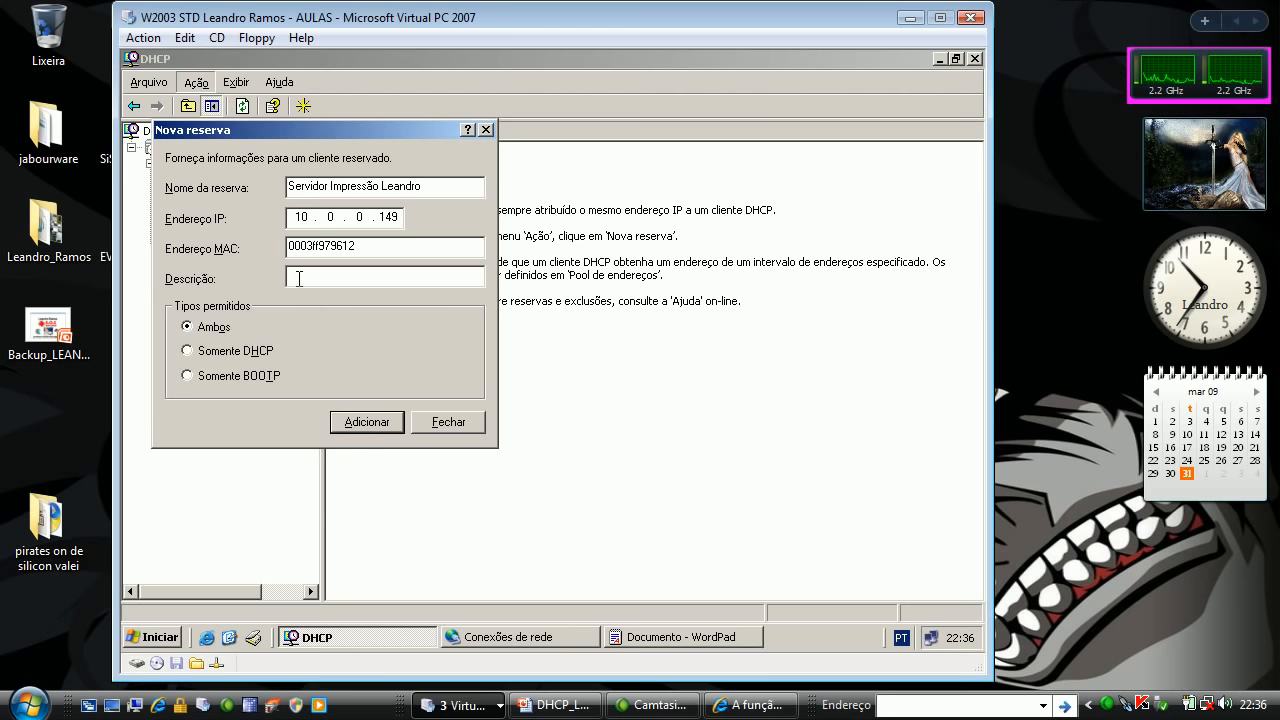
- Describe the reservation with the owner's full name and "Impressora Laser 1100", allow both types (Ambos), add it, and close the dialog
type("Leandro Ramos ASer")
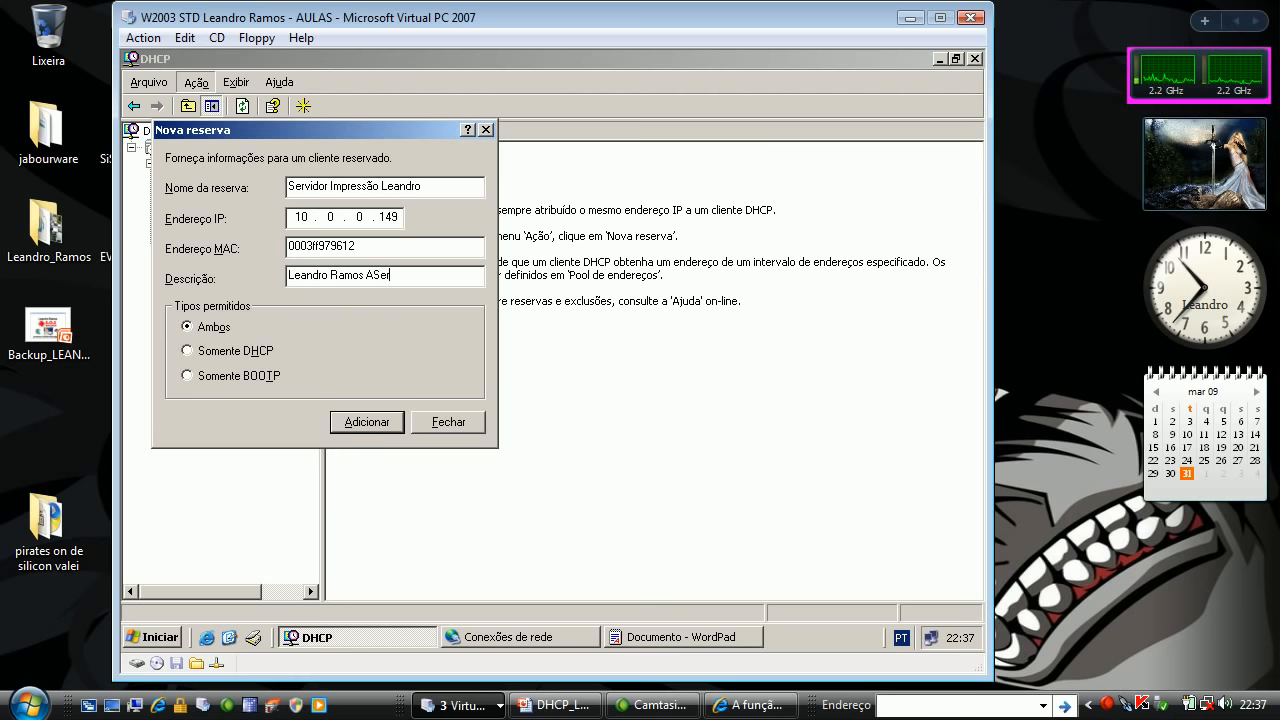
key("BackSpace")
key("BackSpace")
key("BackSpace")
key("BackSpace")
type("Impressora Laser ")
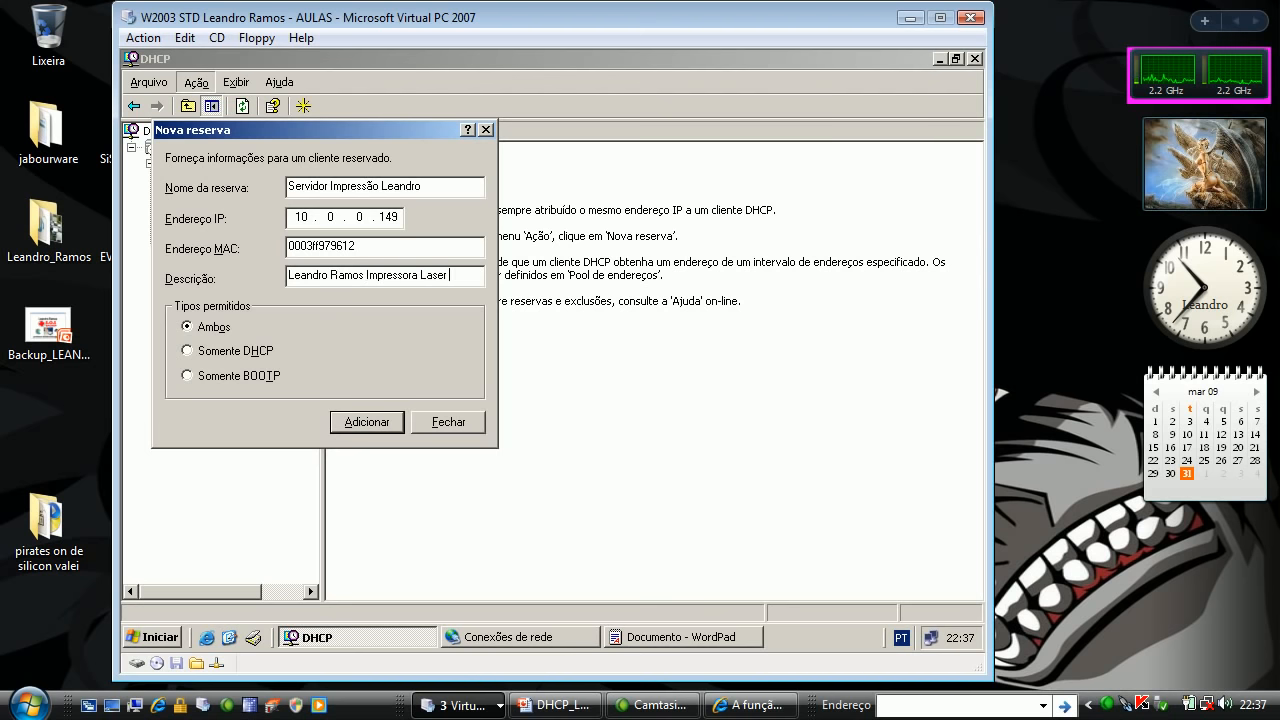
type("1100")
left_click(230, 326)
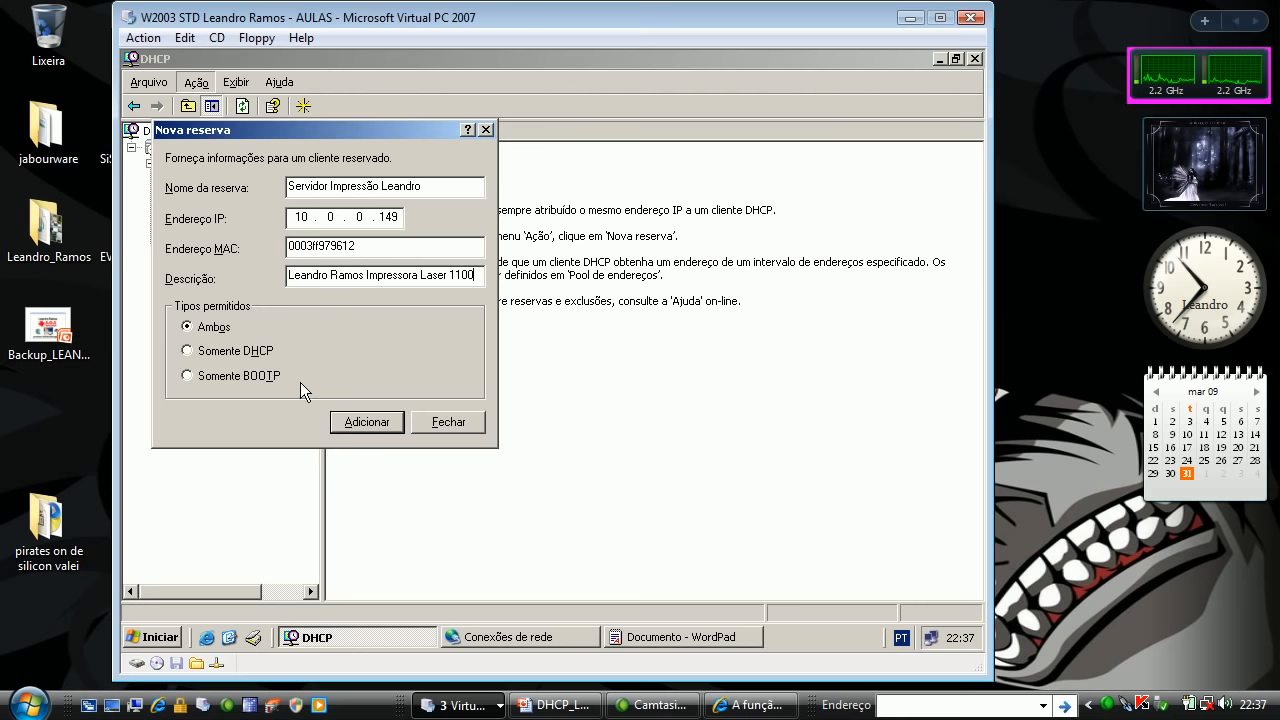
left_click(373, 422)
left_click(468, 421)
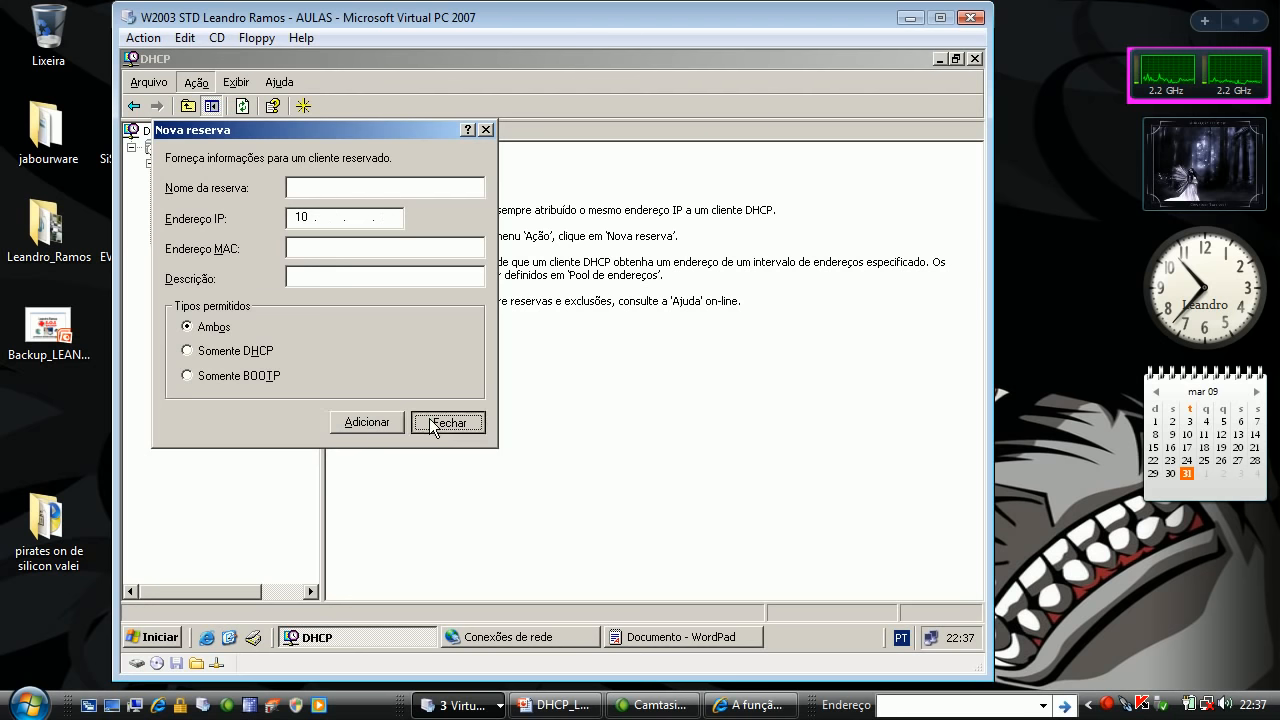
- Examine the new reservation in the reservations list and its entry among the scope's active leases
left_click_drag(526, 150, 626, 151)
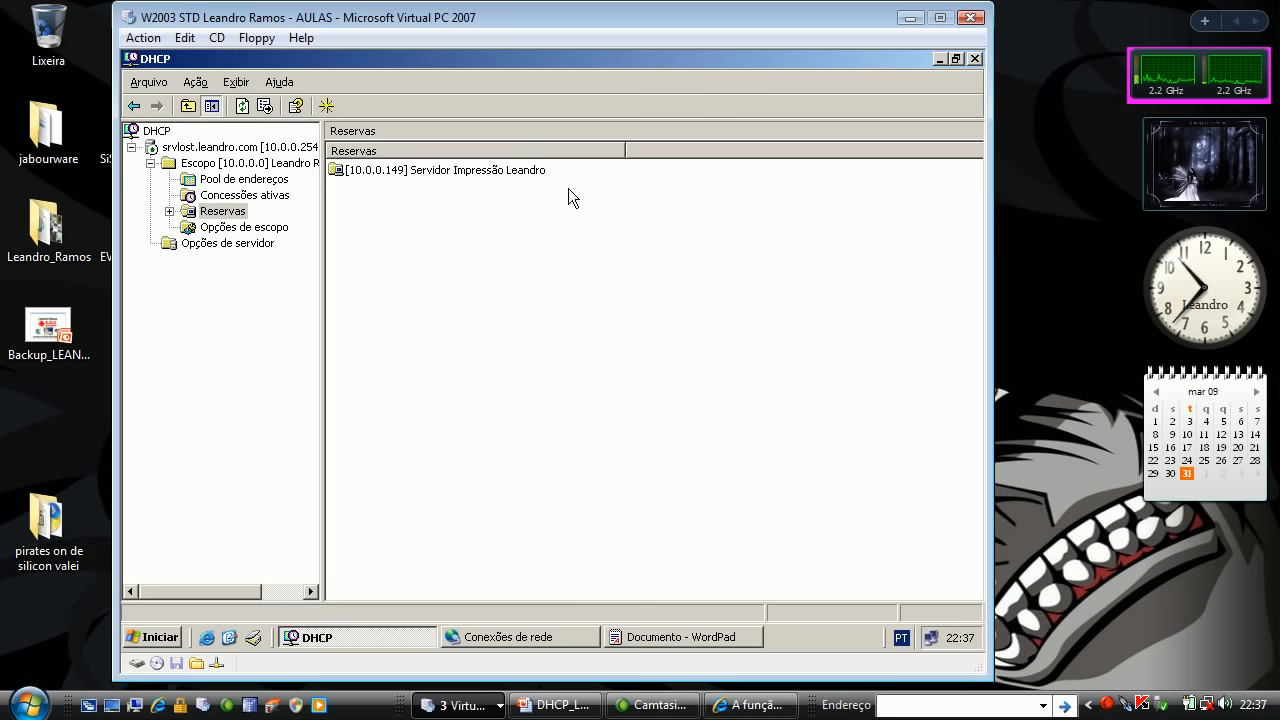
left_click(266, 196)
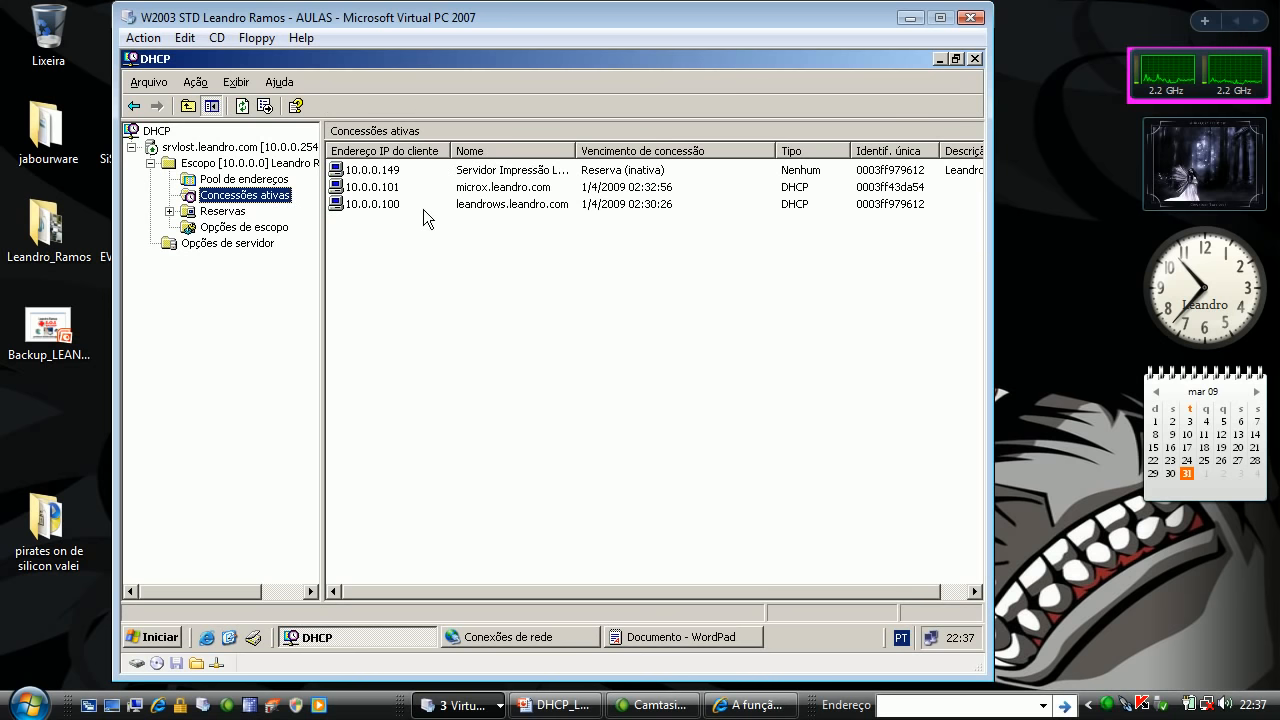
left_click(398, 172)
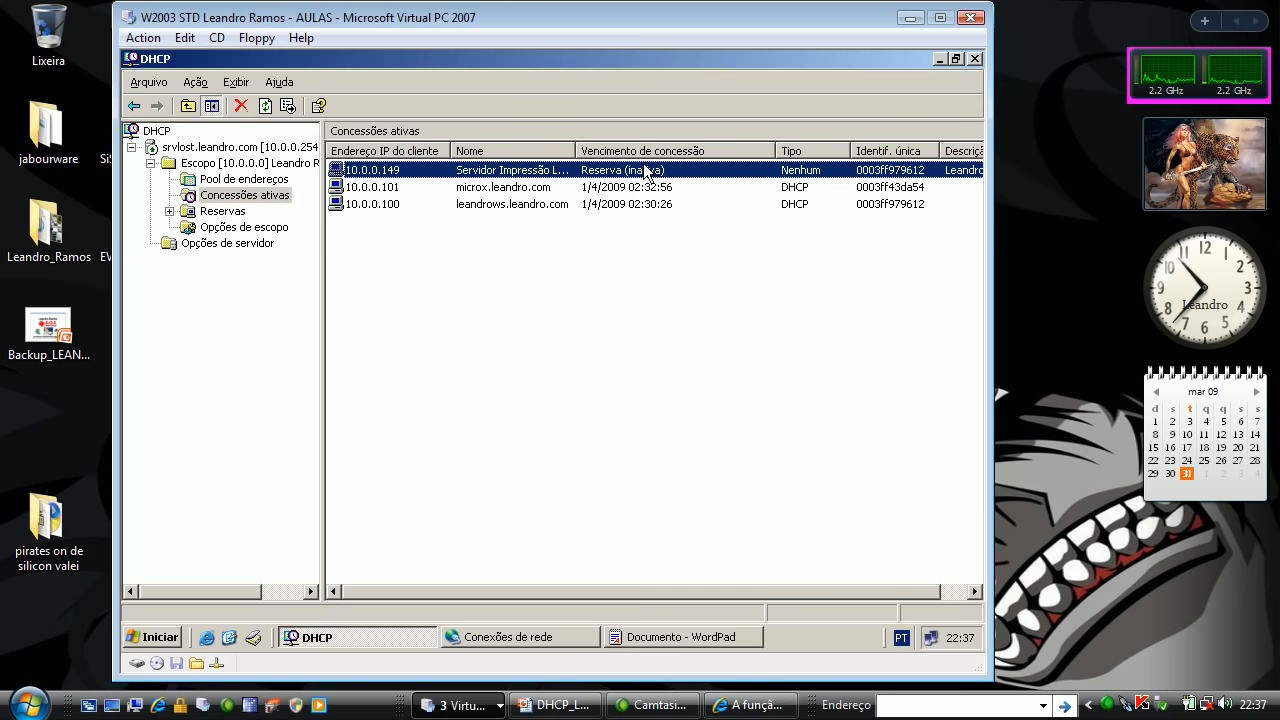
- Switch to the Windows XP SP3 virtual machine, clear its command prompt, and release and renew the IP address with ipconfig
left_click(476, 708)
left_click(481, 650)
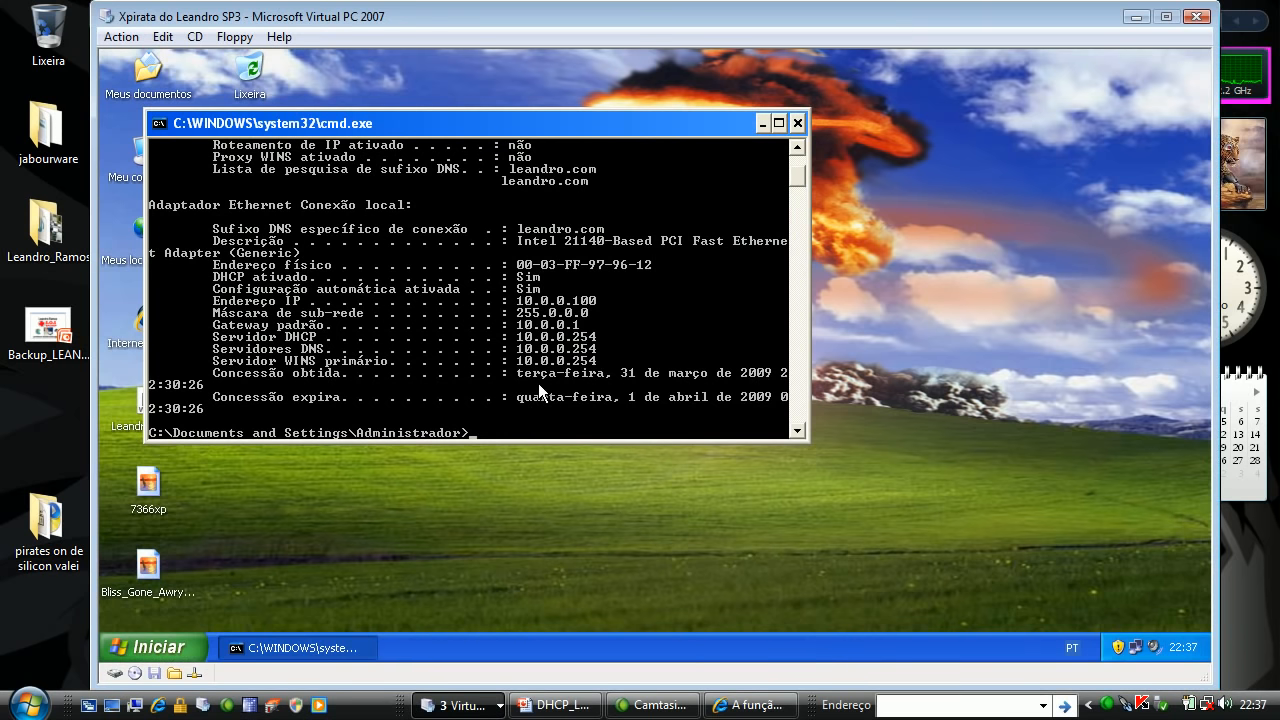
type("cls")
key("Return")
type("ipconfig /rele")
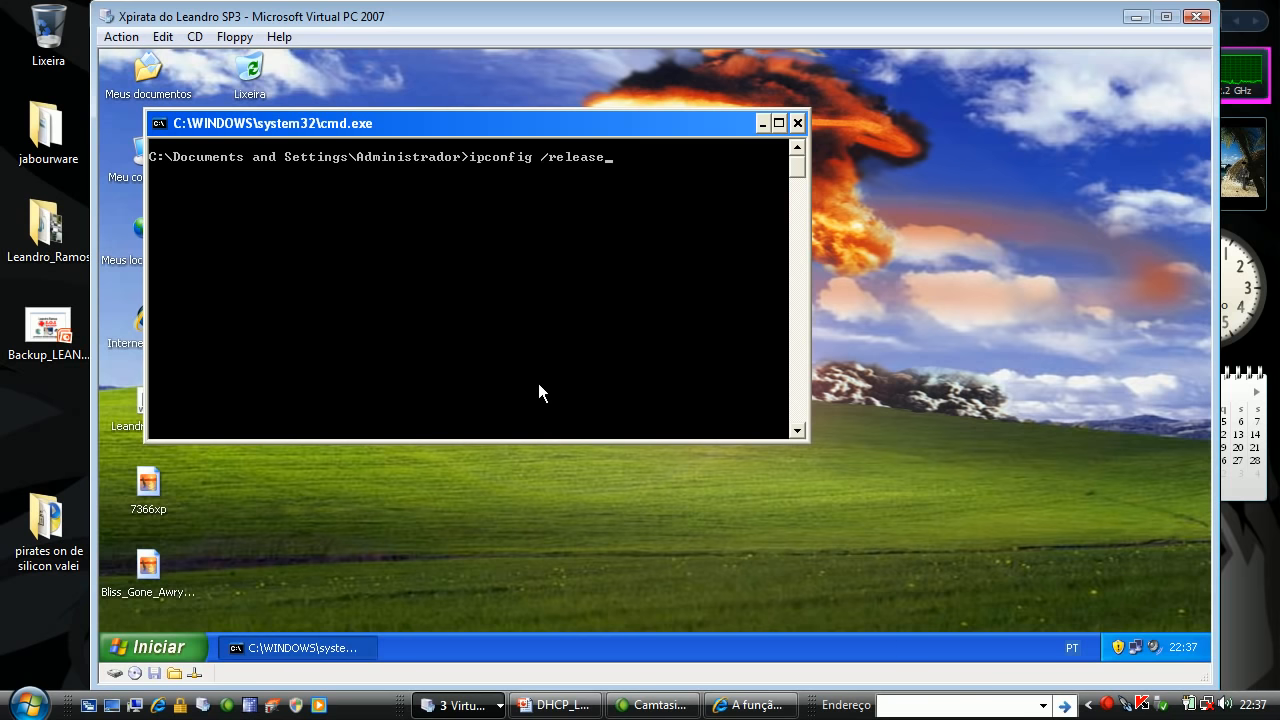
type("ase")
key("Return")
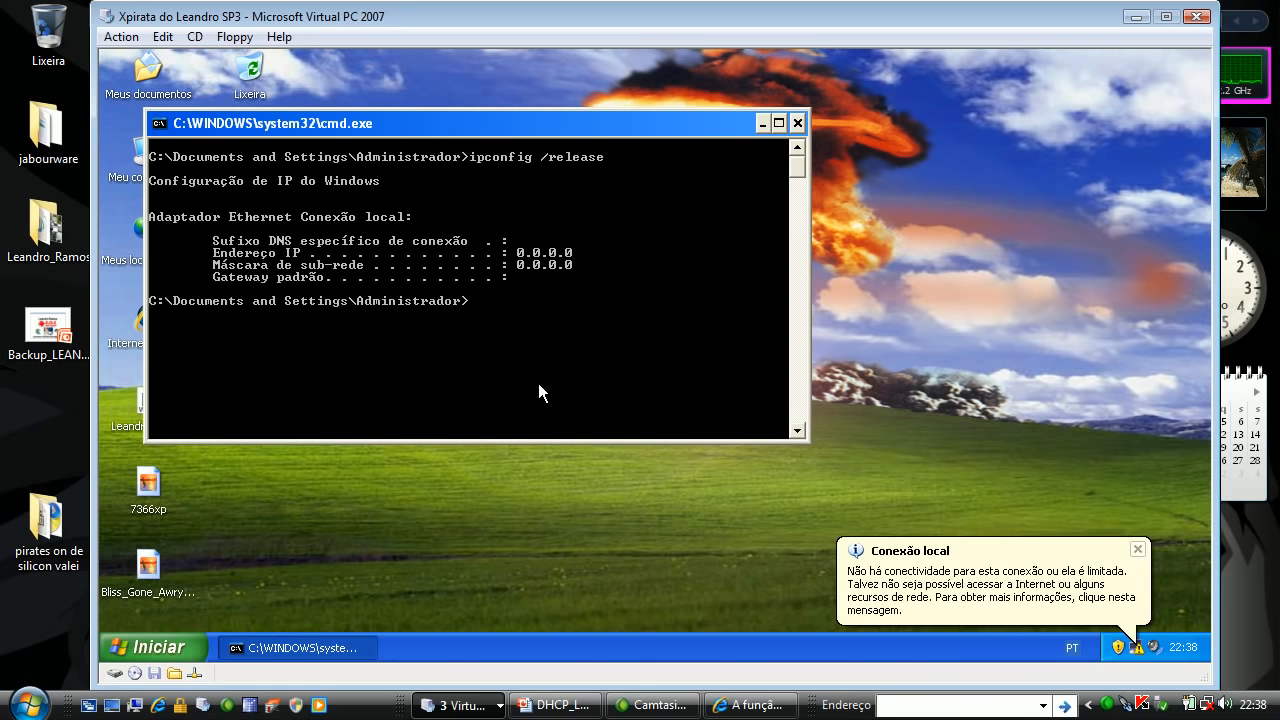
type("ipconfig /renew")
key("Return")
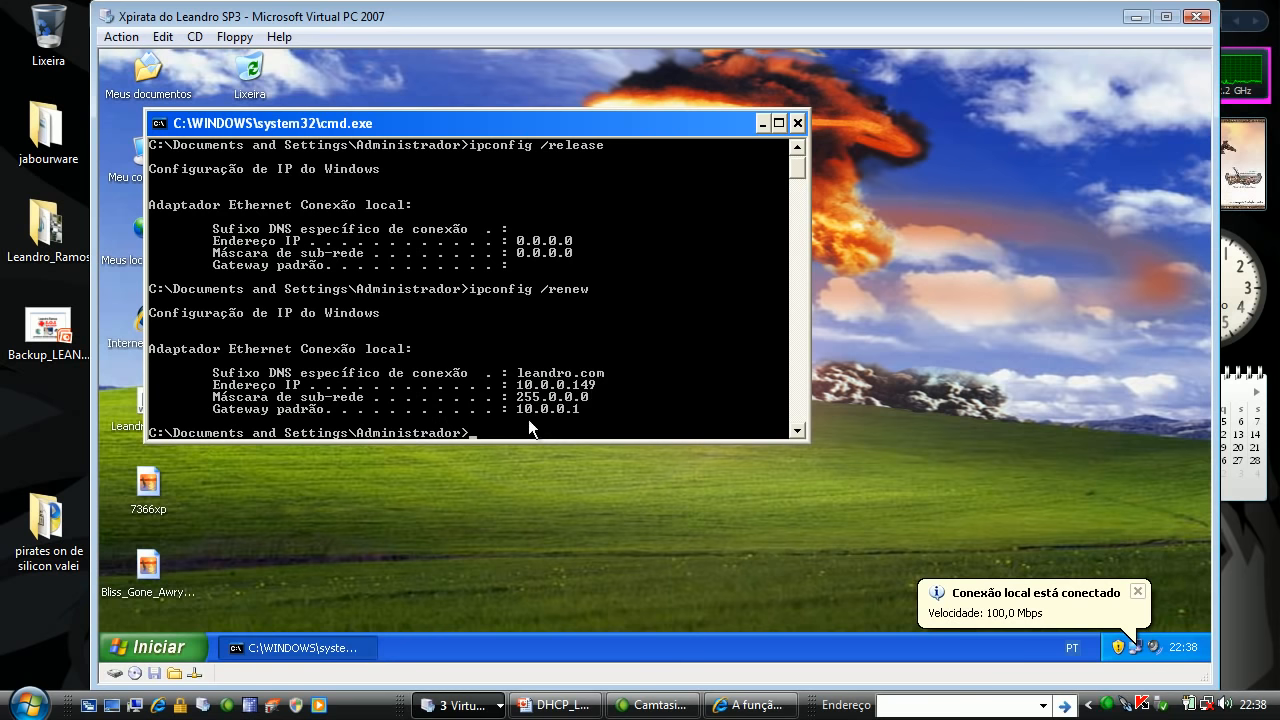
- Return to the Windows Server 2003 machine and refresh the scope's active leases to check the 10.0.0.149 entry
left_click(1146, 18)
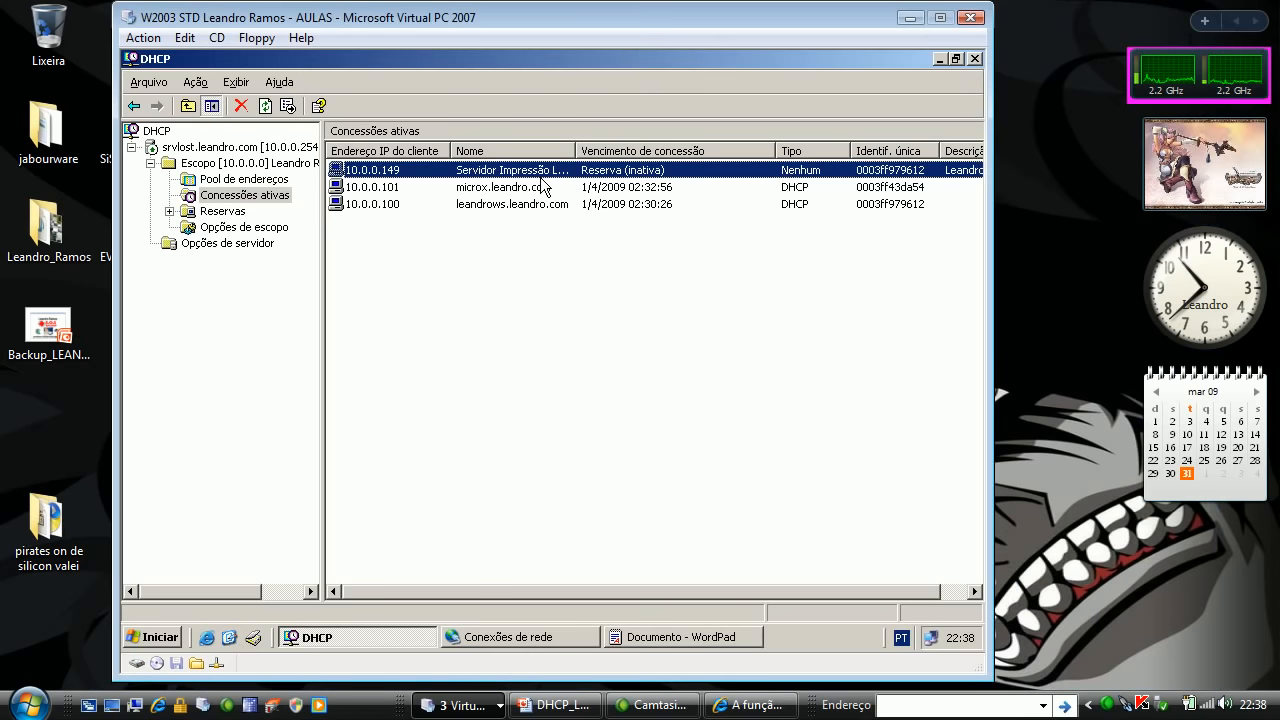
key("F5")
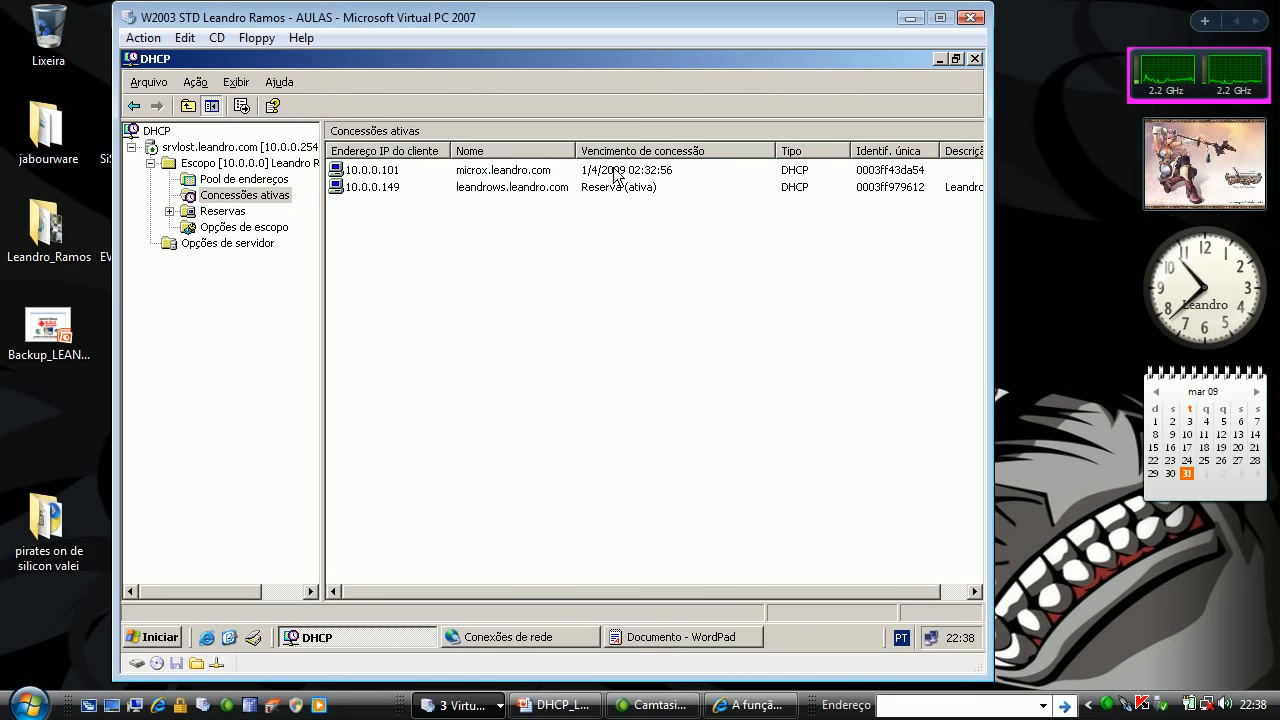
left_click(392, 188)
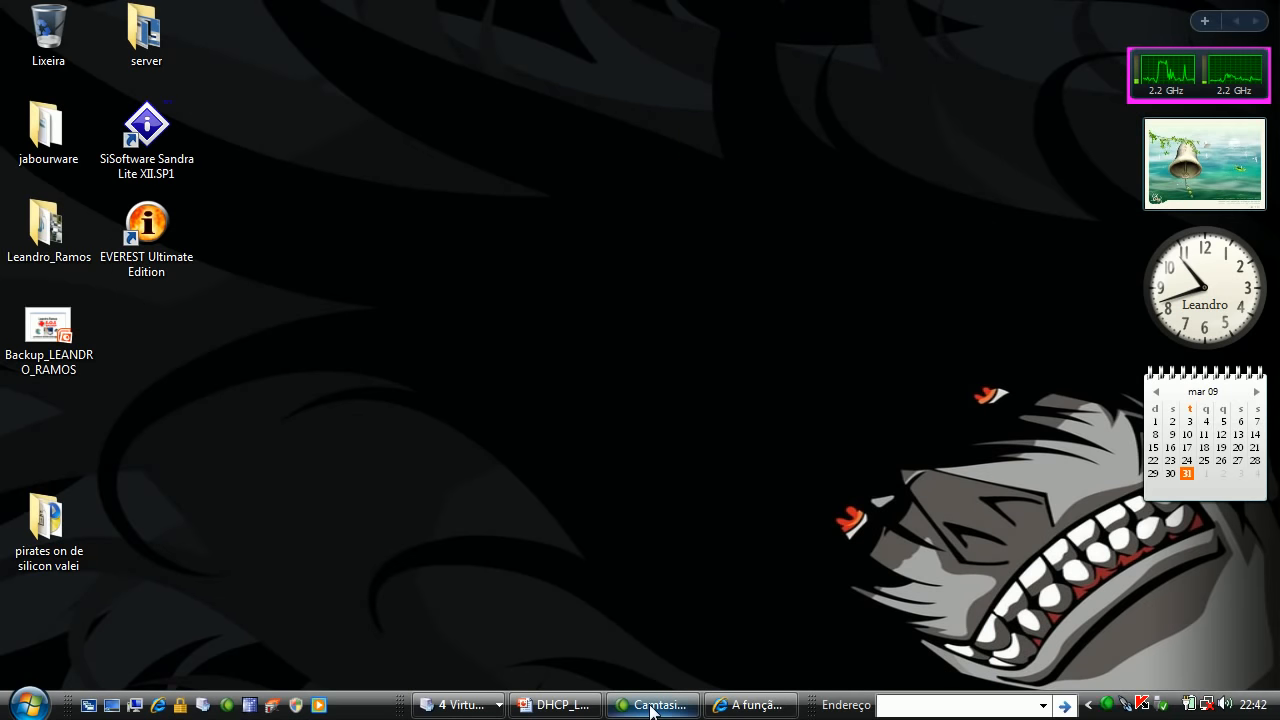
- Switch to the win98 virtual machine and display its IP configuration with ipconfig in the MS-DOS prompt
left_click(462, 706)
left_click(476, 600)
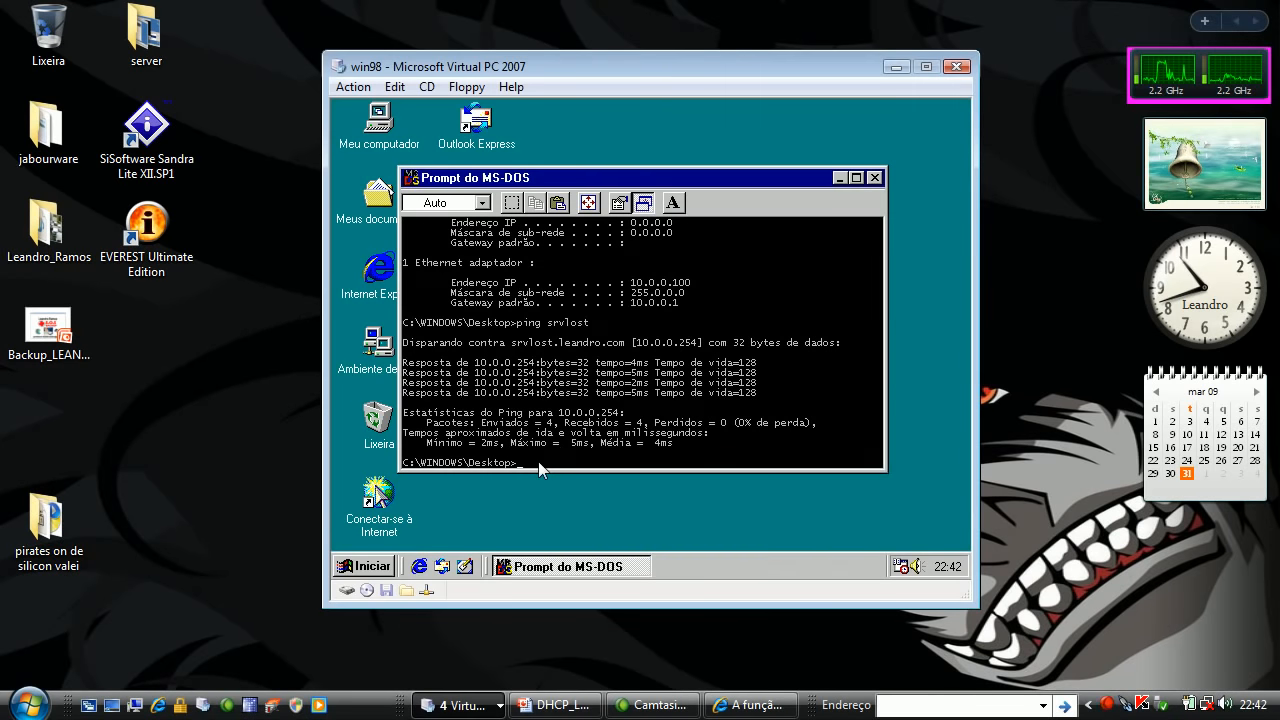
type("ipconfig")
key("Return")
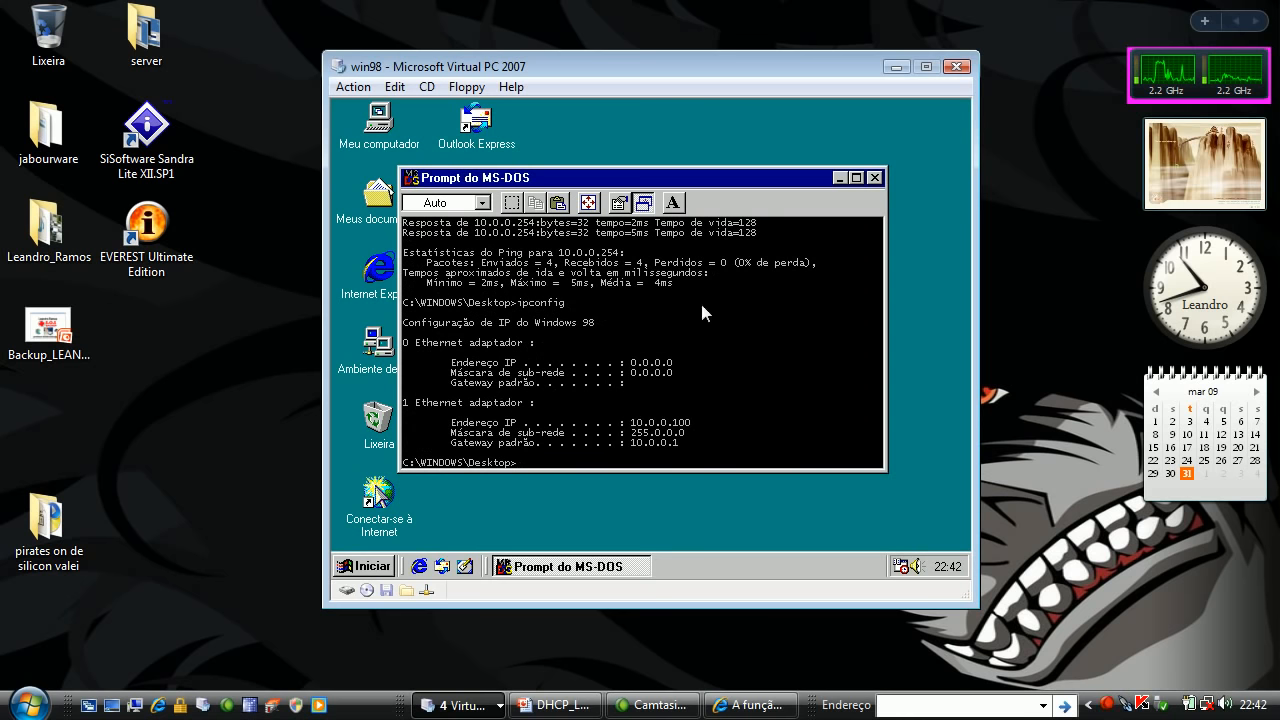
- Close the MS-DOS prompt and view the properties of Ambiente de rede, closing them without changes
left_click(880, 179)
right_click(390, 360)
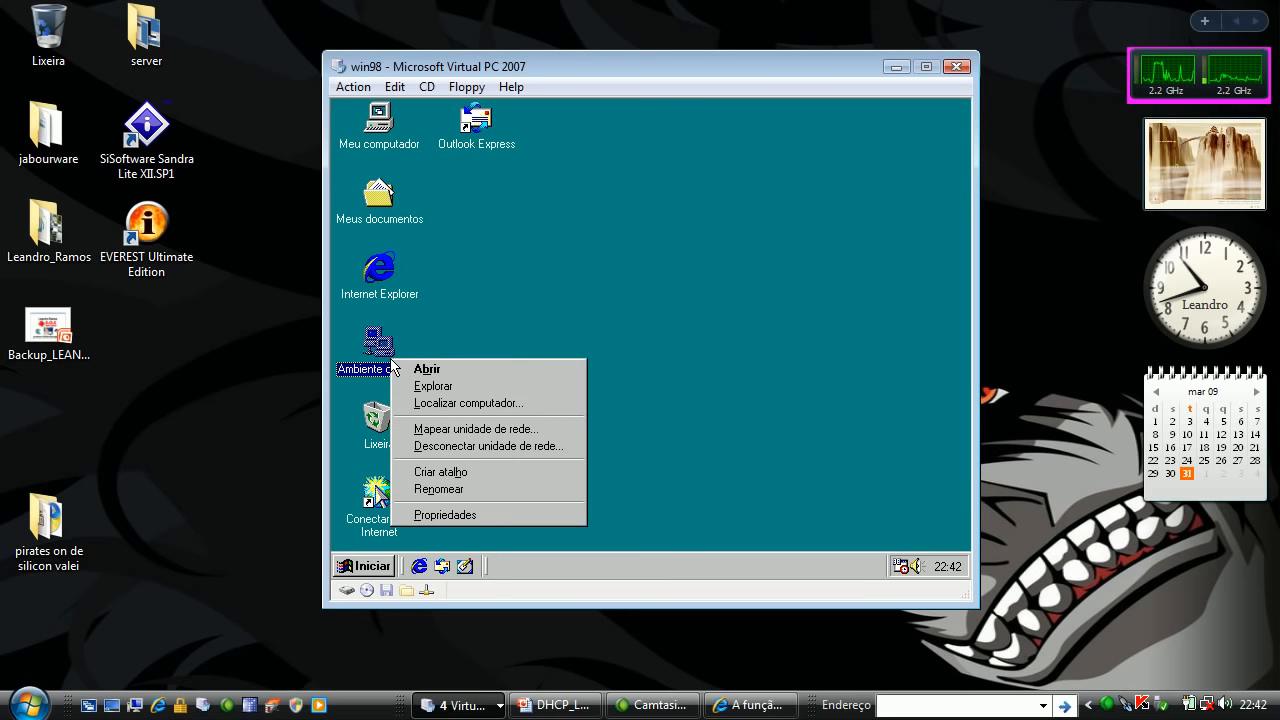
left_click(476, 517)
left_click(758, 529)
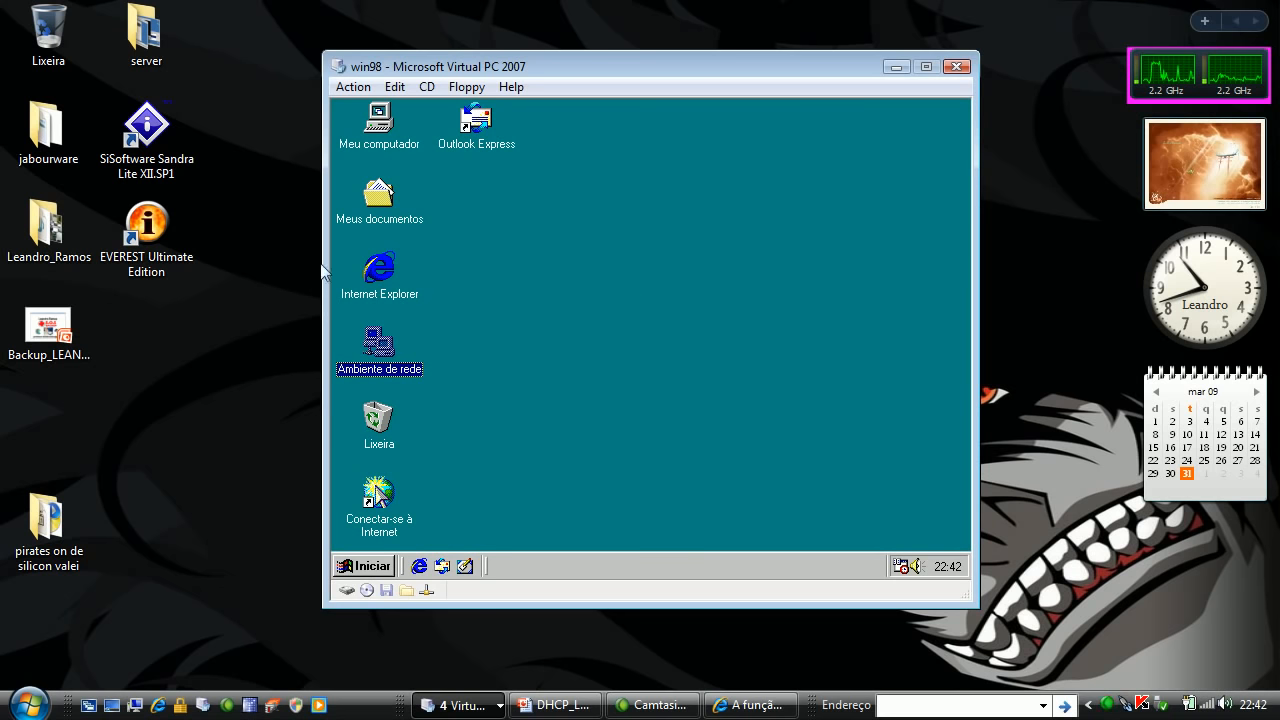
- Switch to the Windows Server 2003 machine and examine the A7K0K4, MICROX, SRVLOST and WIN98 records among the WINS active registrations, widening the Tipo column
left_click(450, 705)
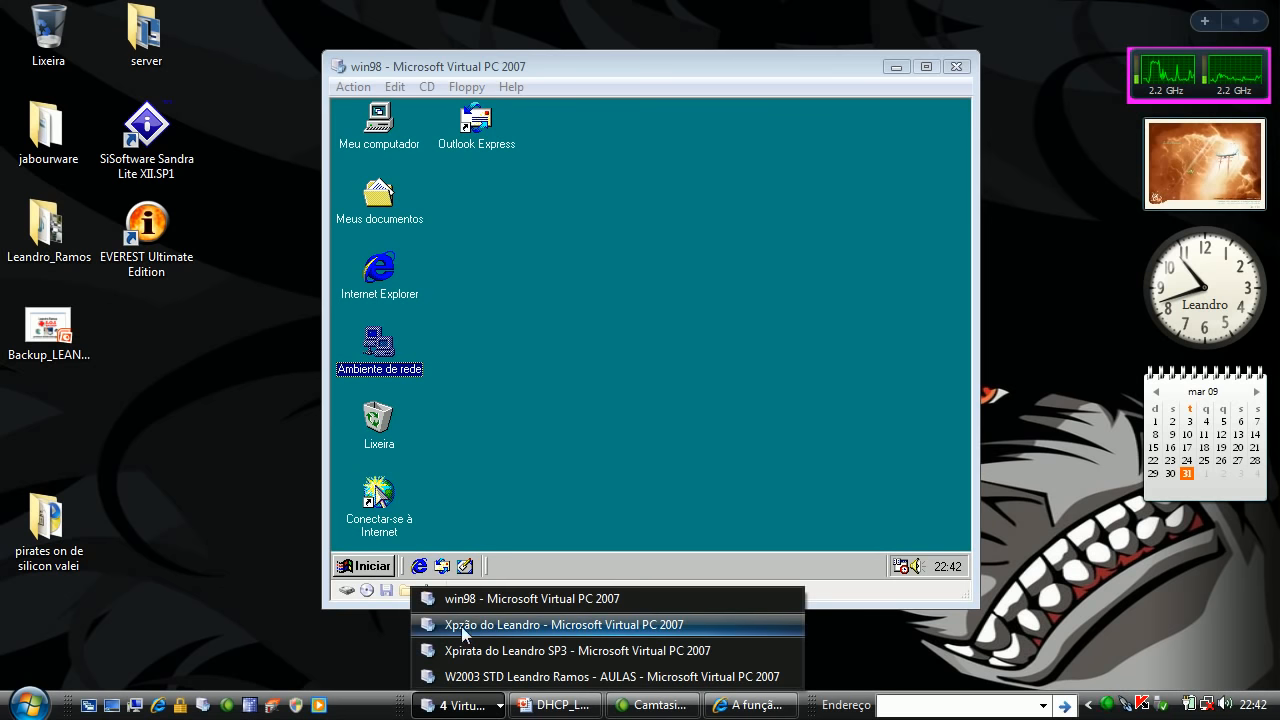
left_click(472, 674)
left_click(356, 208)
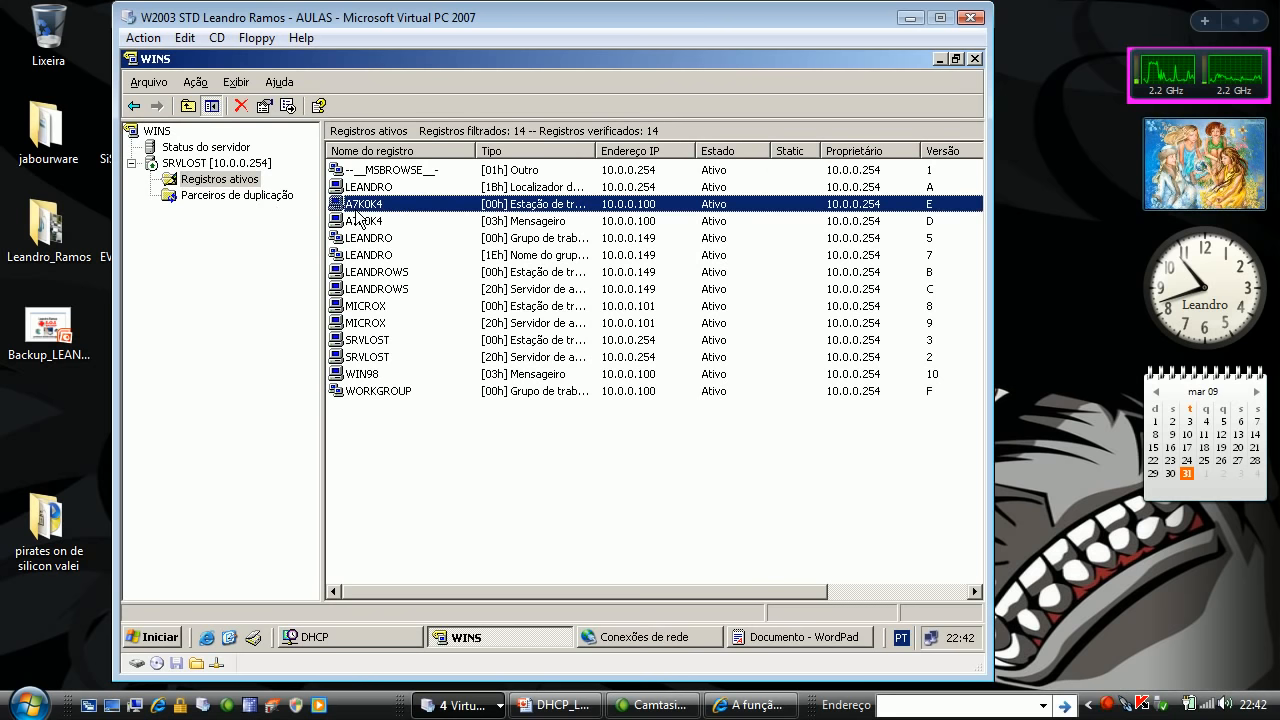
double_click(596, 150)
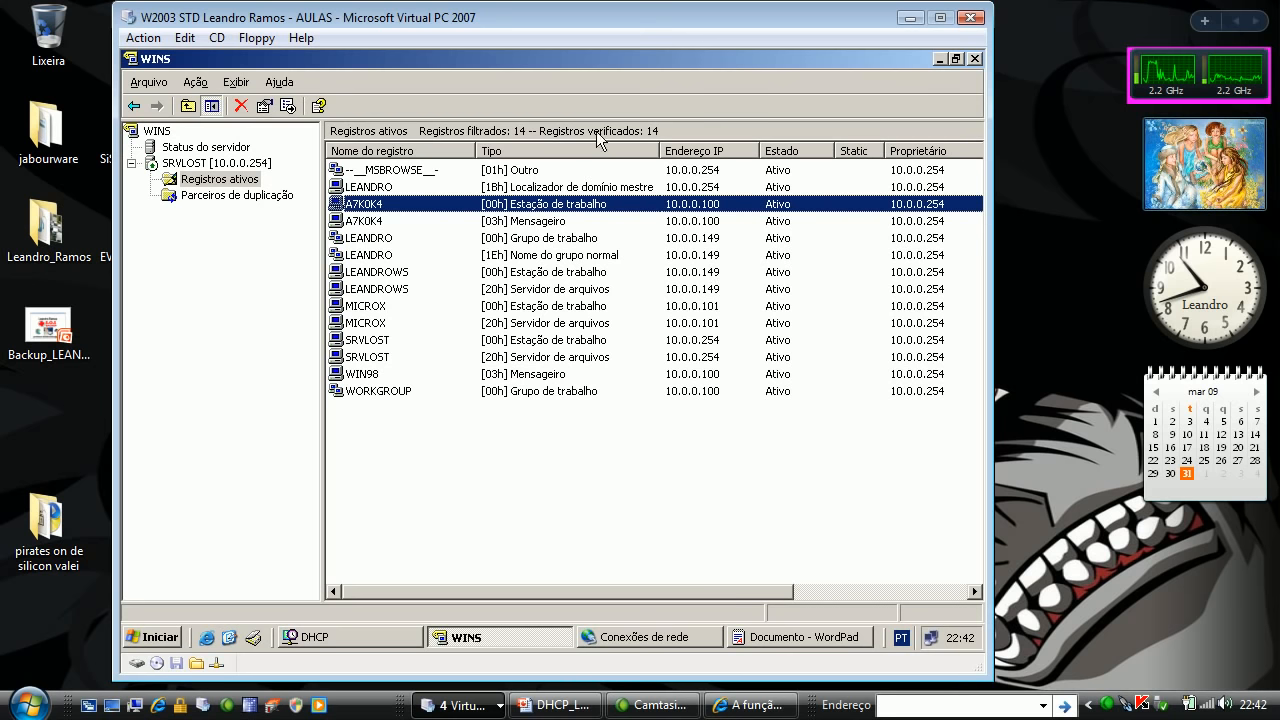
left_click(381, 323)
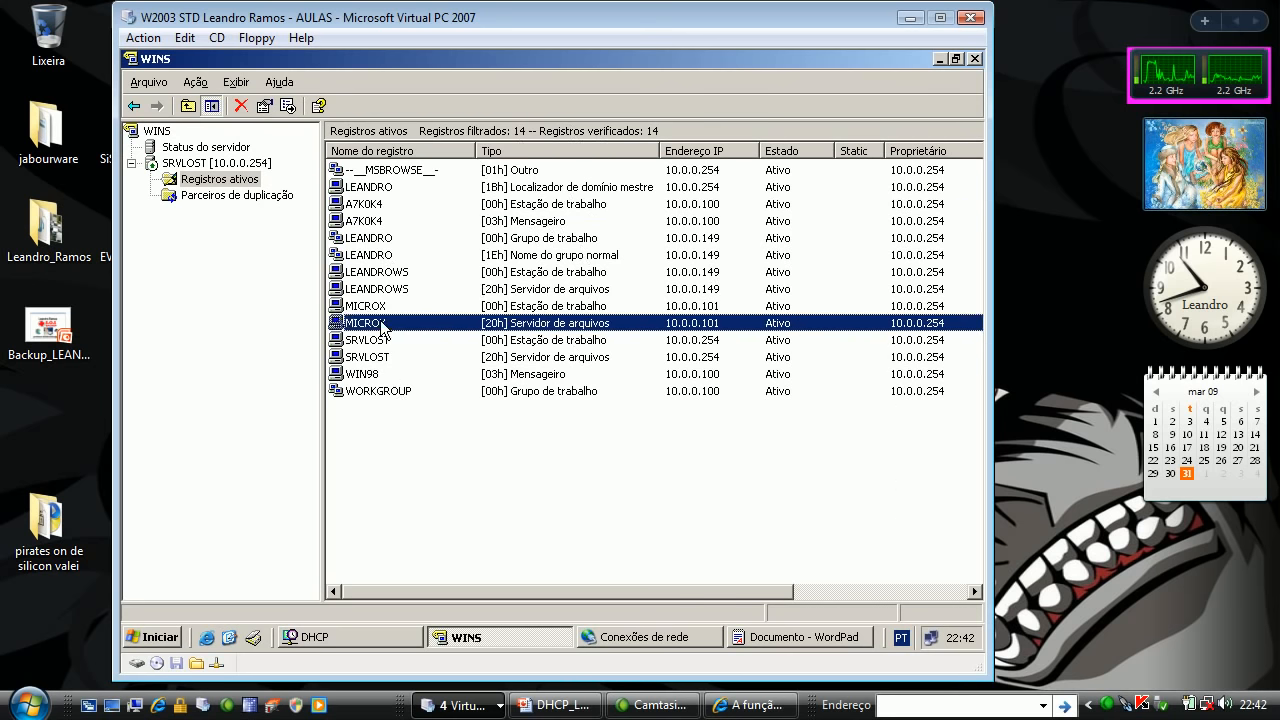
left_click(383, 356)
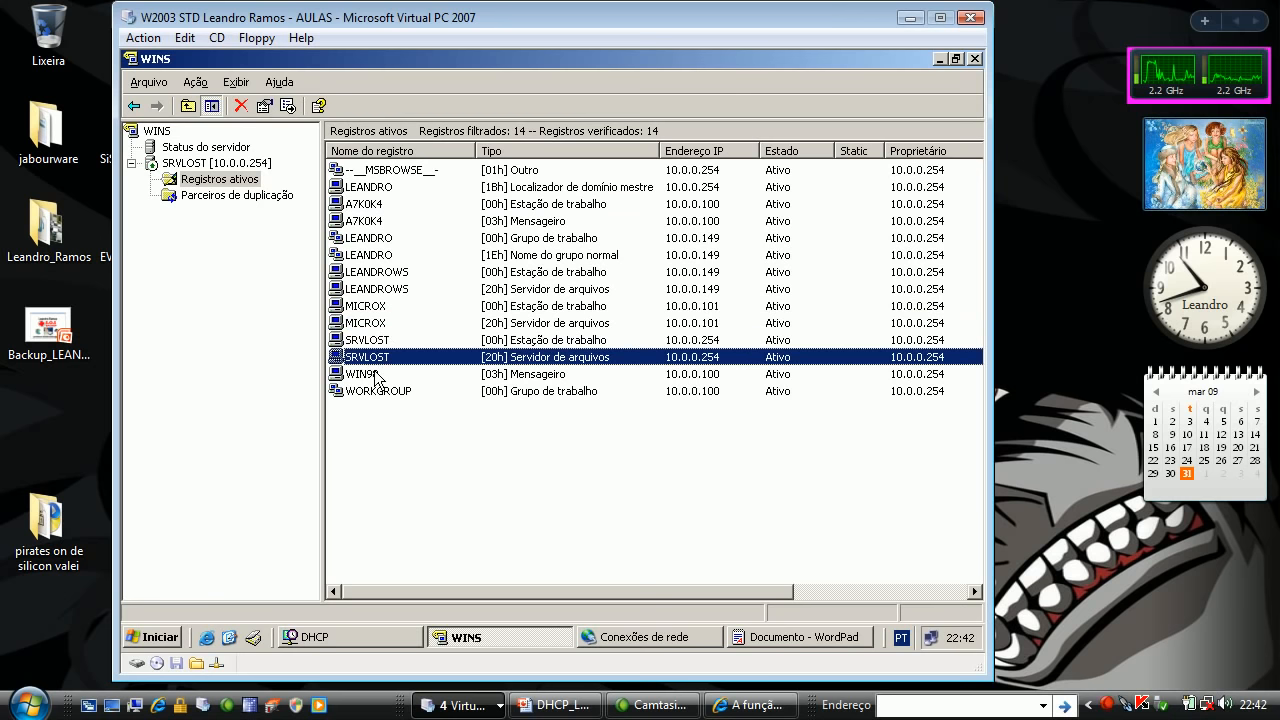
left_click(382, 378)
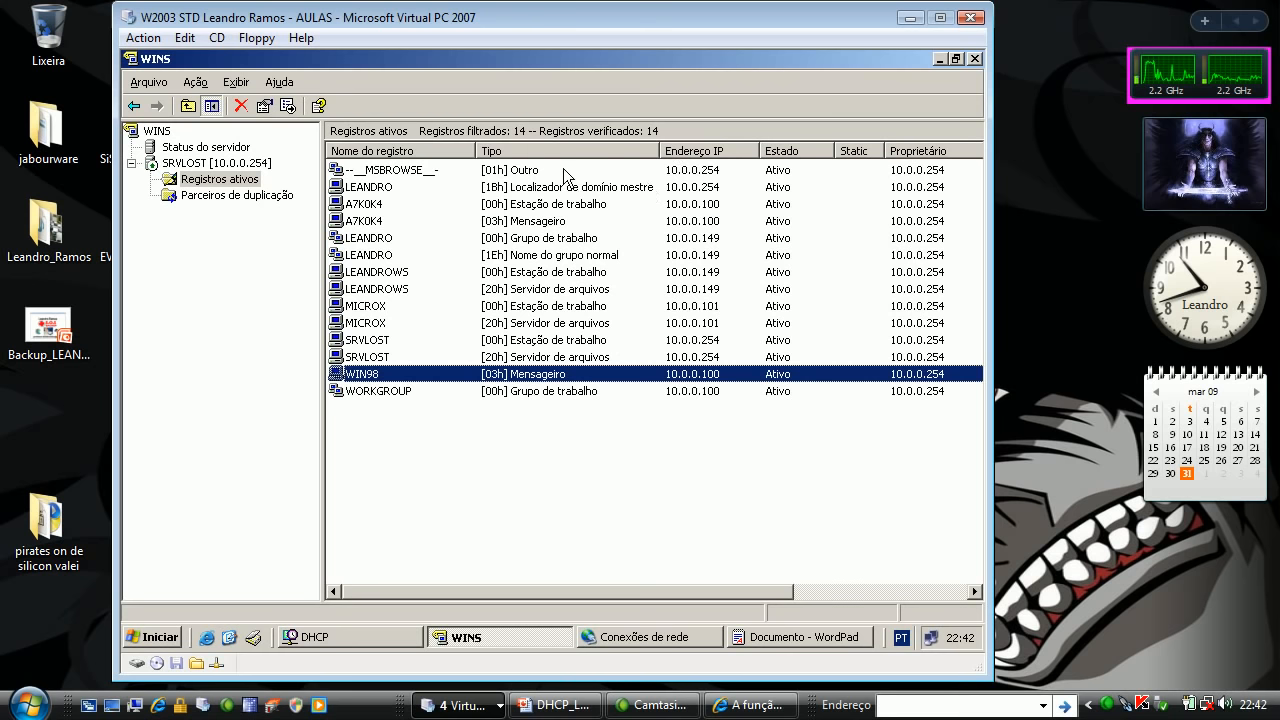
- Minimize the WINS console and both virtual machine windows, and present the closing slide of the DHCP presentation in PowerPoint
left_click(940, 58)
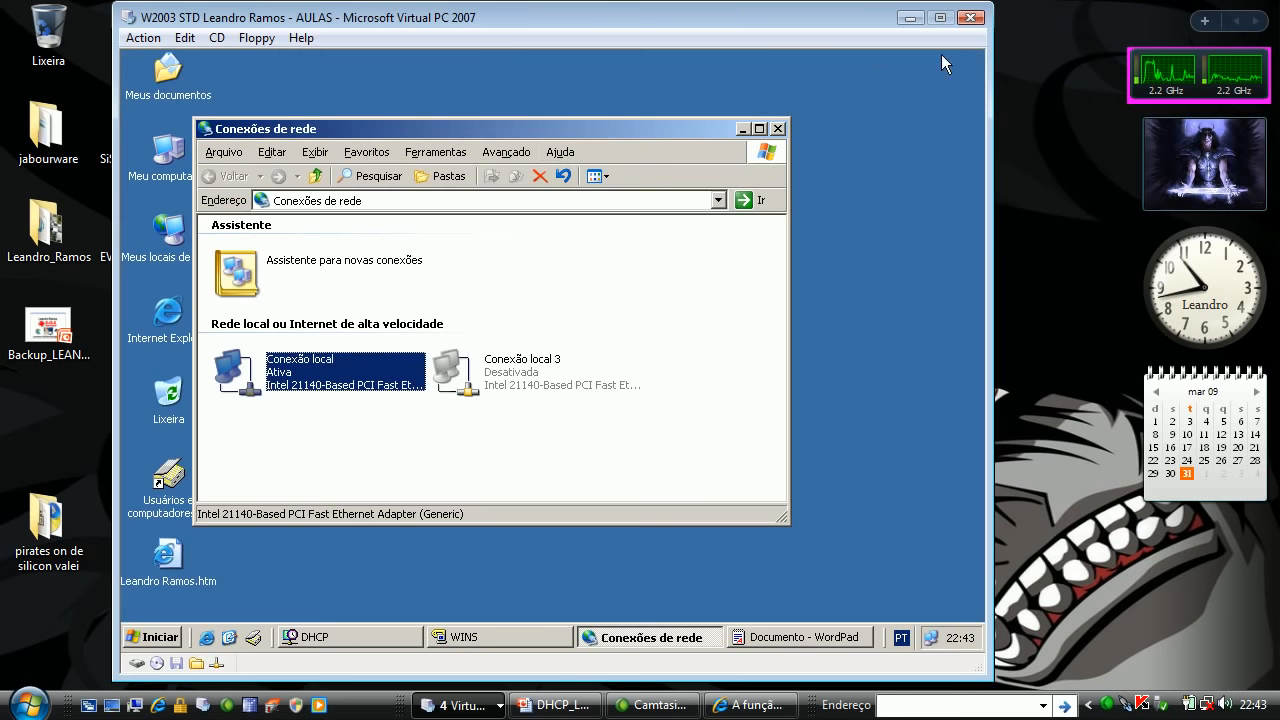
left_click(910, 17)
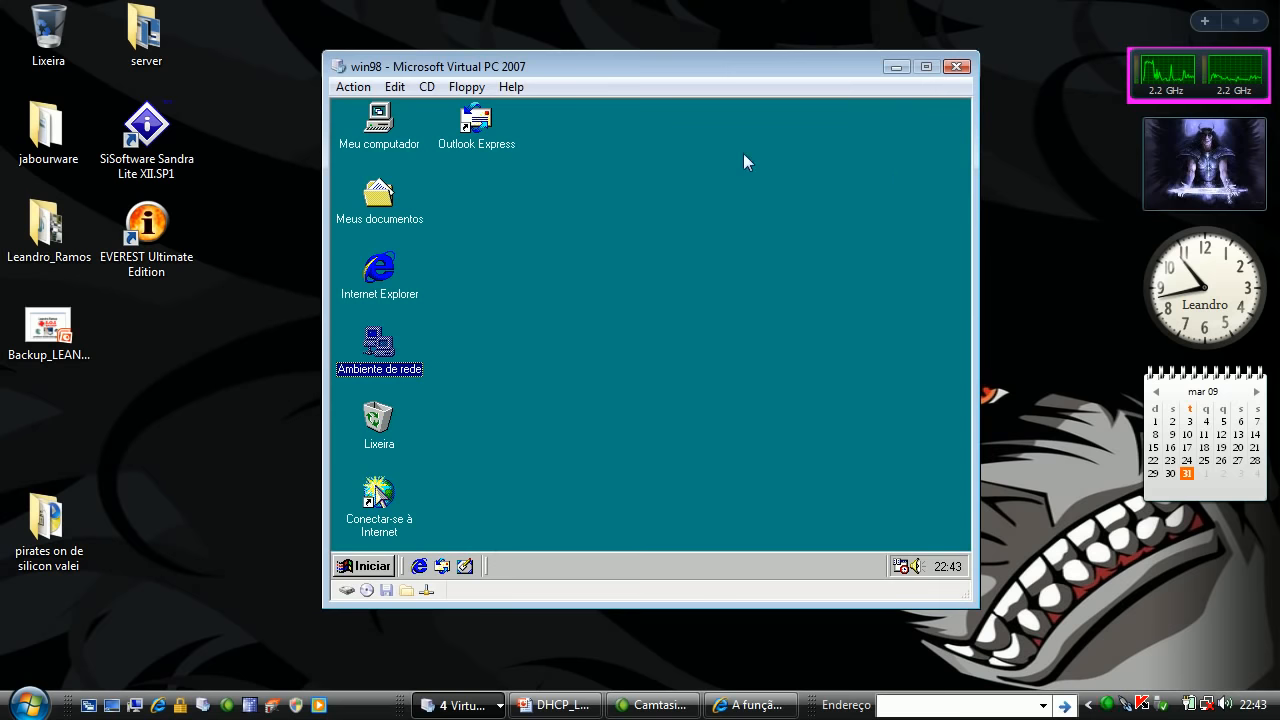
left_click(901, 70)
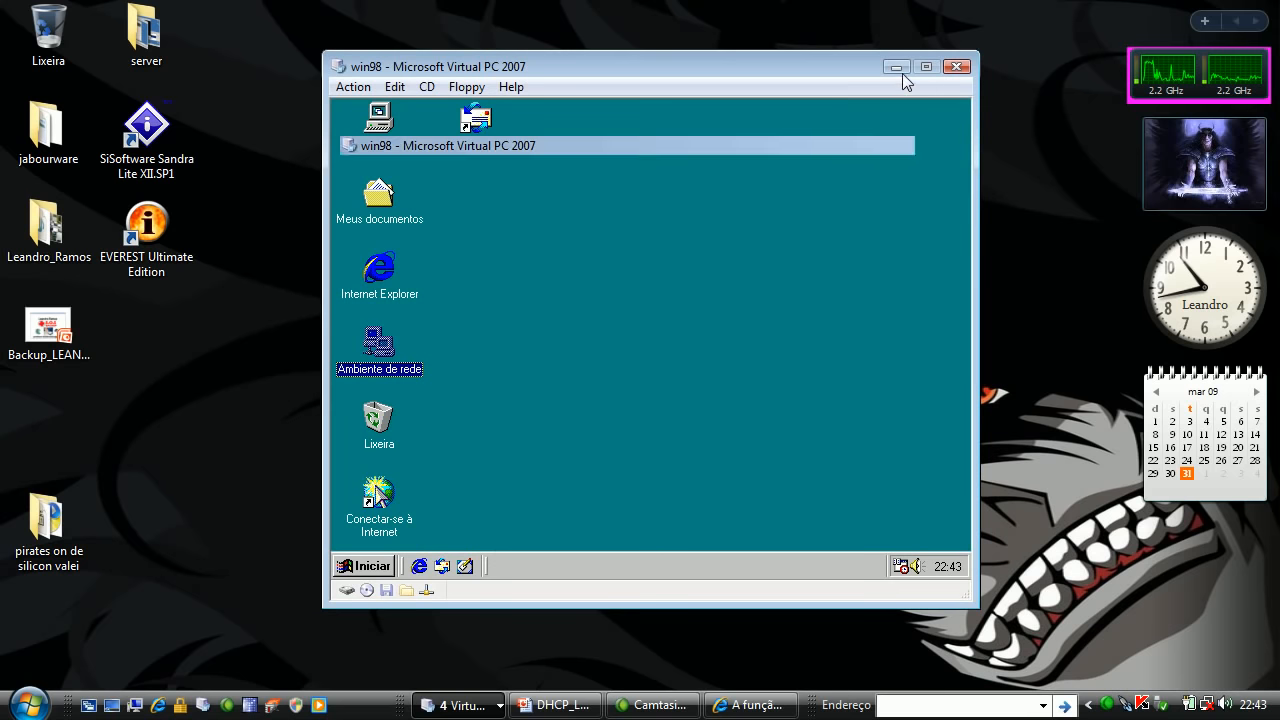
left_click(583, 707)
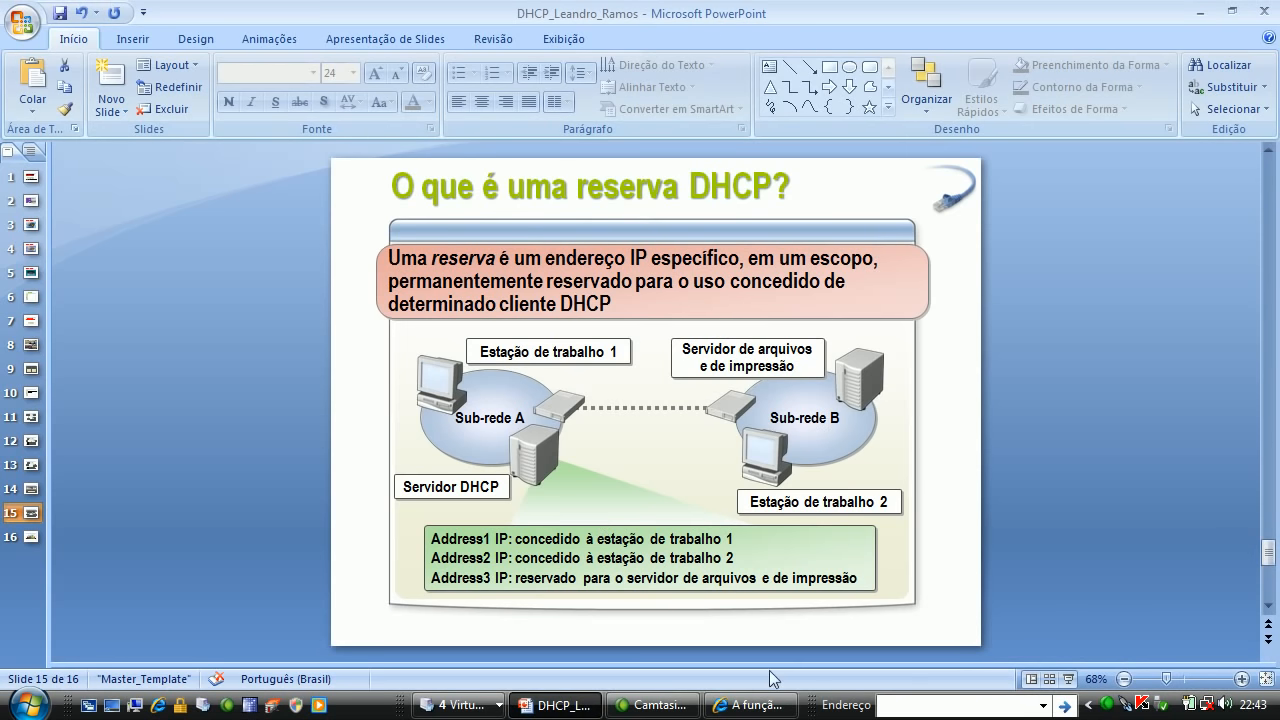
left_click(1069, 680)
key("Right")
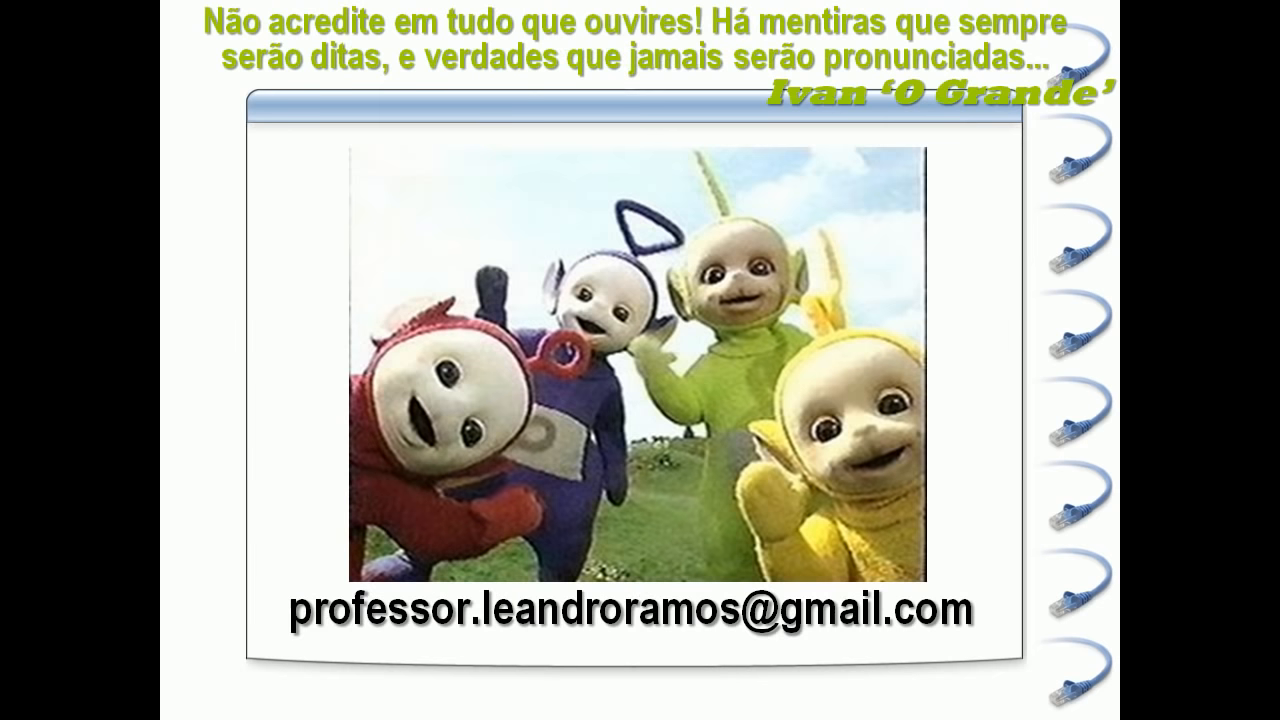